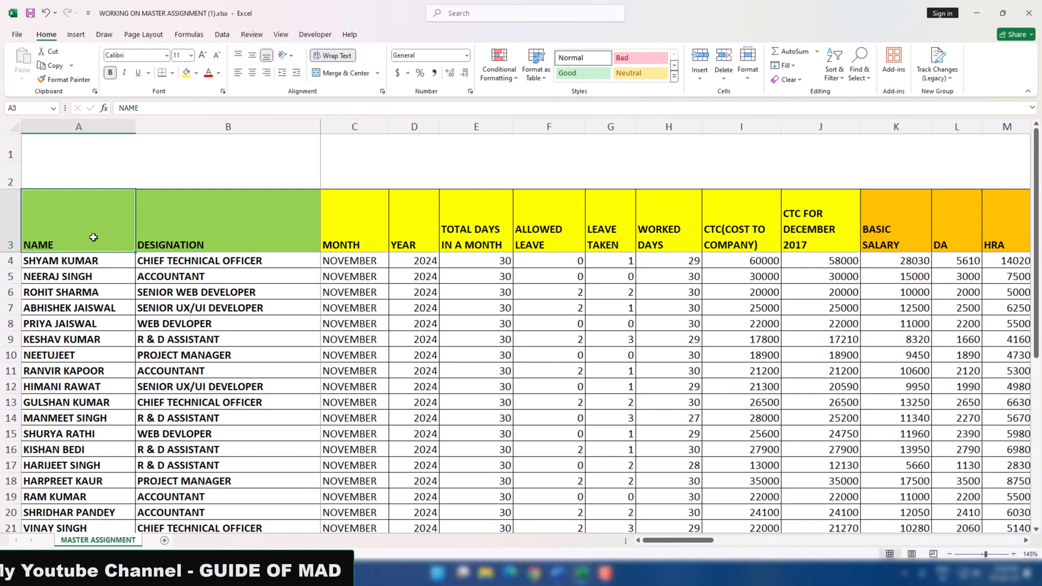
Examine the row 3 column headers from DESIGNATION through CTC FOR DECEMBER 2017 in the master salary sheet
left_click(197, 228)
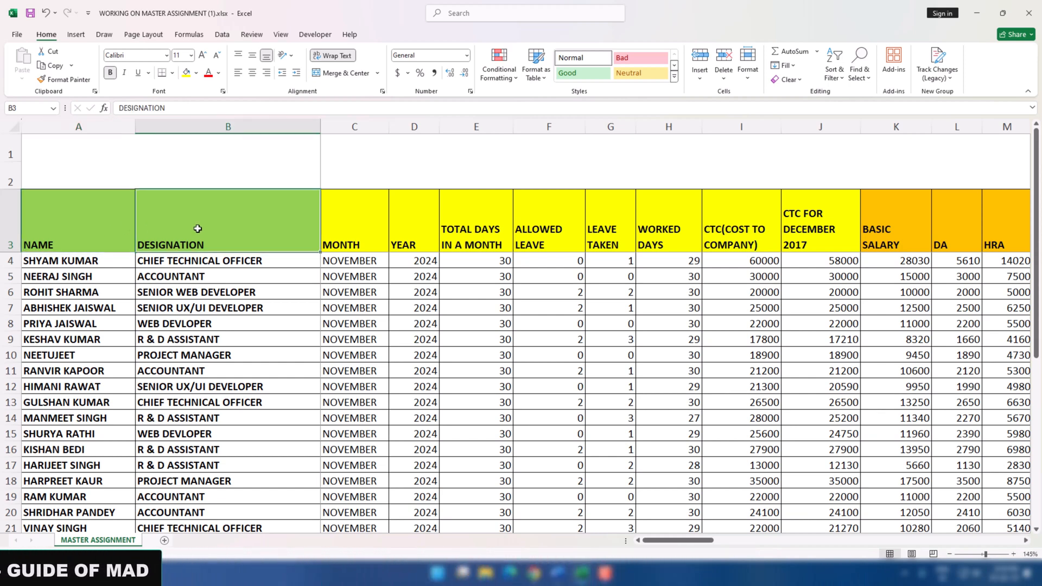
left_click(333, 222)
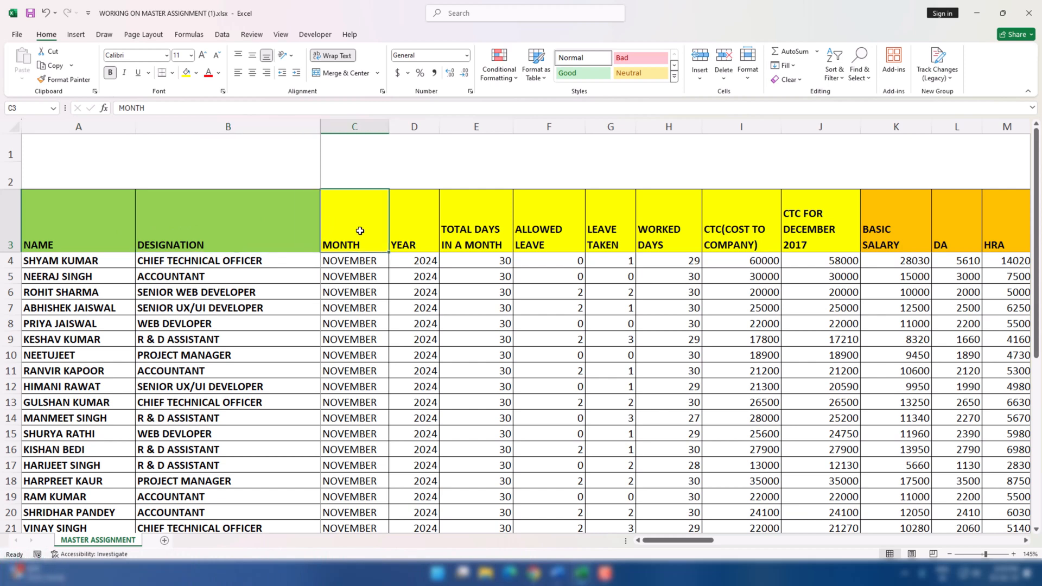
key("Left")
key("Right")
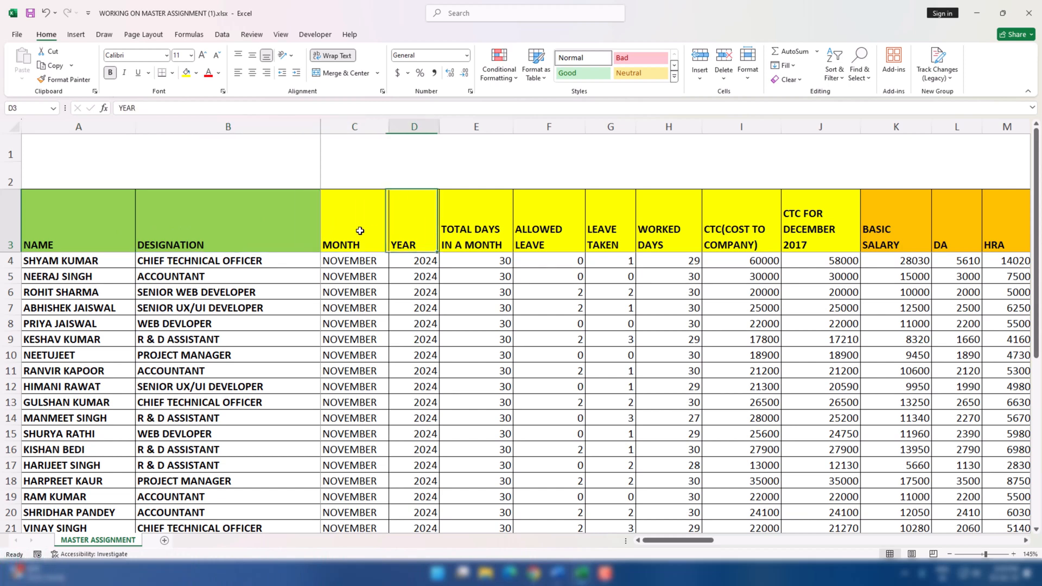
key("Right")
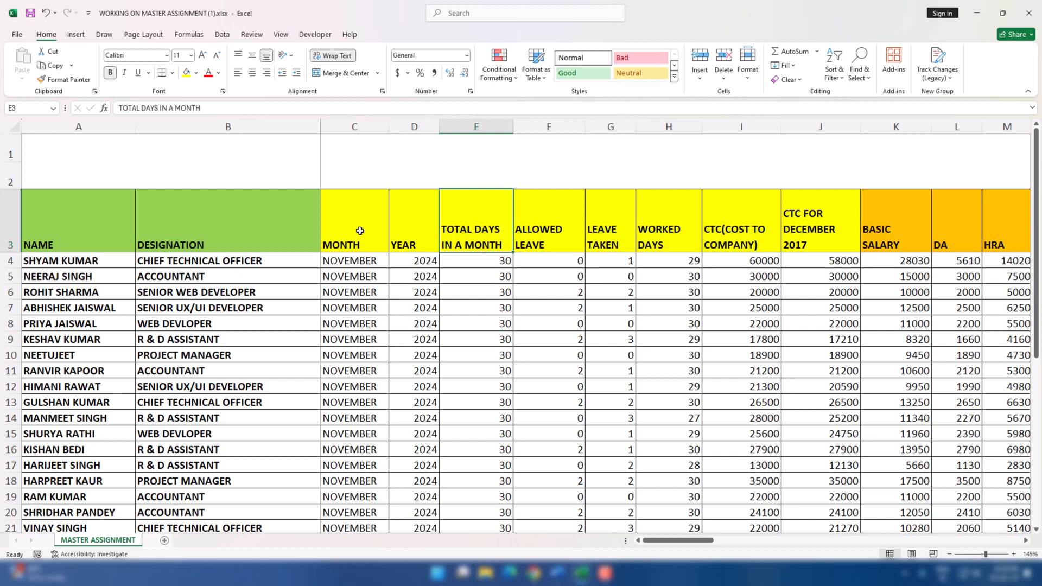
key("Right")
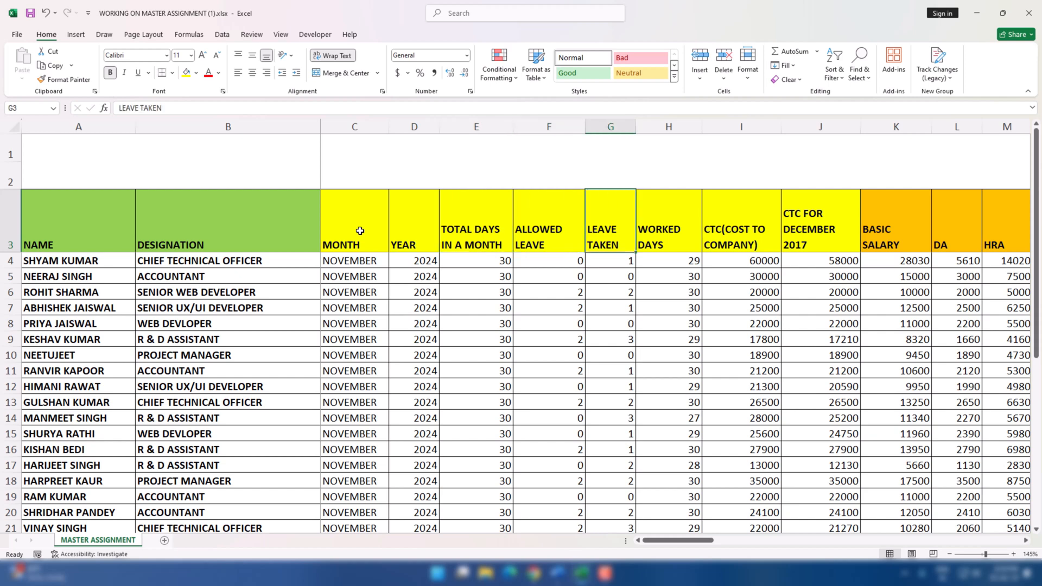
key("Right")
key("Right")
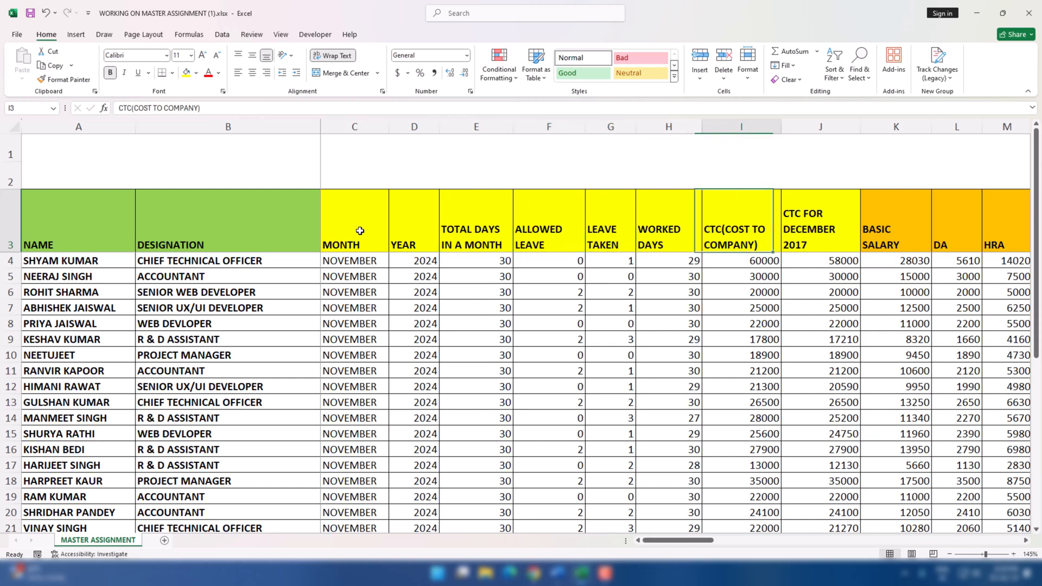
Examine the earnings column headers in row 3 from BASIC SALARY through TOTAL WORKING
key("Right")
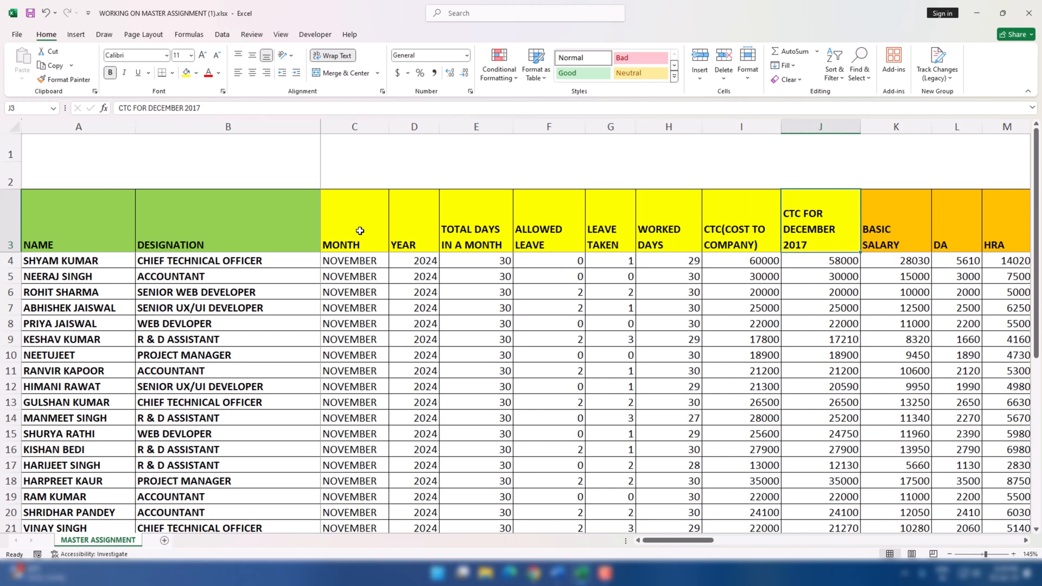
key("Right")
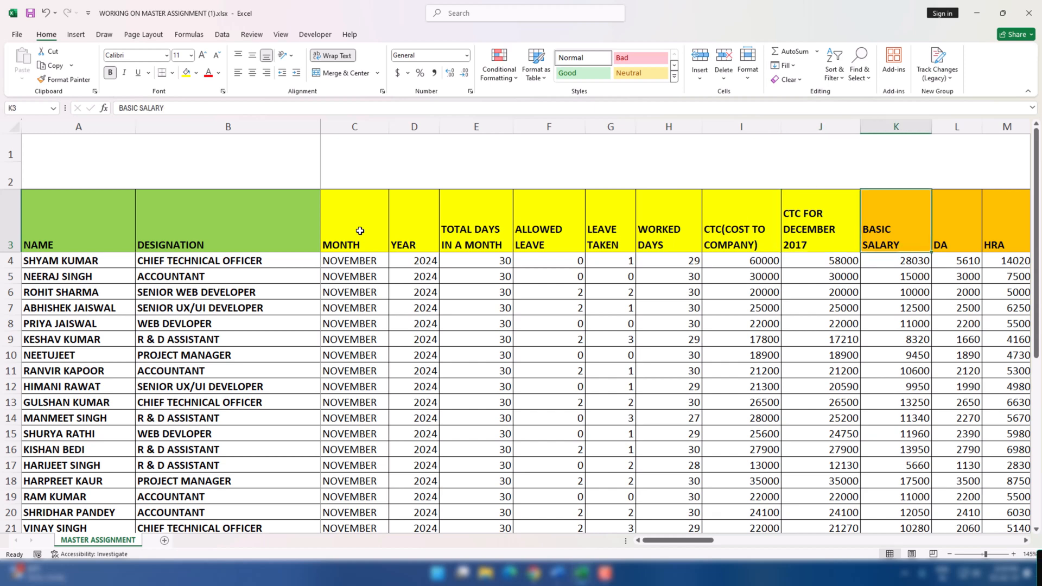
key("Right")
key("Right")
key("Right")
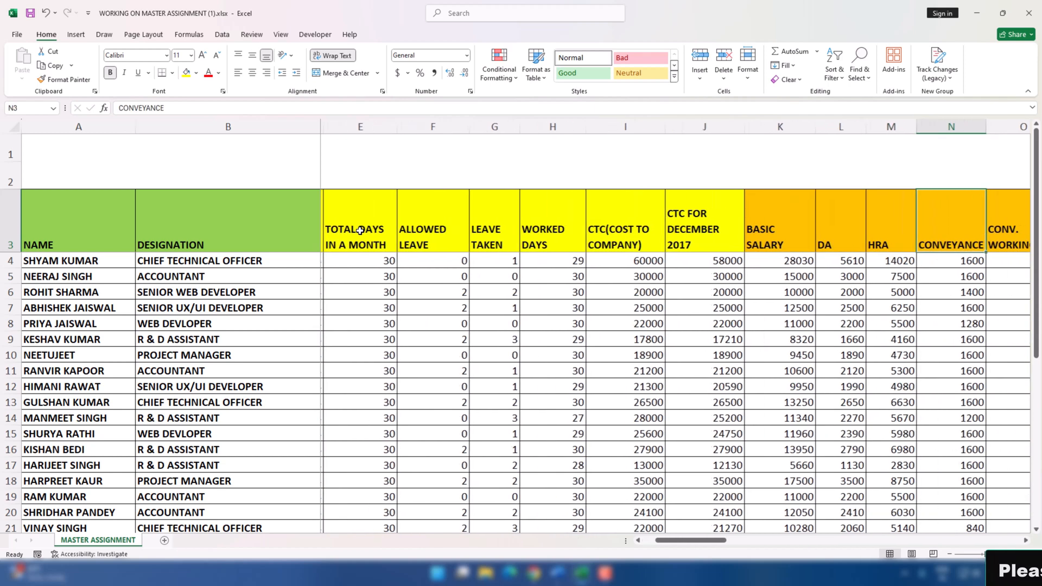
key("Right")
key("Right")
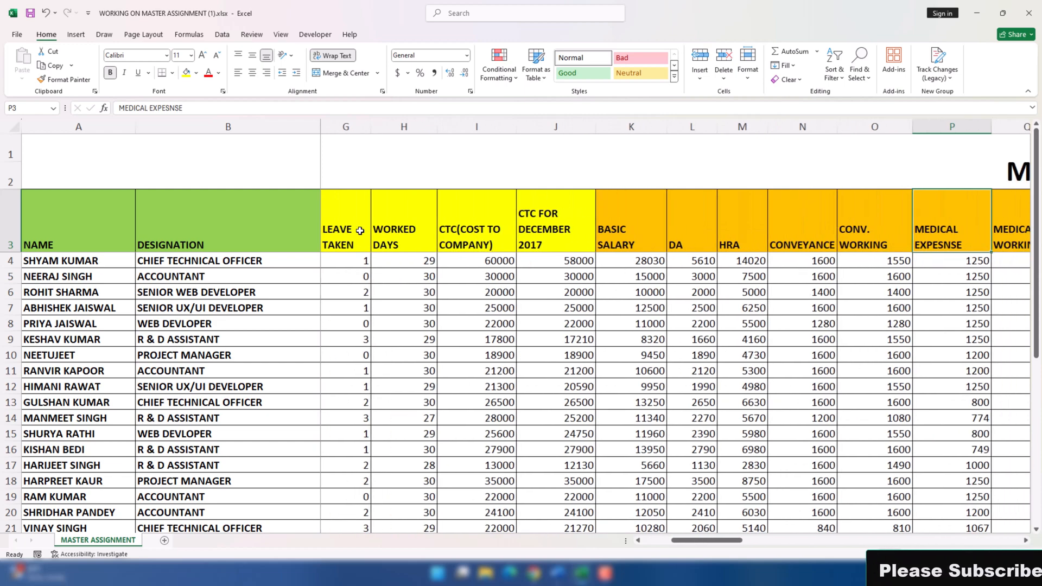
key("Right")
key("Right")
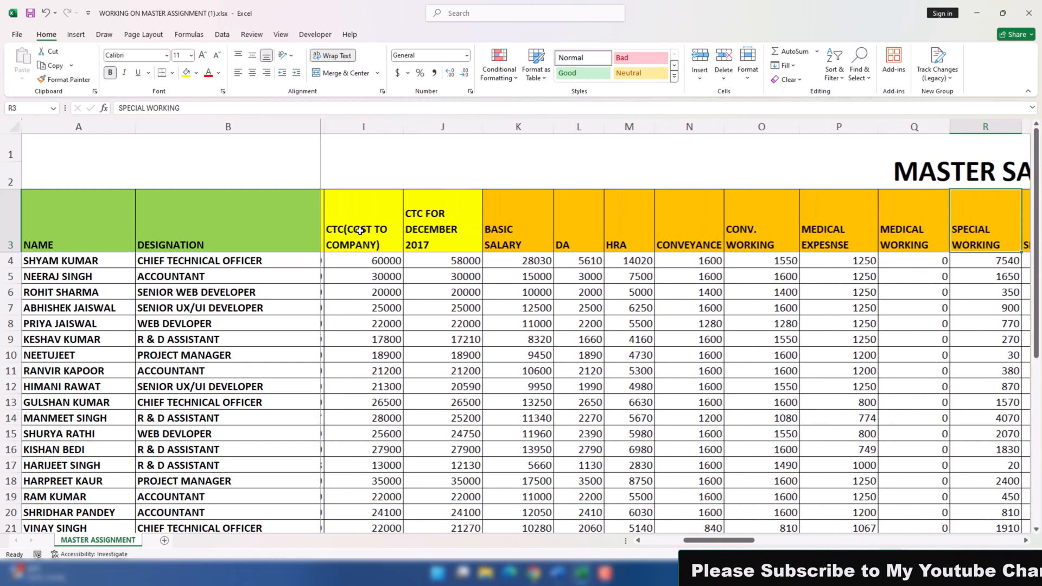
key("Right")
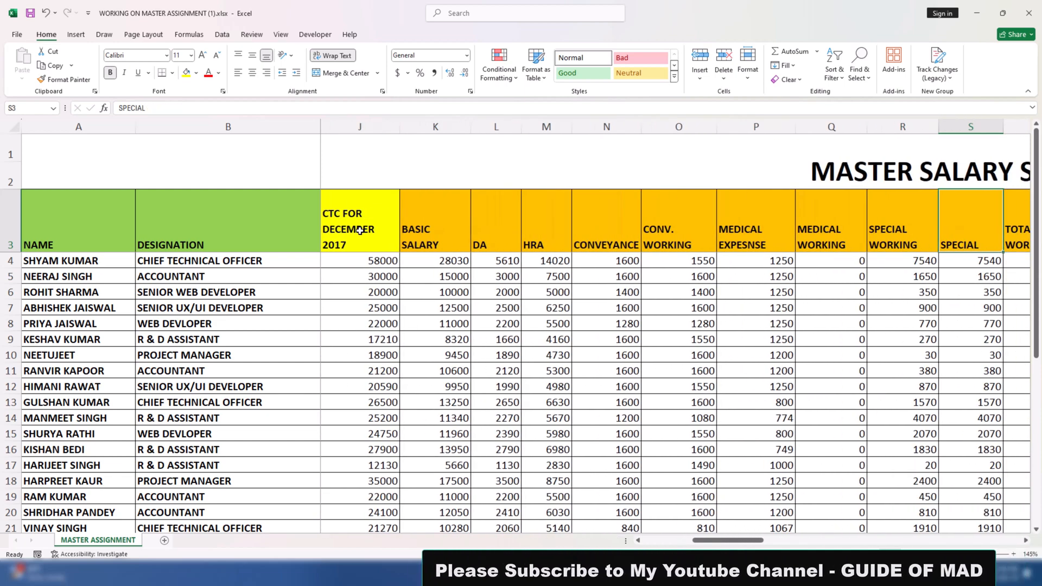
key("Right")
Examine the bonus and deduction column headers in row 3 from BONUS through TOTAL DEDUCTION
key("Right")
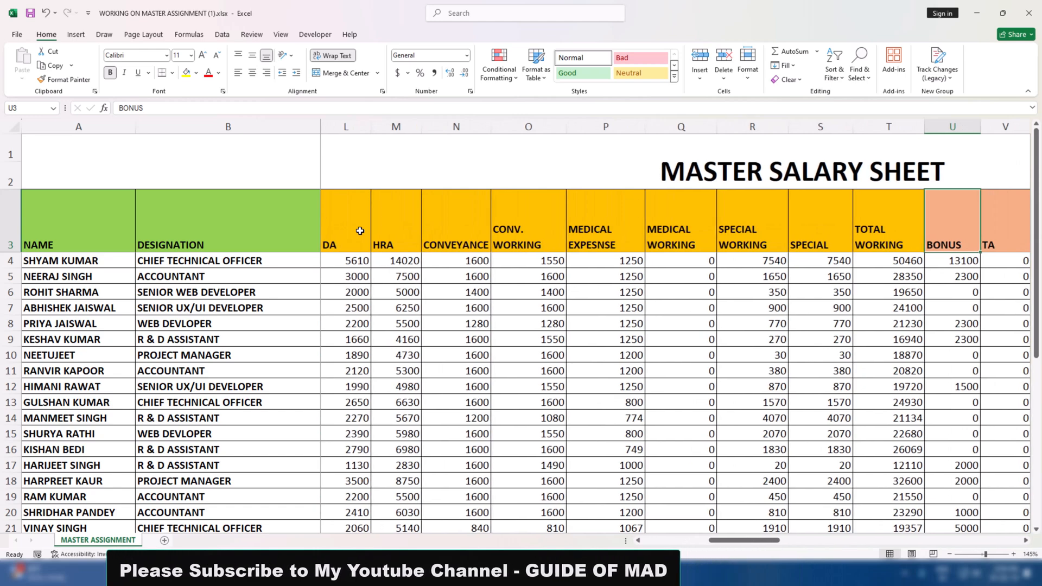
key("Right")
key("Right")
key("Right")
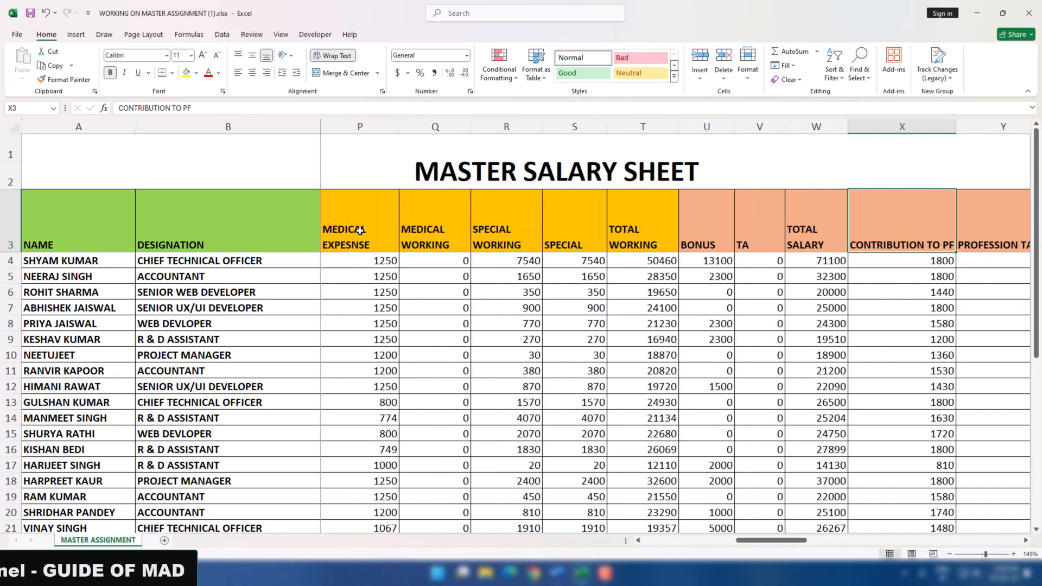
key("Right")
key("Right")
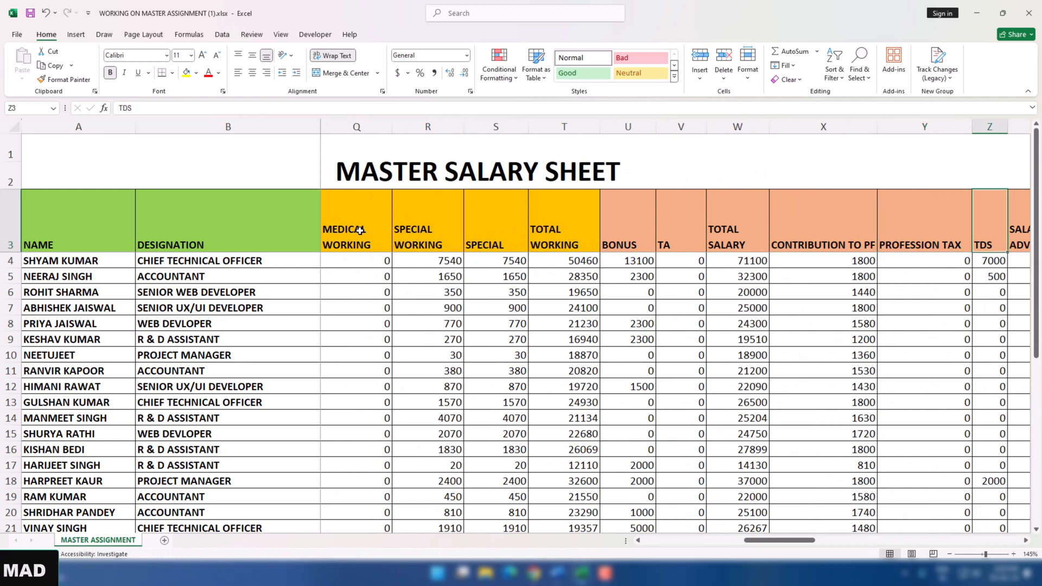
Examine the remaining column headers in row 3 from NET PAYABLE through YOUR COMPANY NAME
key("Right")
key("Right")
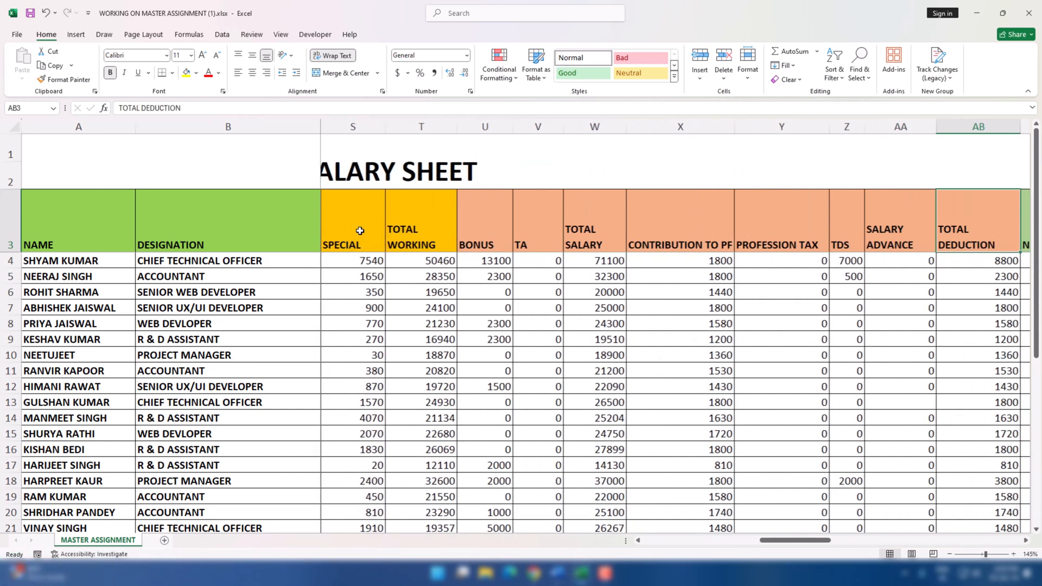
key("Right")
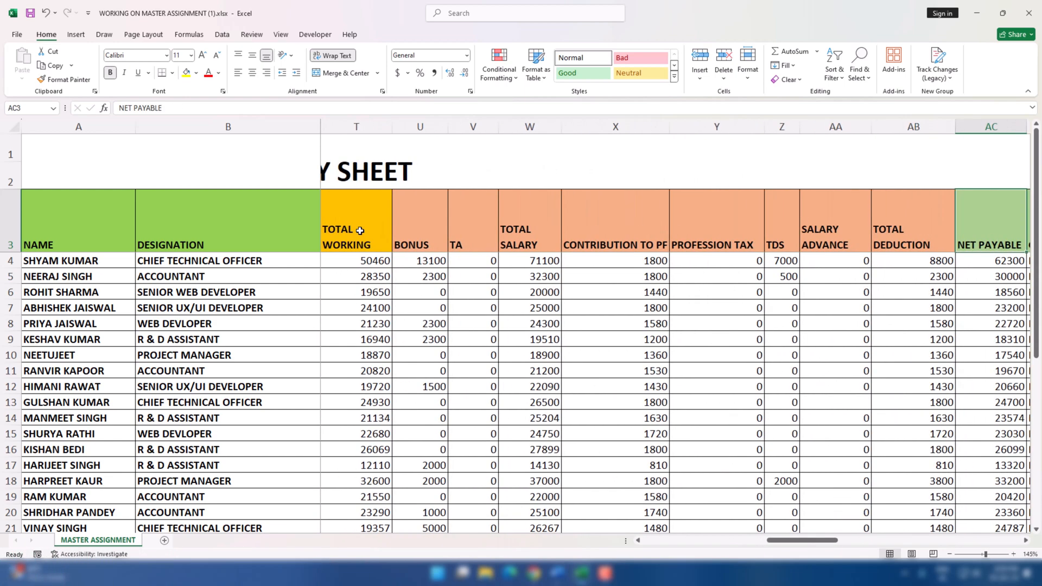
key("Right")
key("Right")
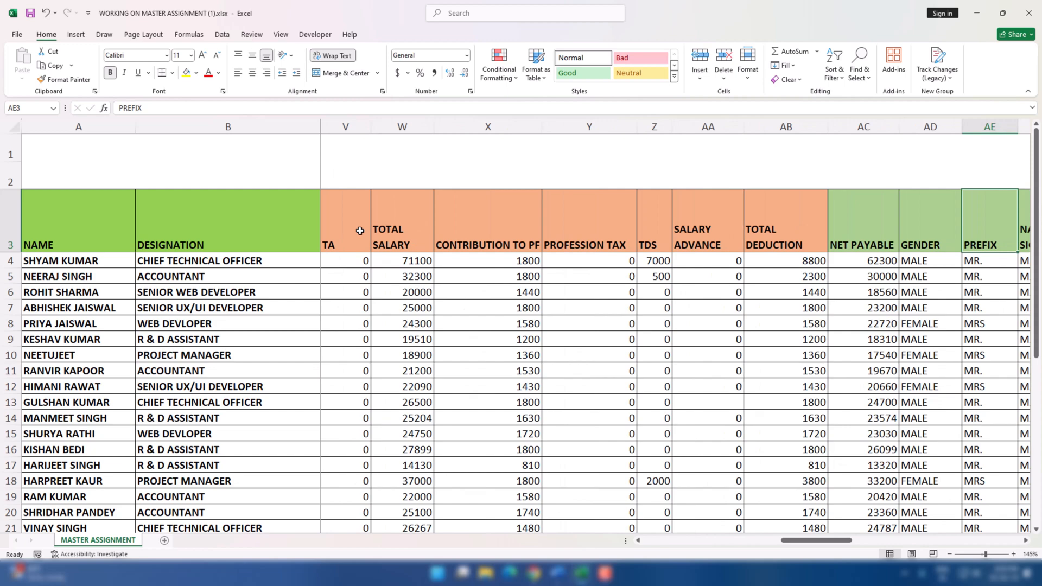
scroll(359, 230, "right", 4)
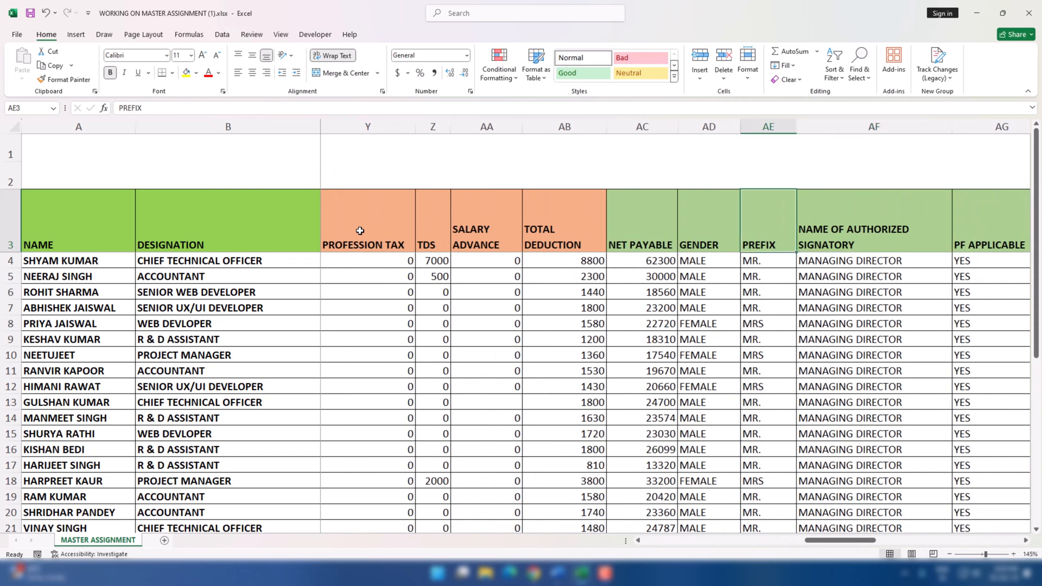
key("Right")
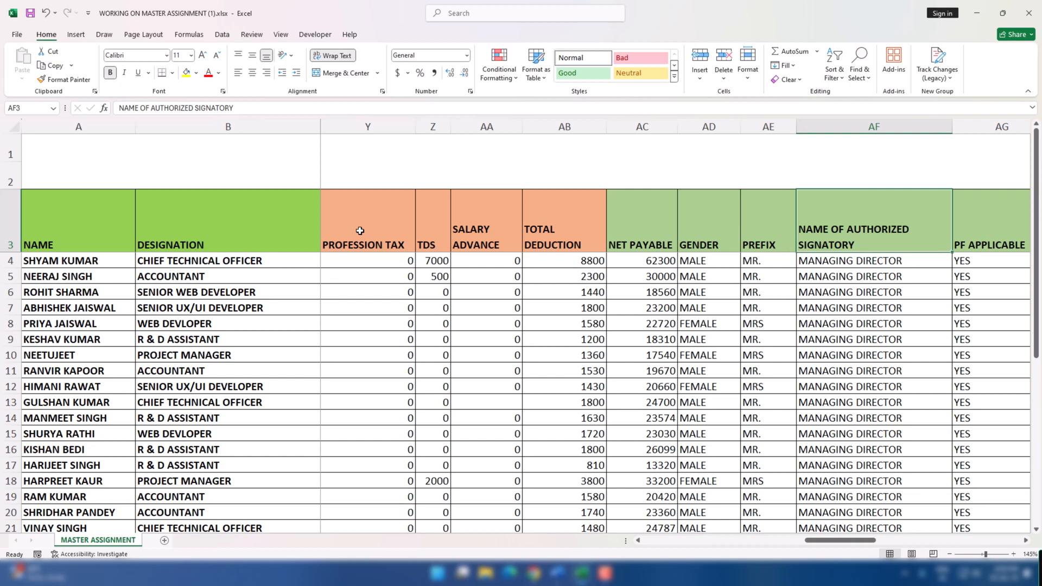
key("Right")
key("Right")
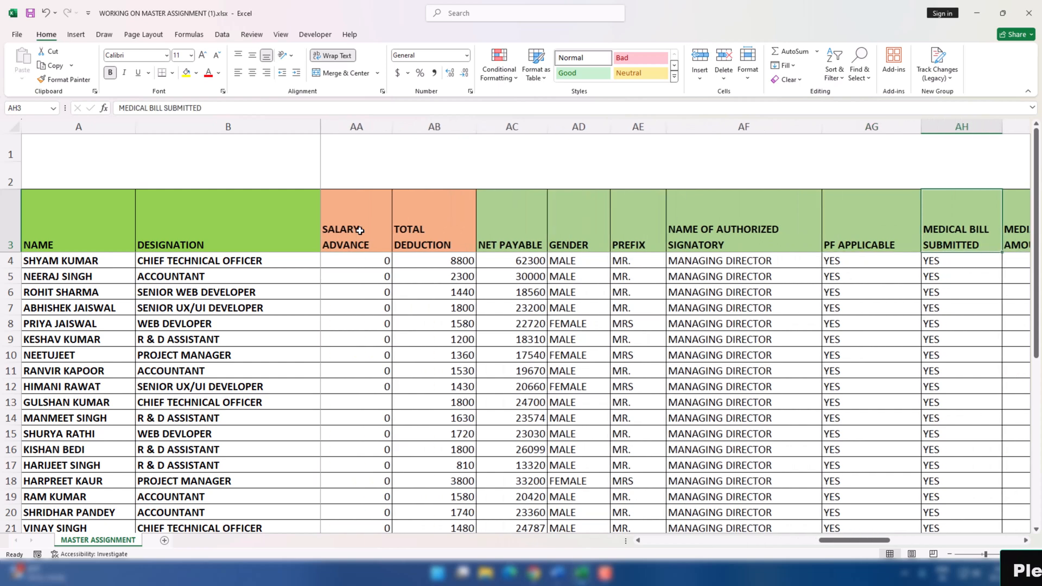
key("Right")
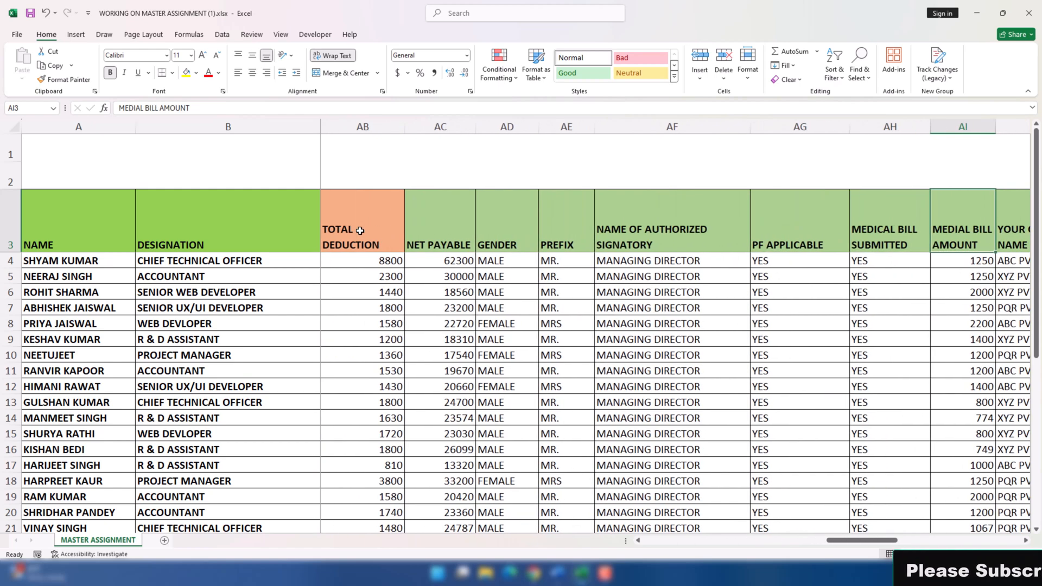
key("Right")
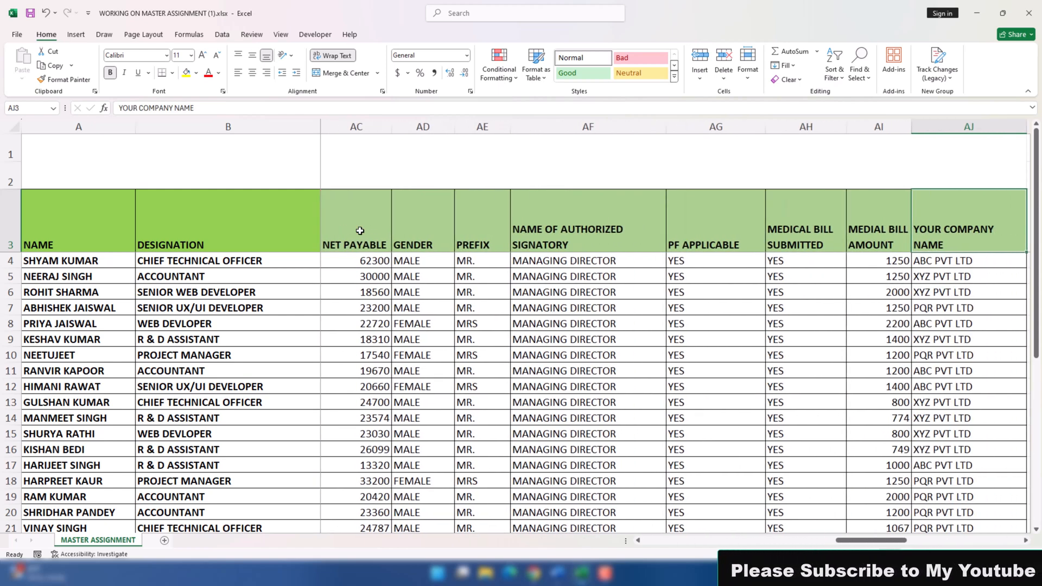
key("Right")
Go back through the row 3 headers from YOUR COMPANY NAME to the NAME header in cell A3
key("Left")
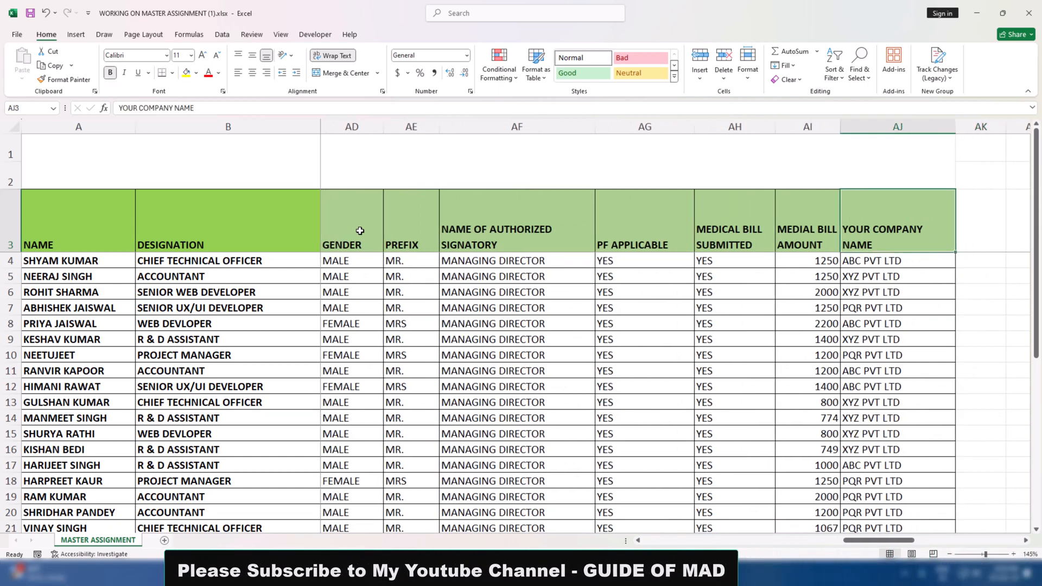
key("Left")
key("Left")
key("Left")
key("Left")
key("Left")
key("Left")
key("Left")
key("Left")
key("Left")
key("Left")
key("Left")
key("Left")
key("Left")
key("Left")
key("Left")
key("Left")
key("Left")
key("Left")
key("Left")
key("Left")
key("Left")
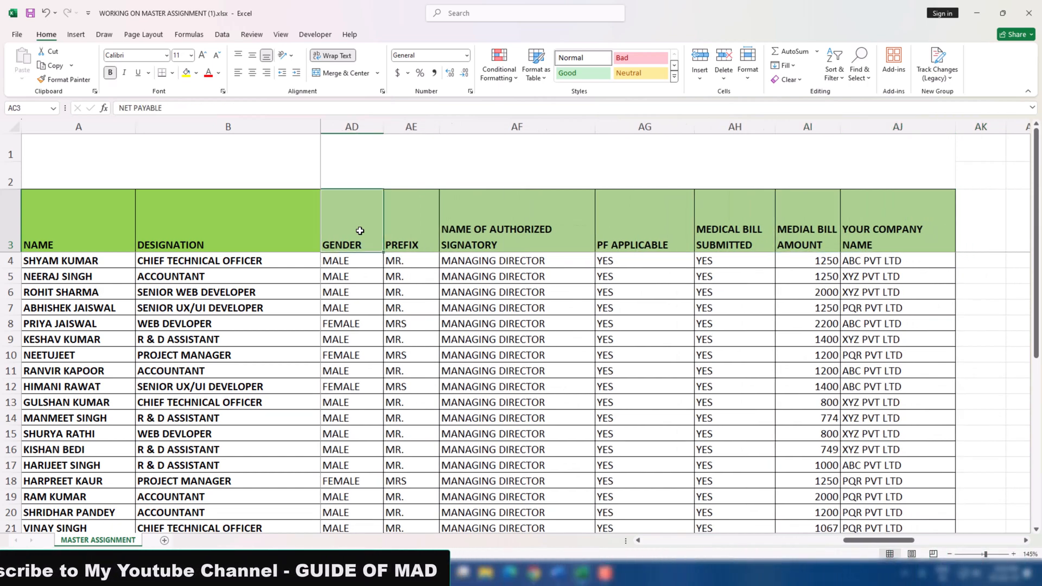
key("Left")
key("Left")
key("Left")
key("Left")
key("Left")
key("Left")
key("Left")
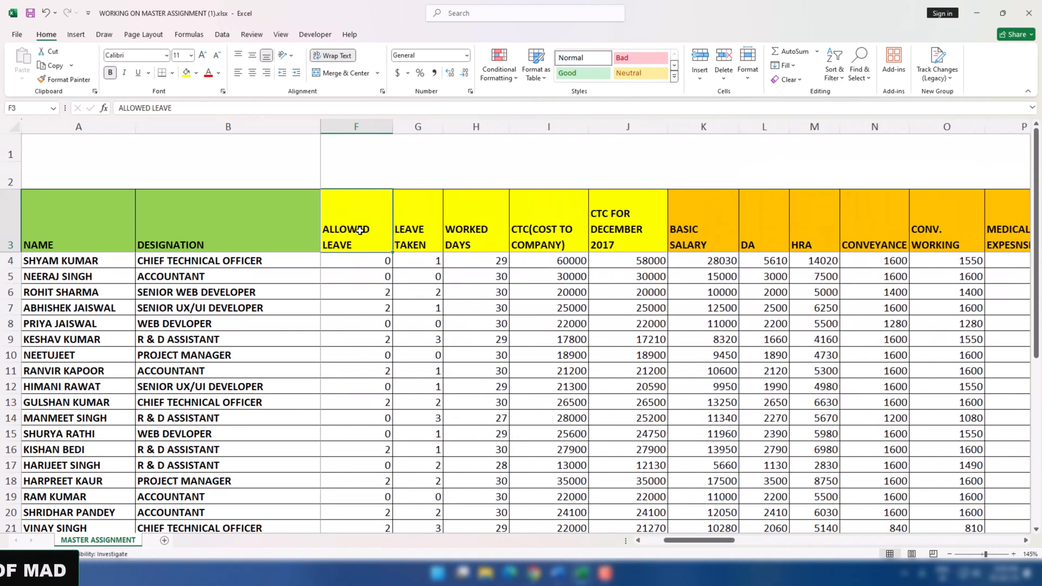
key("Left")
key("Left")
key("Left")
key("Left")
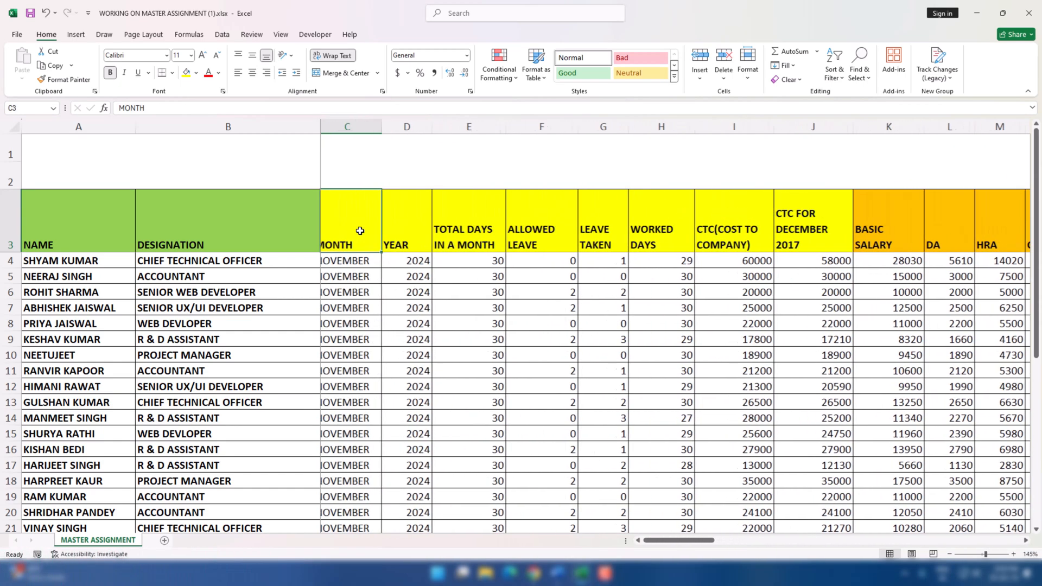
key("Left")
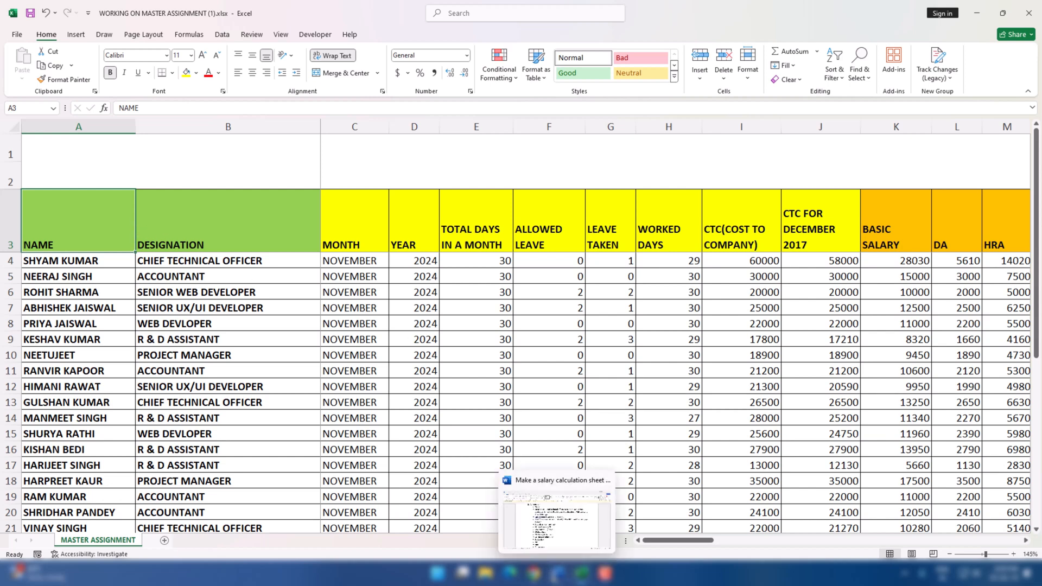
Switch to Word to view the beginning of the salary slip assignment document, and return to the Excel workbook
left_click(556, 574)
scroll(451, 362, "up", 4)
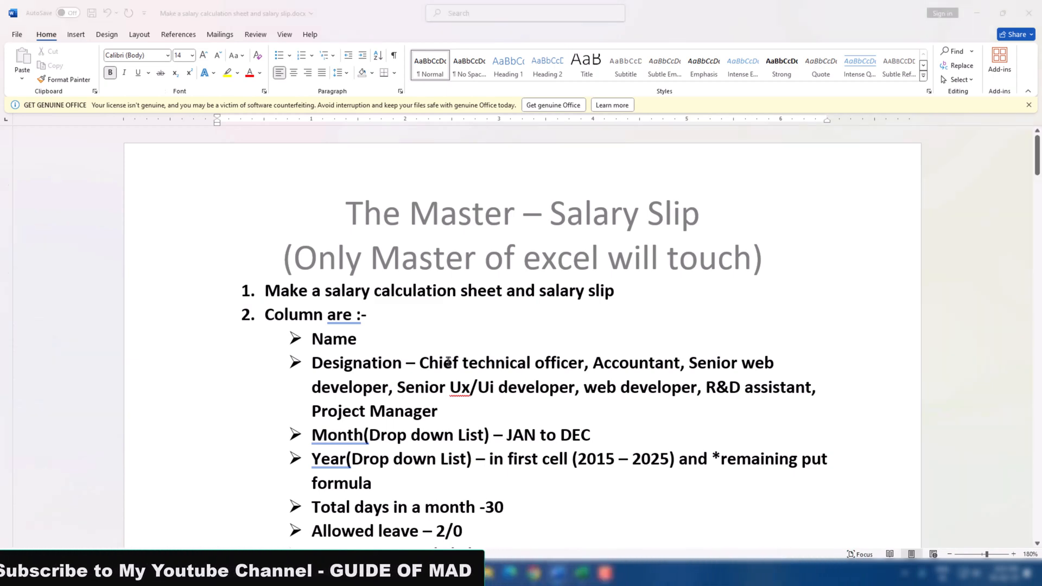
key("alt+Tab")
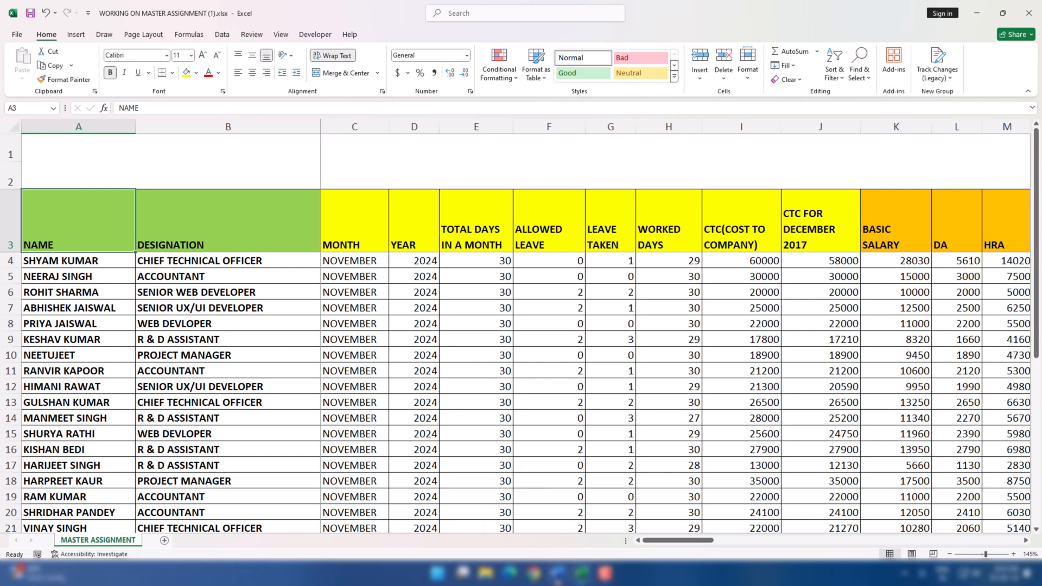
Switch to the Word assignment document and read the required column list and the freezing, year and worked-days instructions
left_click(559, 576)
scroll(494, 410, "down", 1)
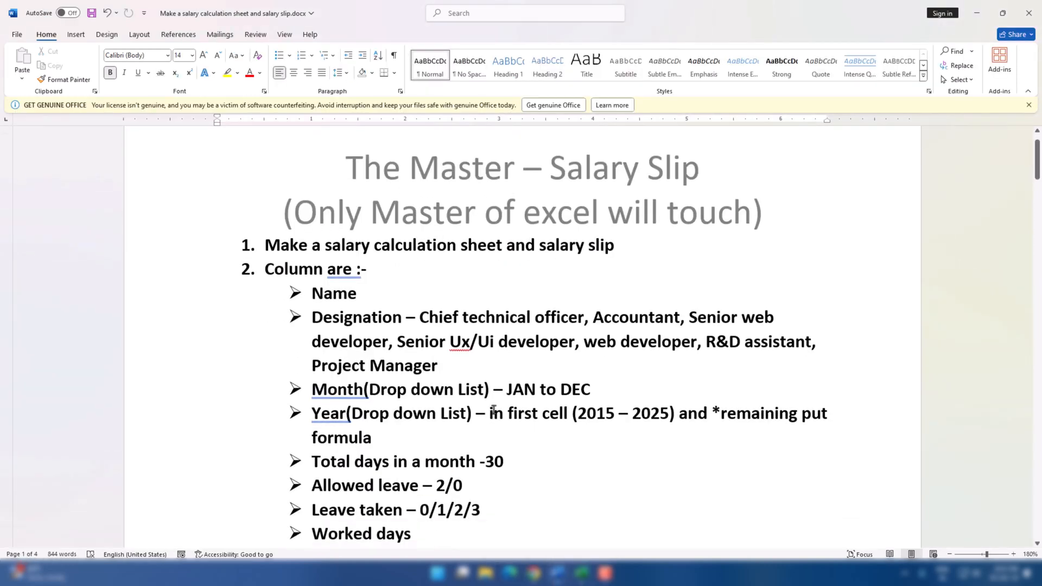
scroll(494, 410, "down", 3)
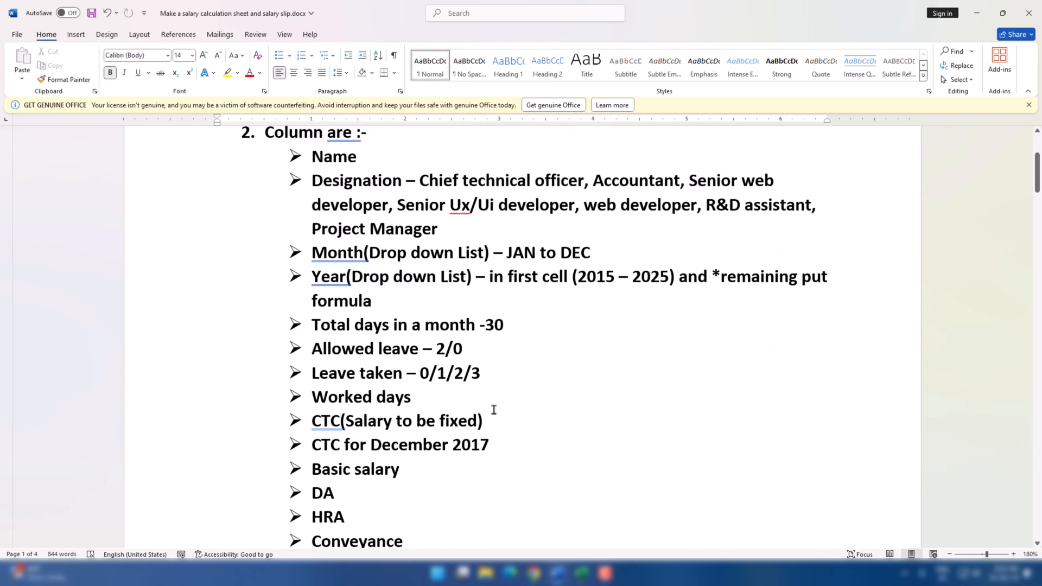
scroll(494, 409, "down", 7)
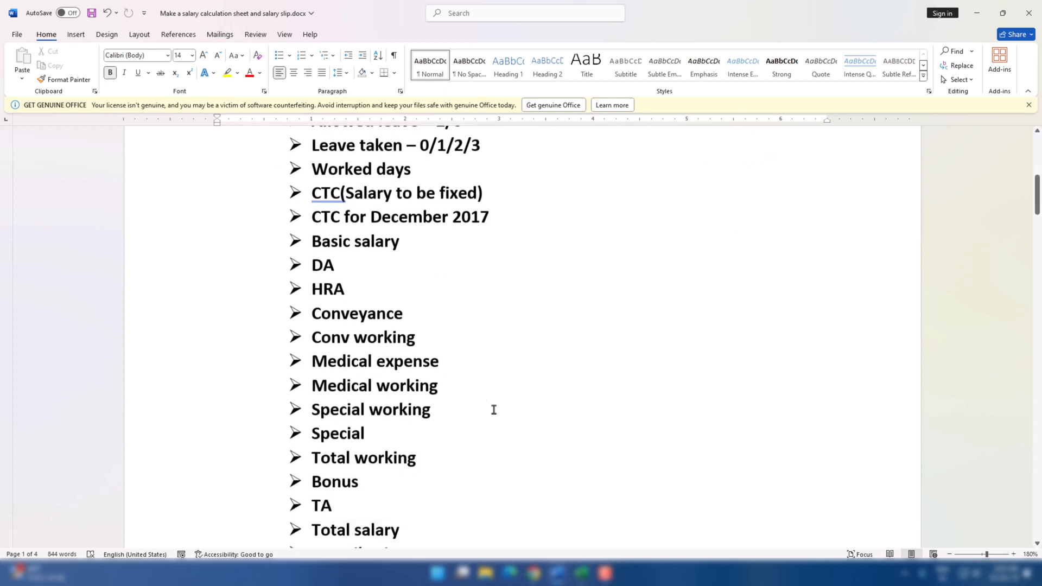
scroll(494, 410, "down", 5)
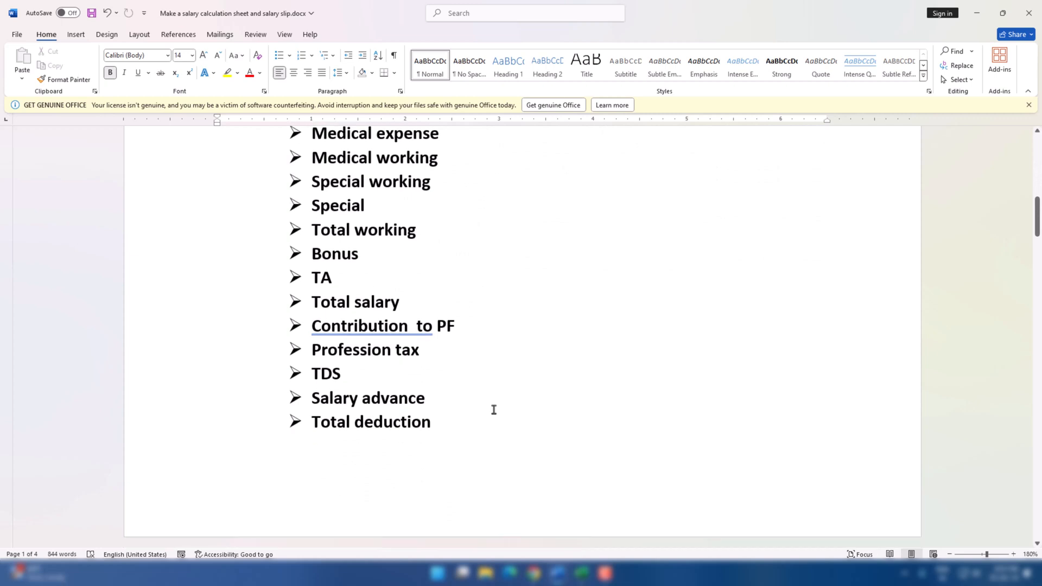
scroll(494, 409, "down", 6)
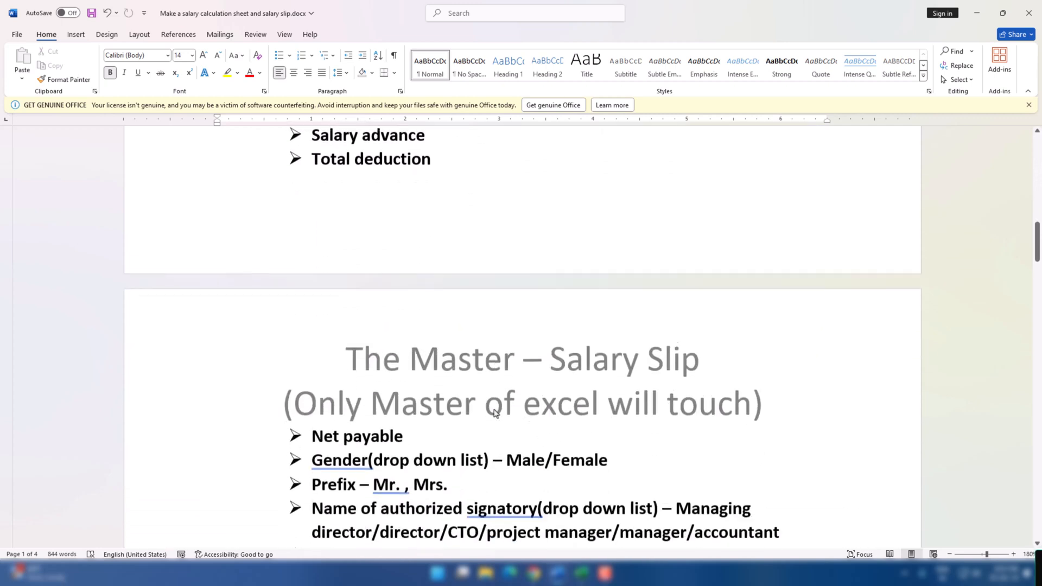
scroll(495, 413, "down", 5)
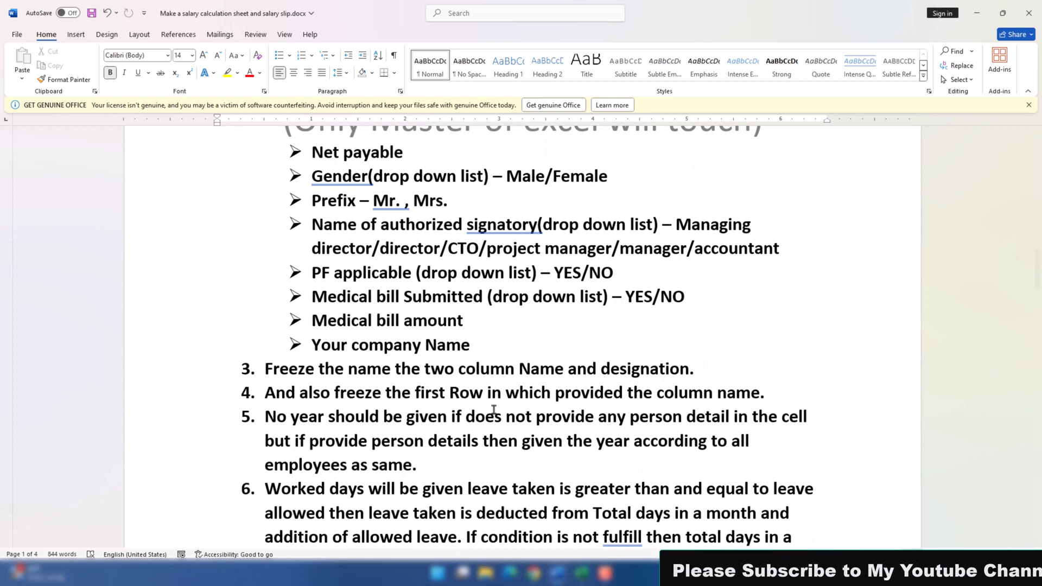
Return to the Excel workbook, copy the header row A3:AJ3 of MASTER ASSIGNMENT, and add a new worksheet
key("alt+Tab")
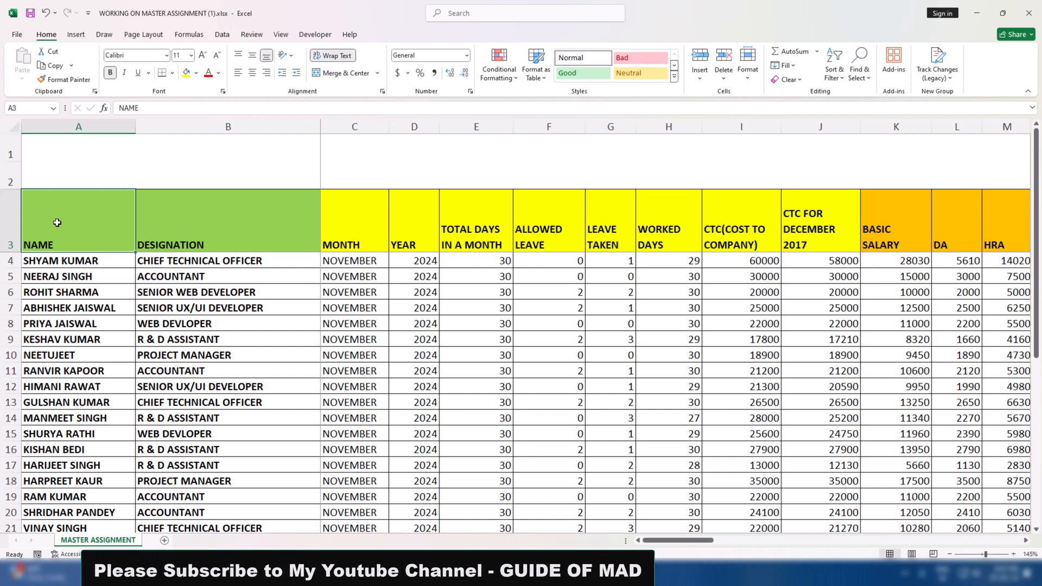
key("ctrl+shift+Right")
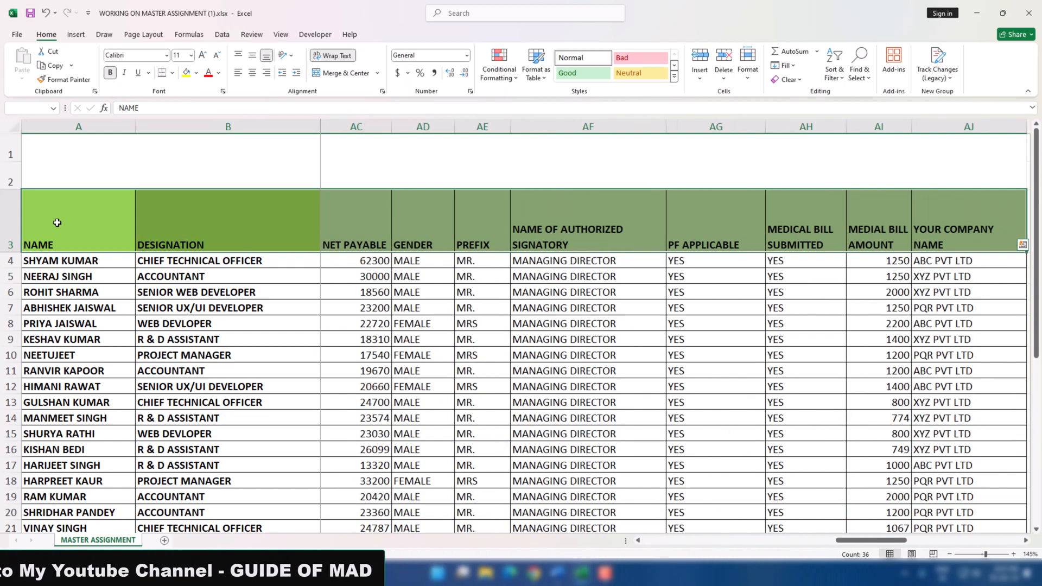
key("ctrl+c")
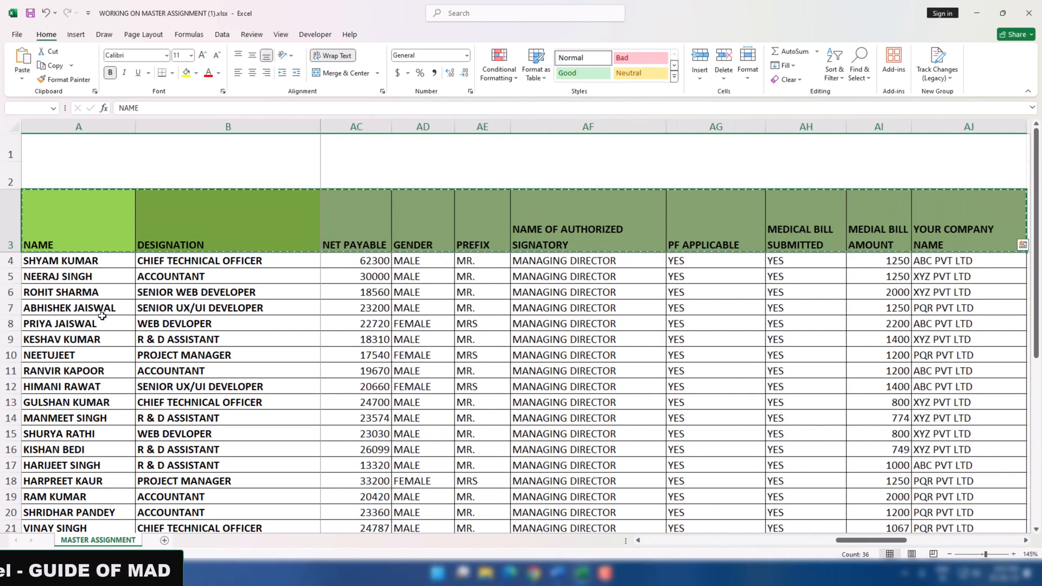
left_click(164, 540)
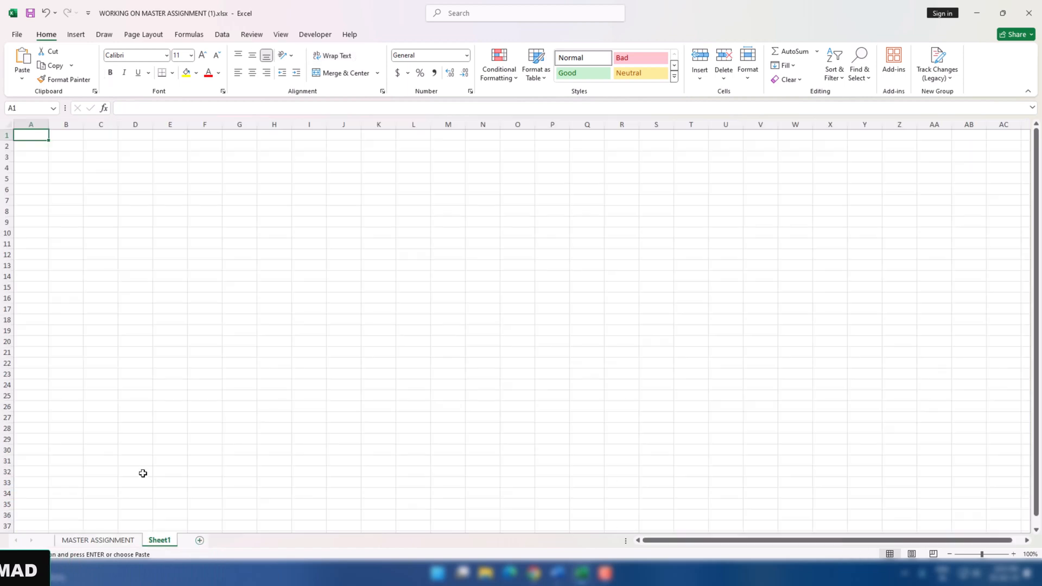
Paste the copied headers into Sheet1 starting at cell A2, keeping only the values without the source formatting
scroll(56, 186, "up", 11)
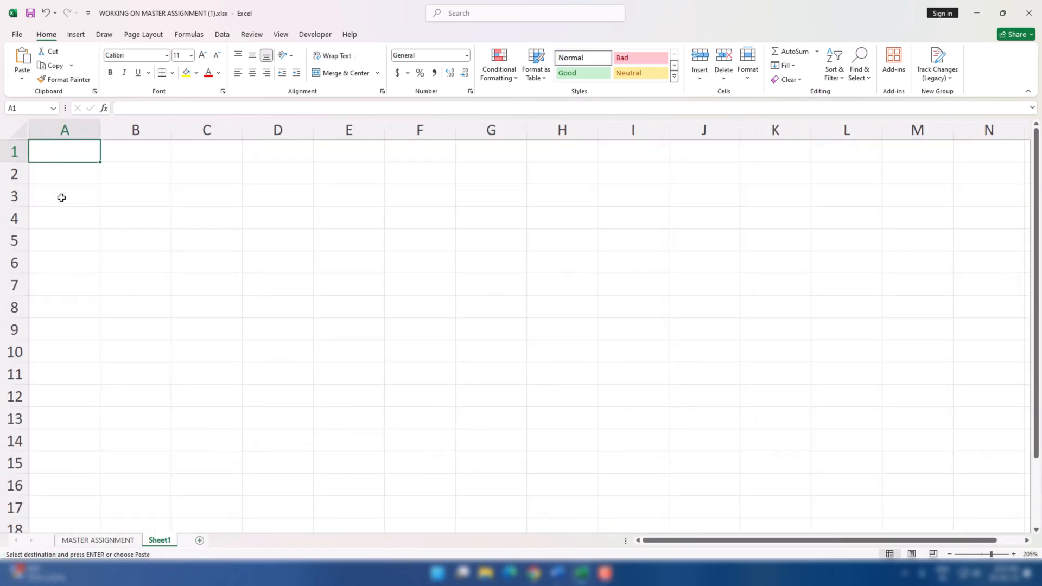
left_click(71, 192)
key("ctrl+v")
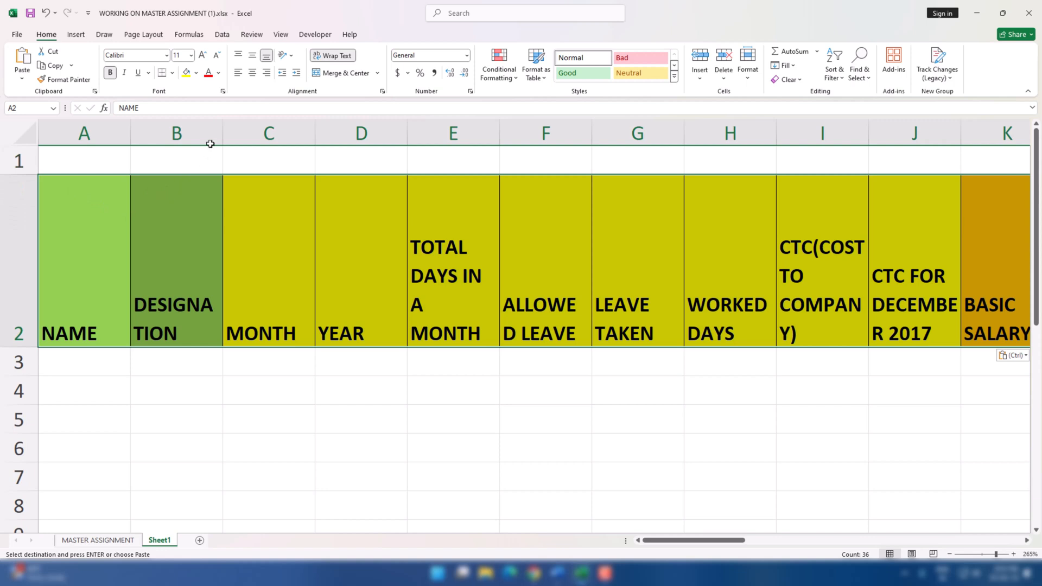
key("ctrl+z")
key("ctrl+alt+v")
key("Return")
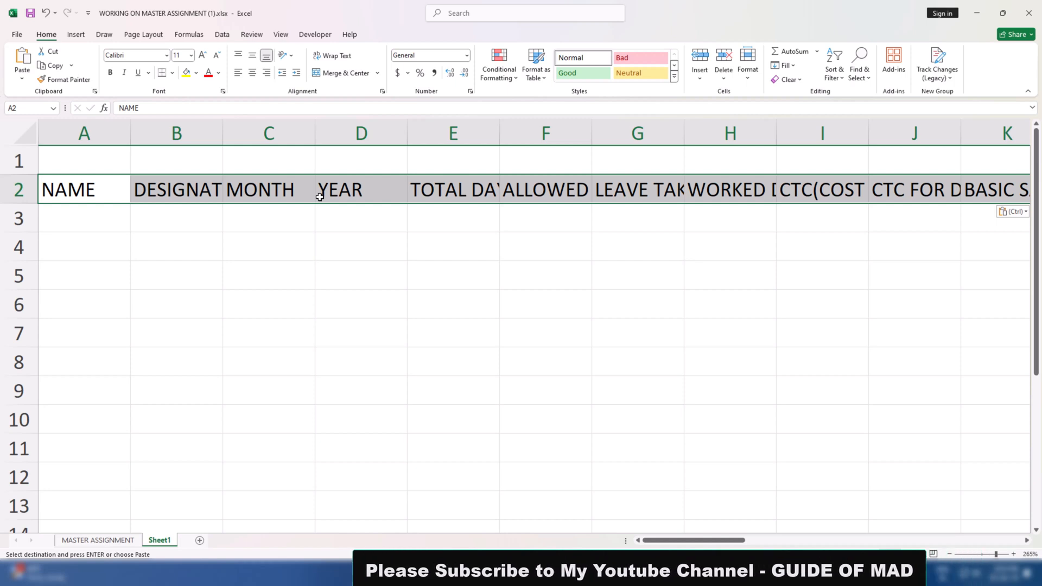
Try auto-fitting the column widths to the row 2 headers, and undo the width change
key("alt+o")
key("c")
key("a")
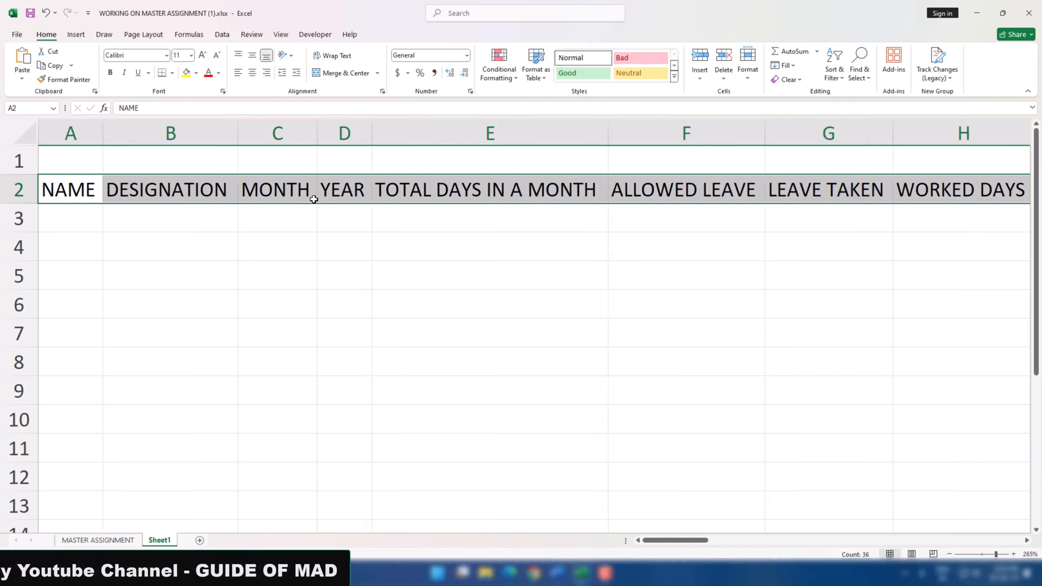
left_click(497, 193)
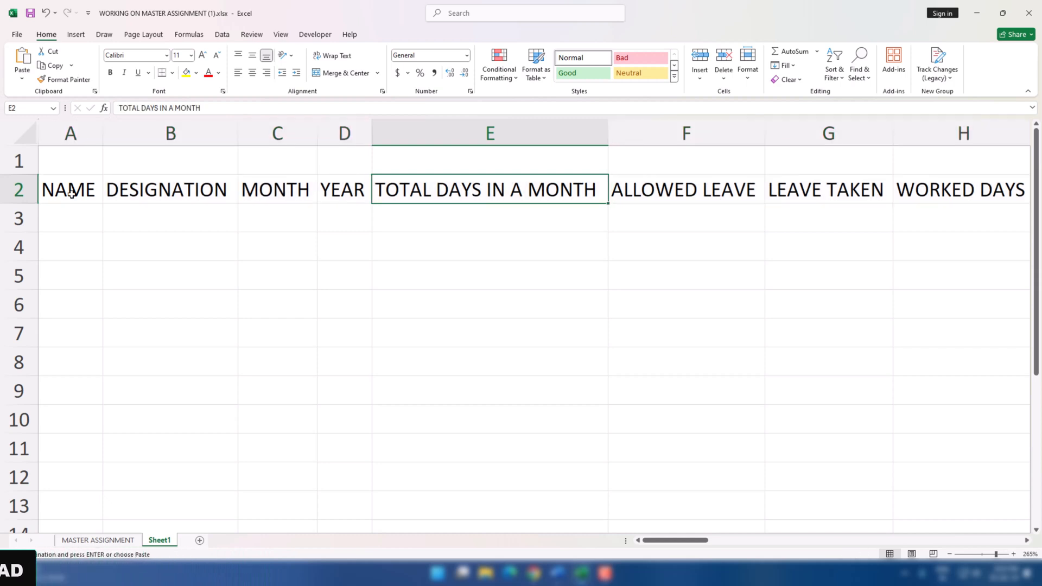
key("ctrl+z")
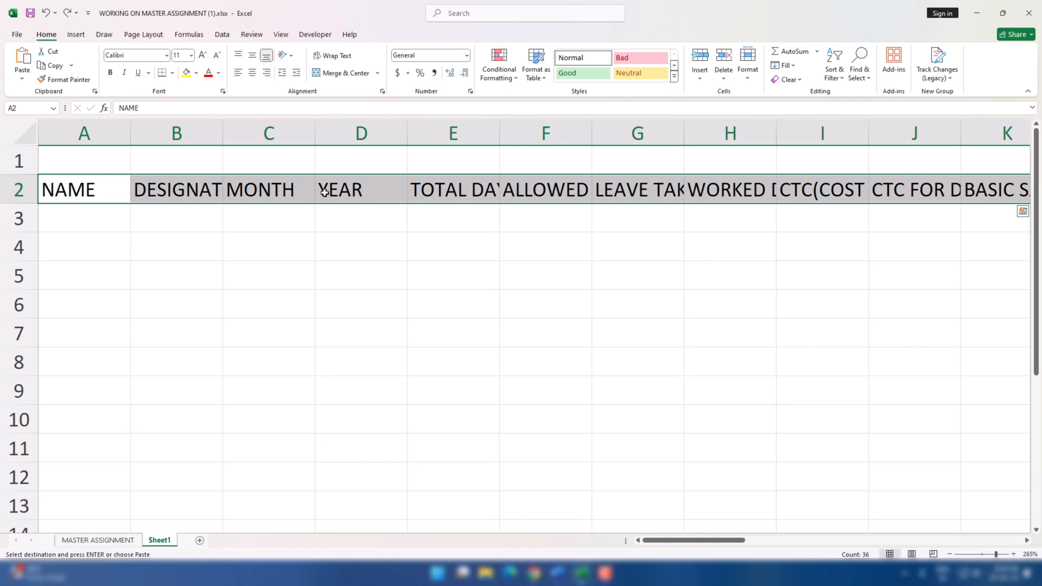
Wrap the text of all the headers in row 2, from NAME through YOUR COMPANY NAME
left_click(428, 189)
left_click(511, 188)
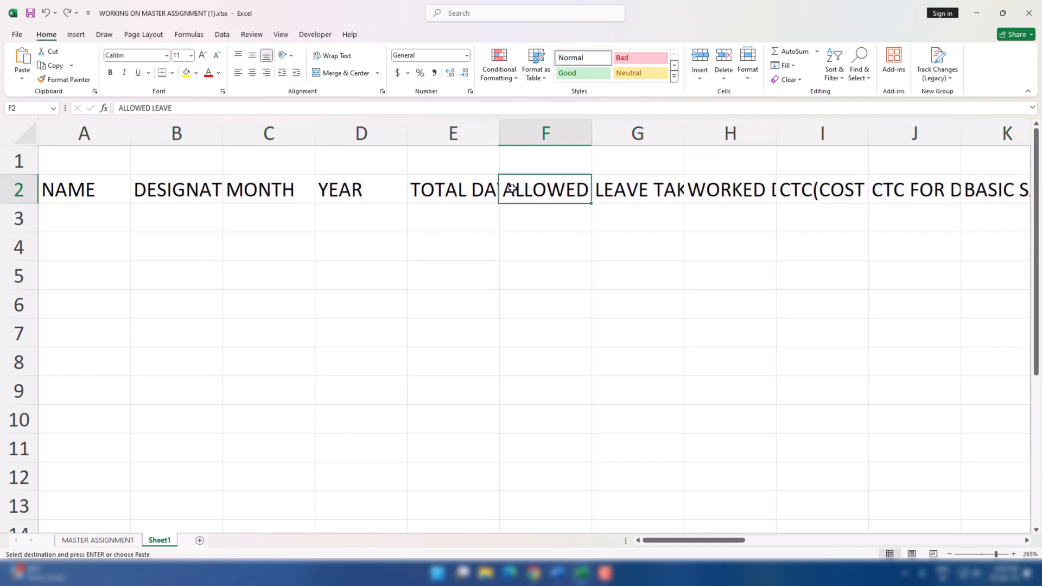
left_click(611, 189)
left_click(79, 189)
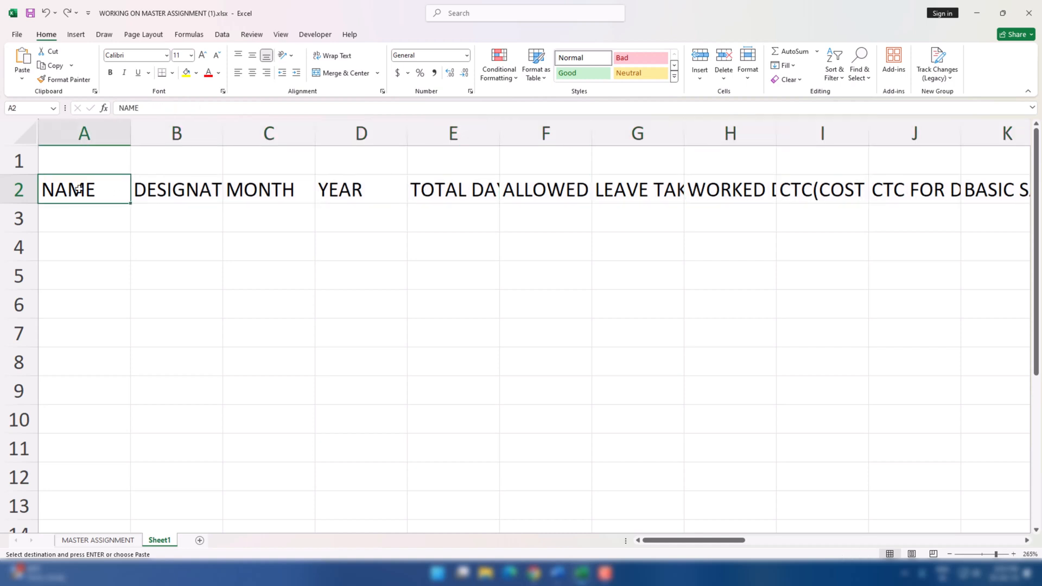
key("ctrl+shift+Right")
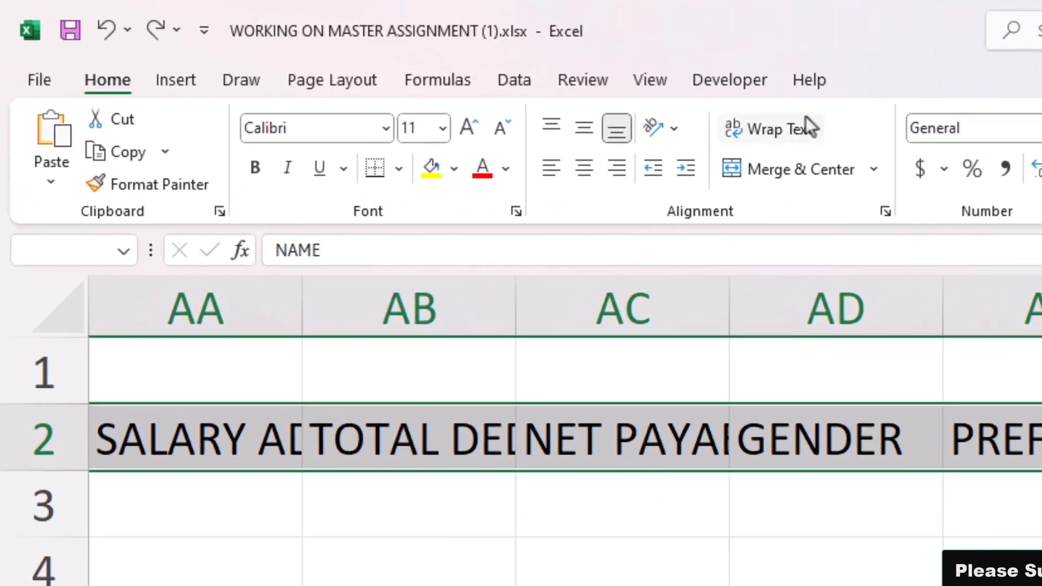
left_click(812, 127)
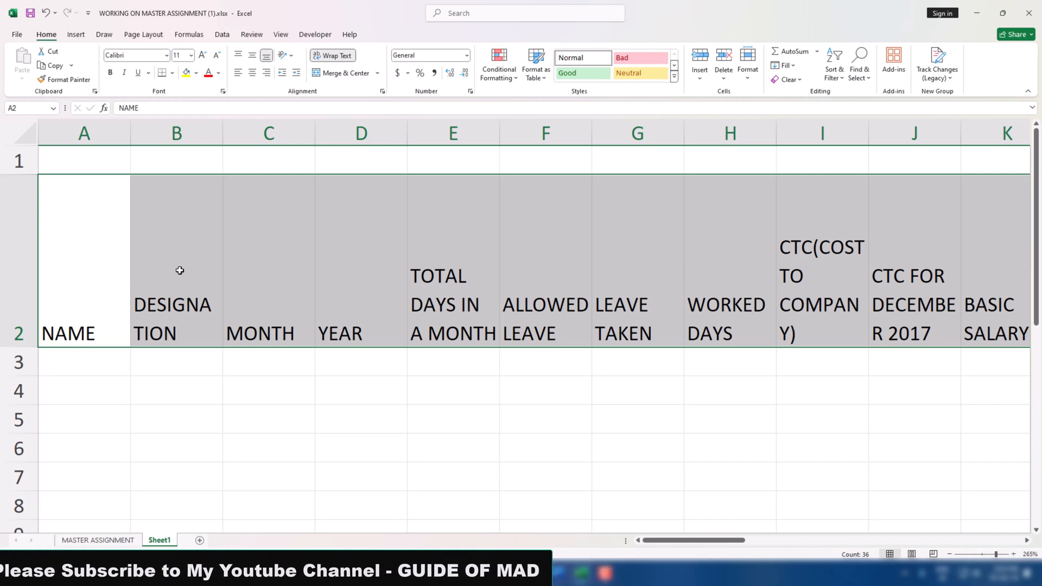
Widen column B so DESIGNATION fits on one line, and slightly widen column E
left_click(29, 344)
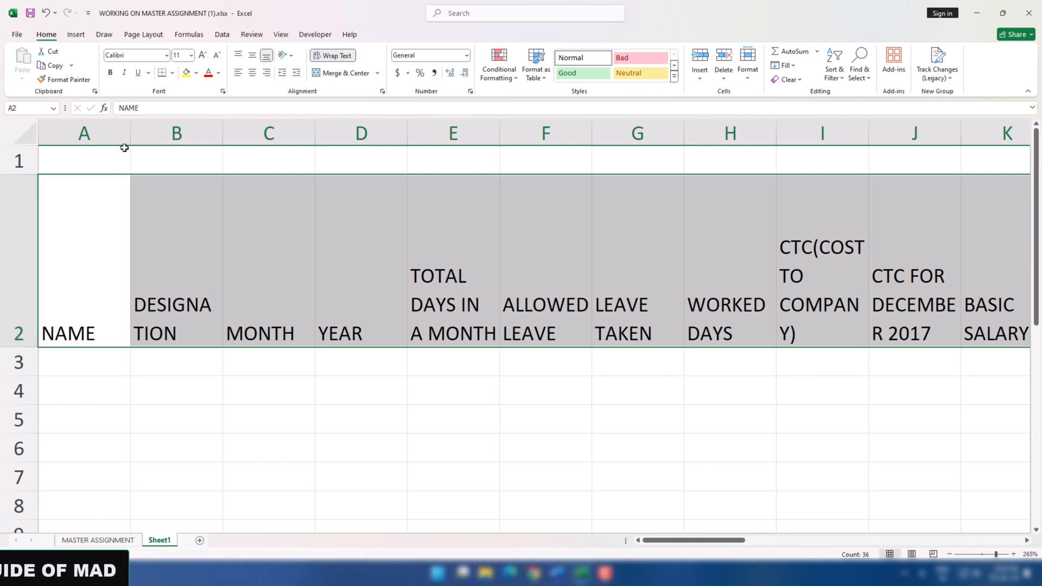
scroll(225, 237, "down", 8)
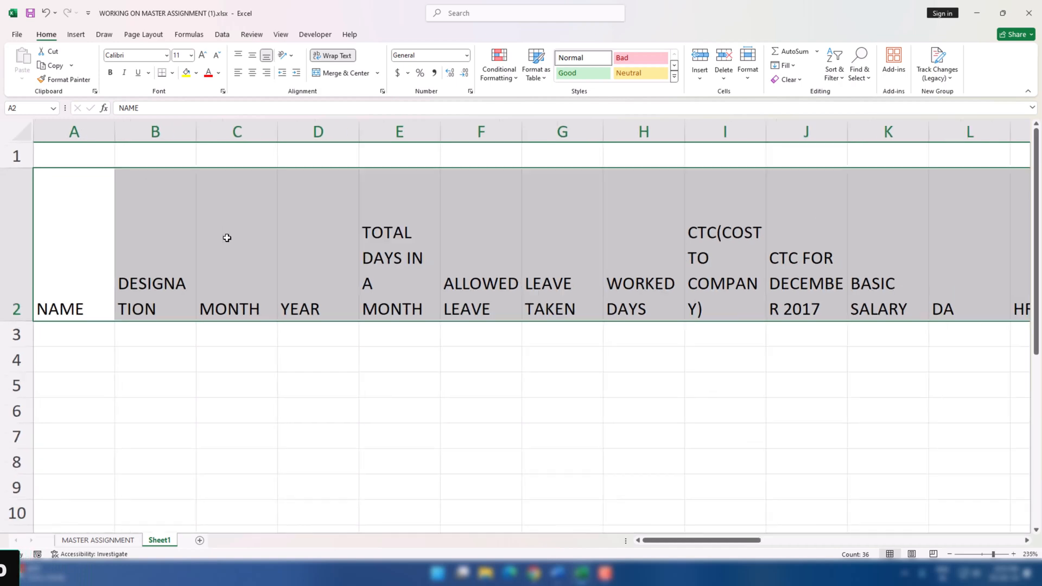
scroll(227, 237, "down", 3)
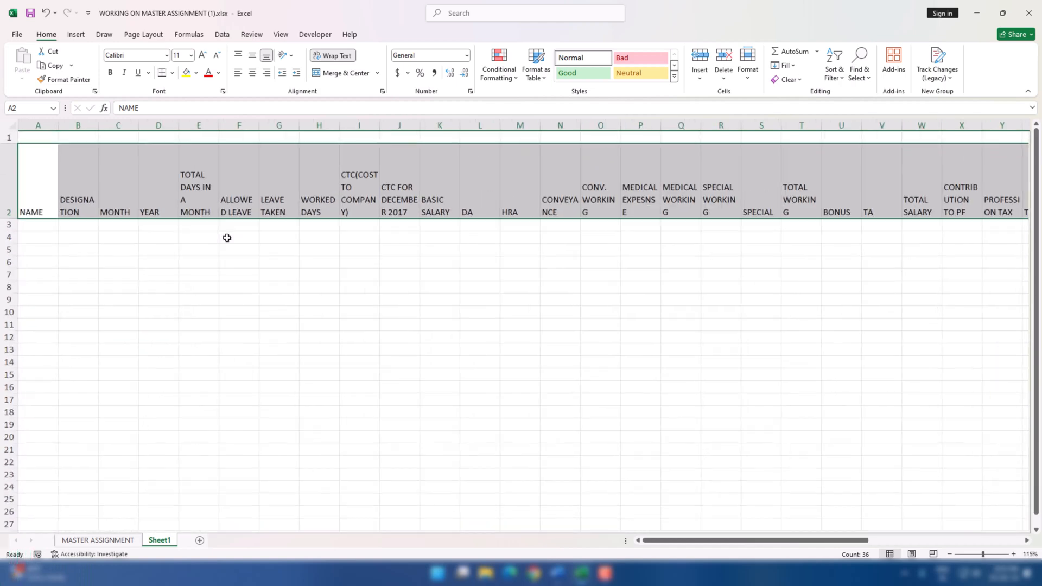
scroll(226, 237, "up", 8)
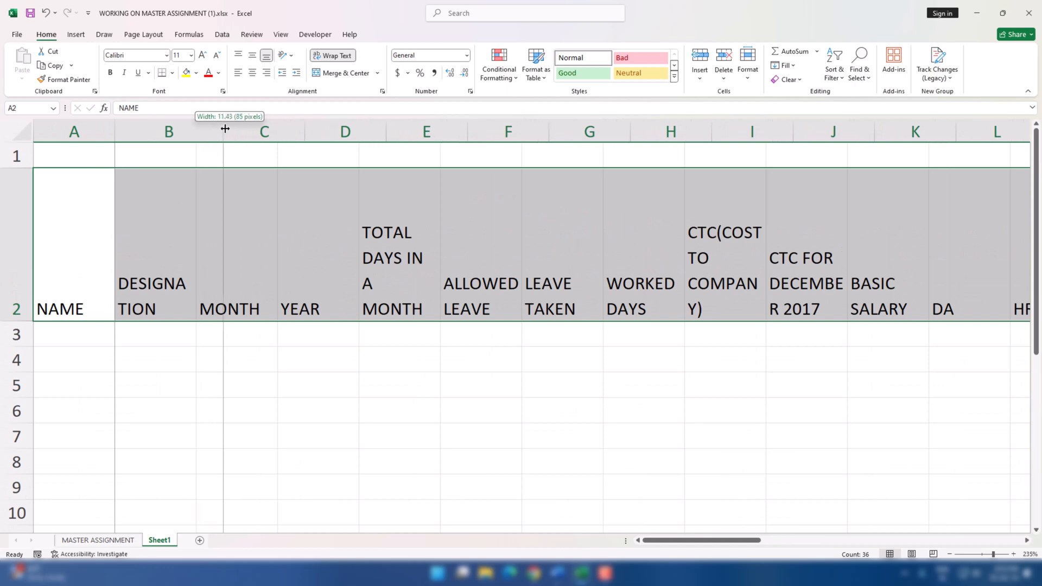
left_click_drag(224, 128, 226, 128)
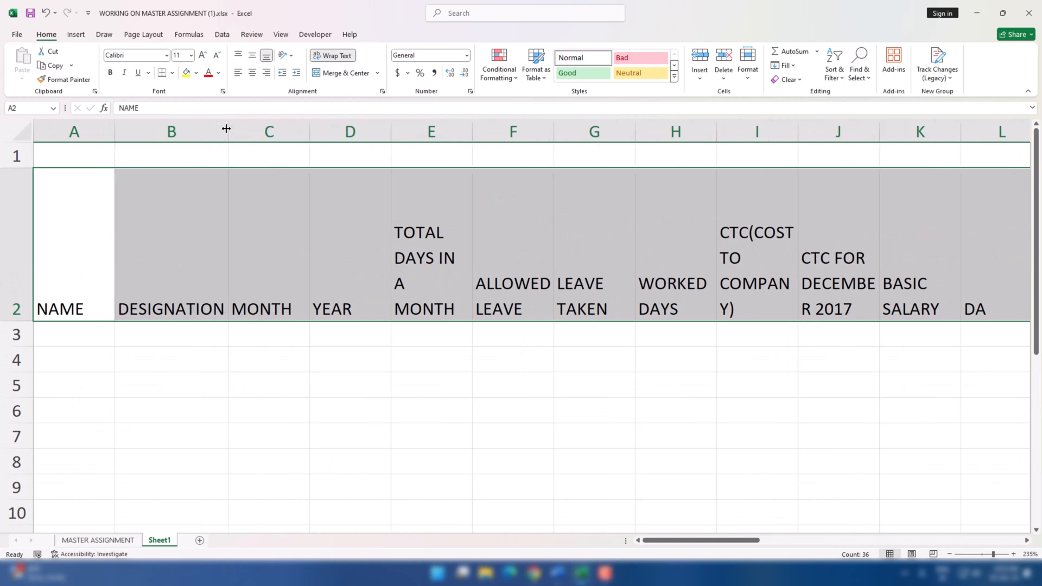
left_click(318, 209)
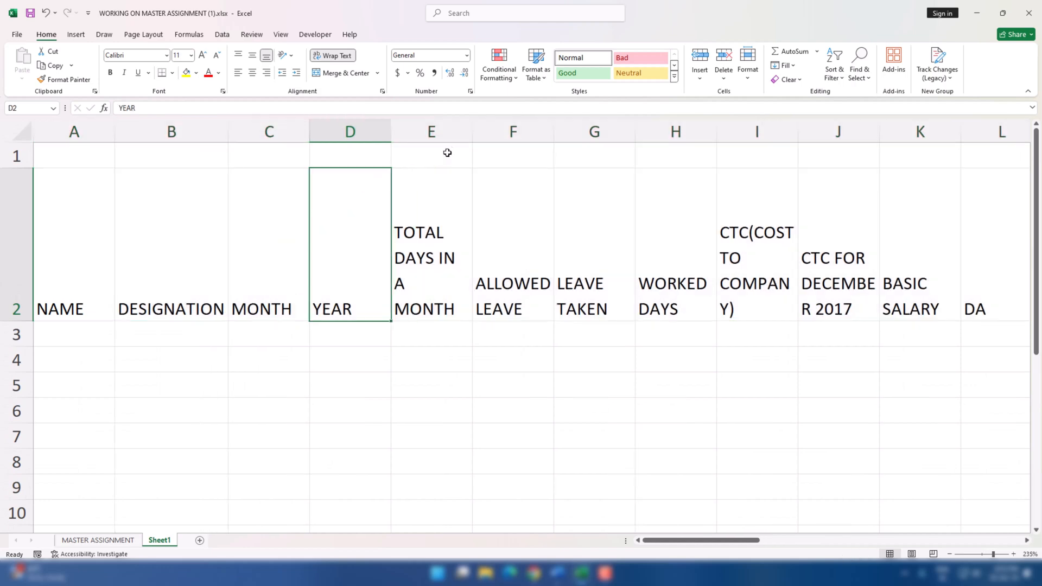
left_click_drag(481, 134, 487, 135)
Increase the height of header row 2 to give the wrapped headers more room
left_click(92, 300)
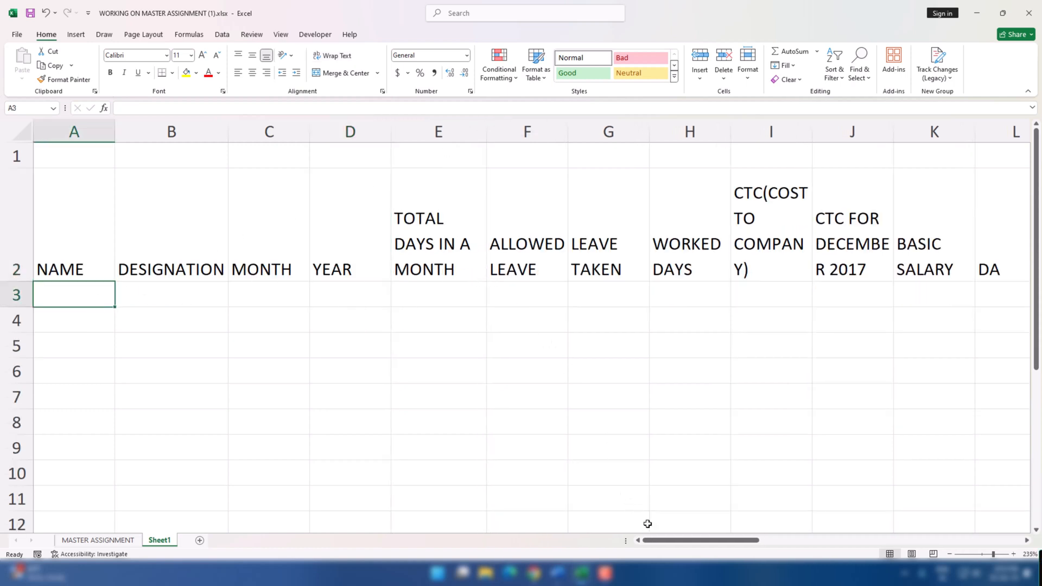
left_click_drag(679, 547, 505, 544)
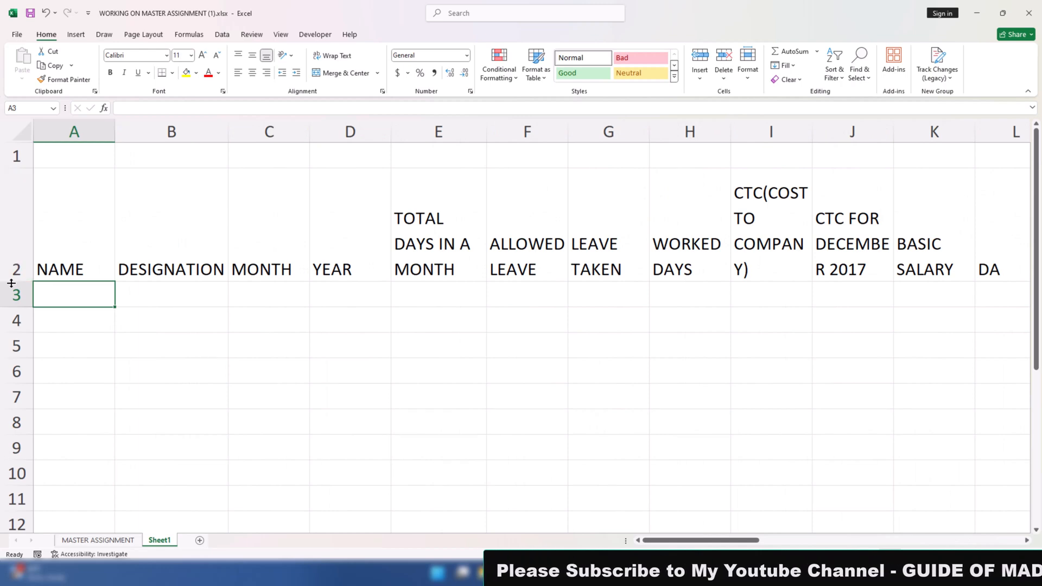
left_click_drag(12, 281, 12, 321)
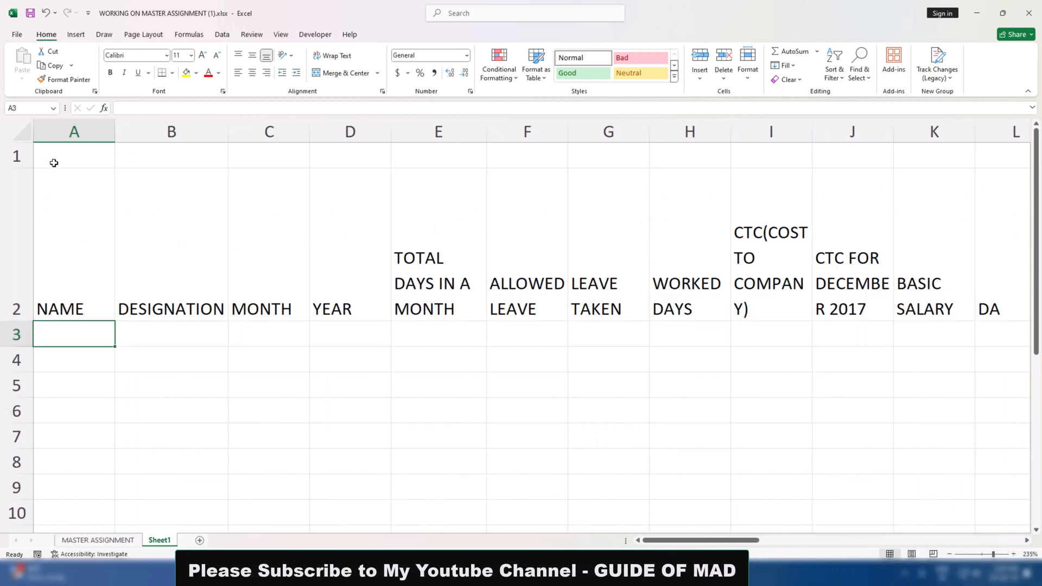
Merge and center cells A1:AJ1 above the headers and enter the title MASTER SALARY SHEET
left_click_drag(51, 161, 895, 128)
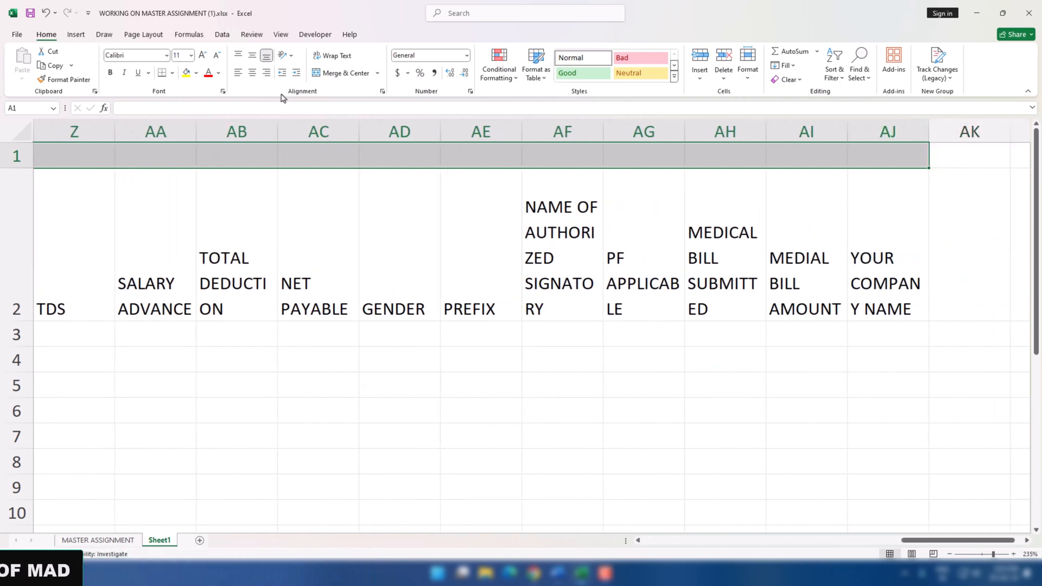
left_click(332, 76)
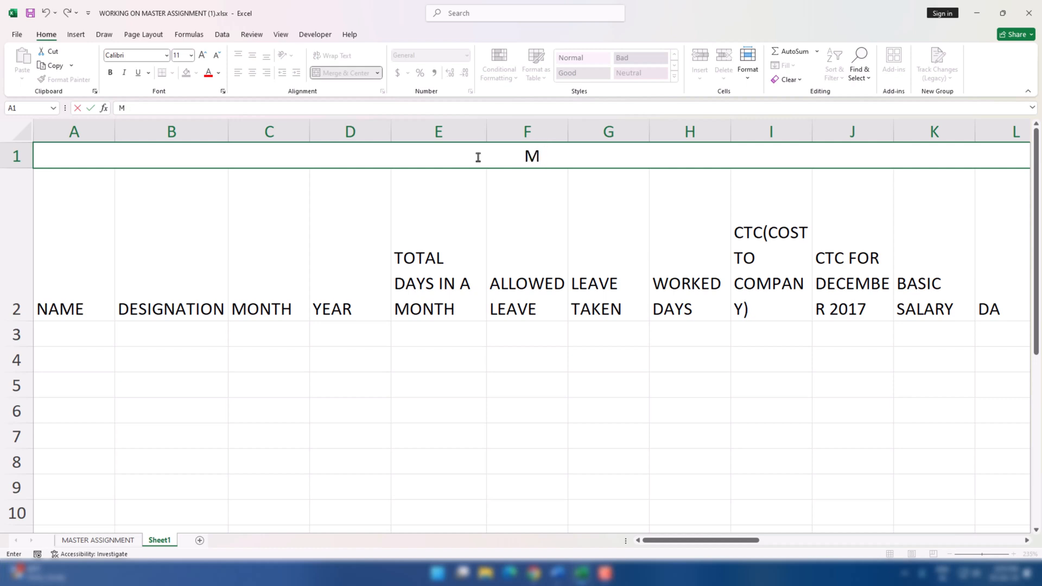
type("STER SALARY SHEET")
key("Return")
Format the merged MASTER SALARY SHEET title in row 1 with font size 48, bold text and a yellow fill
left_click(479, 156)
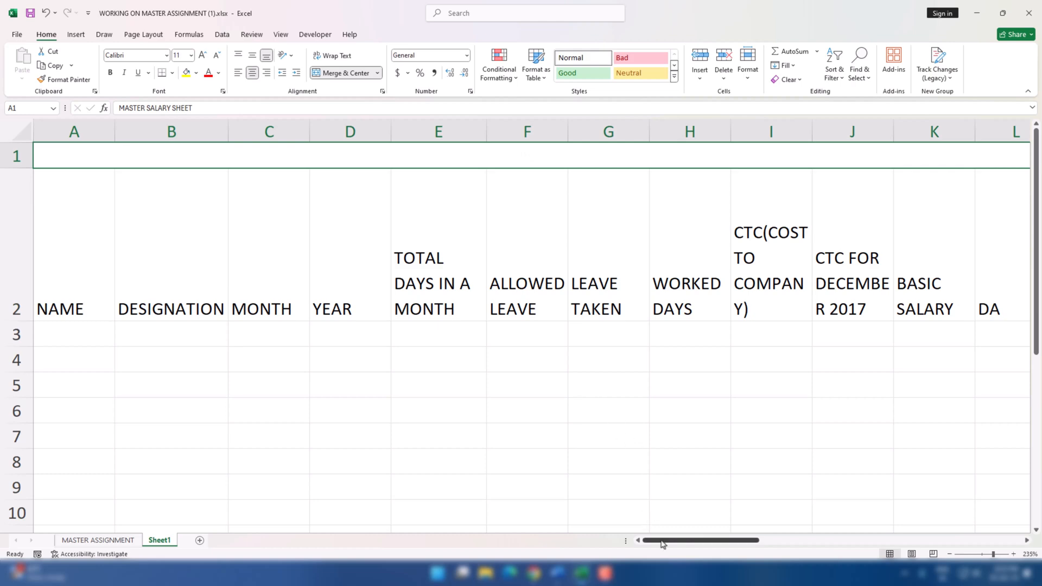
scroll(688, 468, "down", 9, "ctrl")
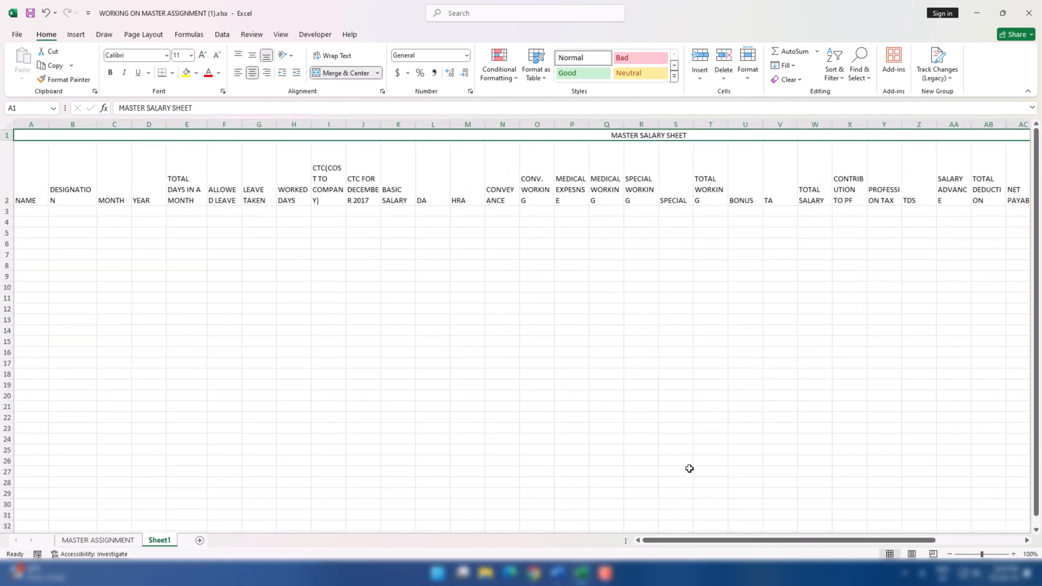
left_click(202, 55)
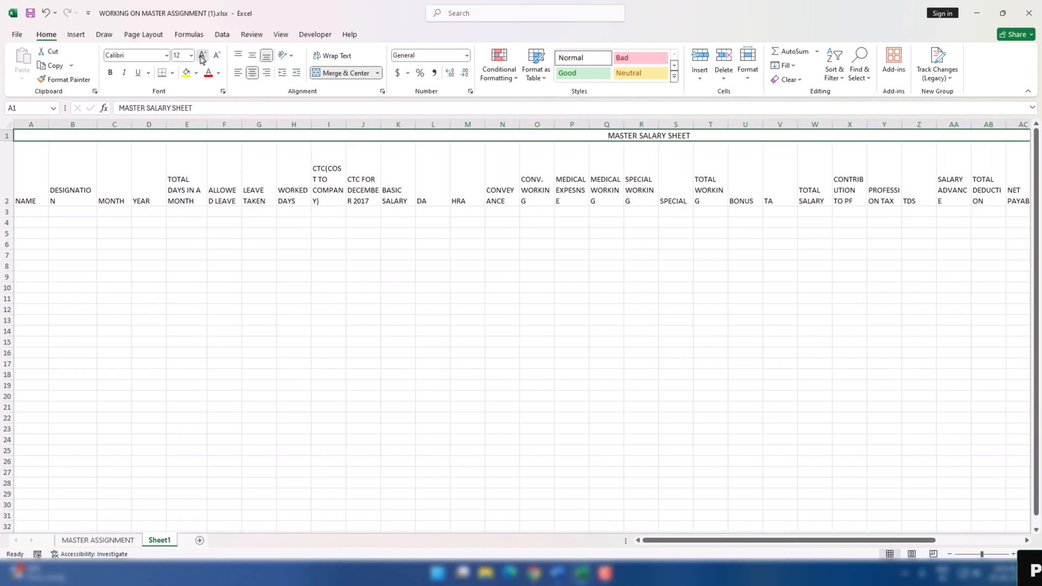
left_click(202, 55)
left_click(202, 55)
left_click(202, 55)
left_click(201, 54)
left_click(202, 55)
left_click(201, 55)
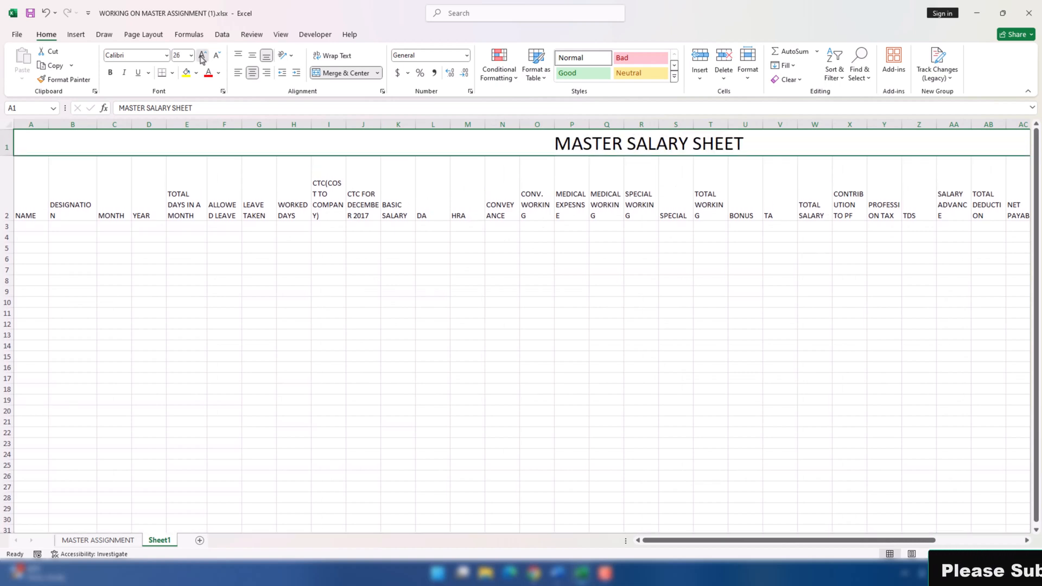
left_click(202, 55)
left_click(202, 55)
left_click(202, 55)
left_click(202, 55)
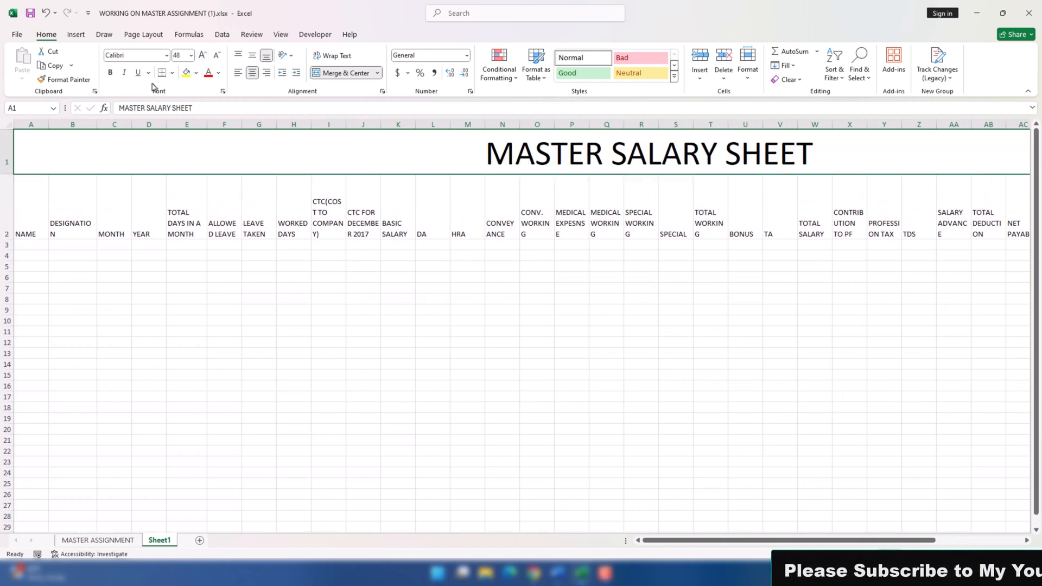
key("ctrl+b")
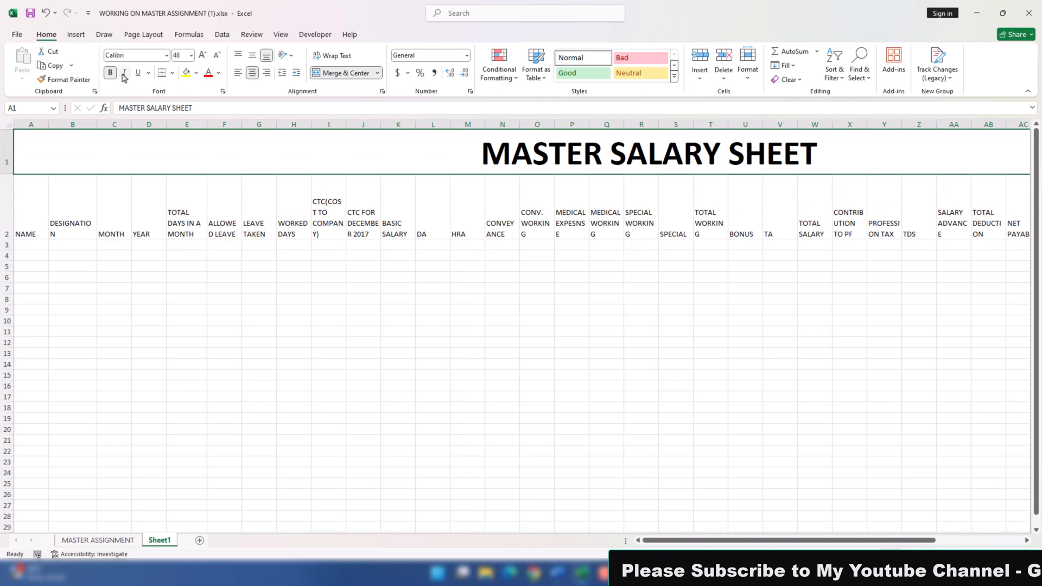
left_click(184, 74)
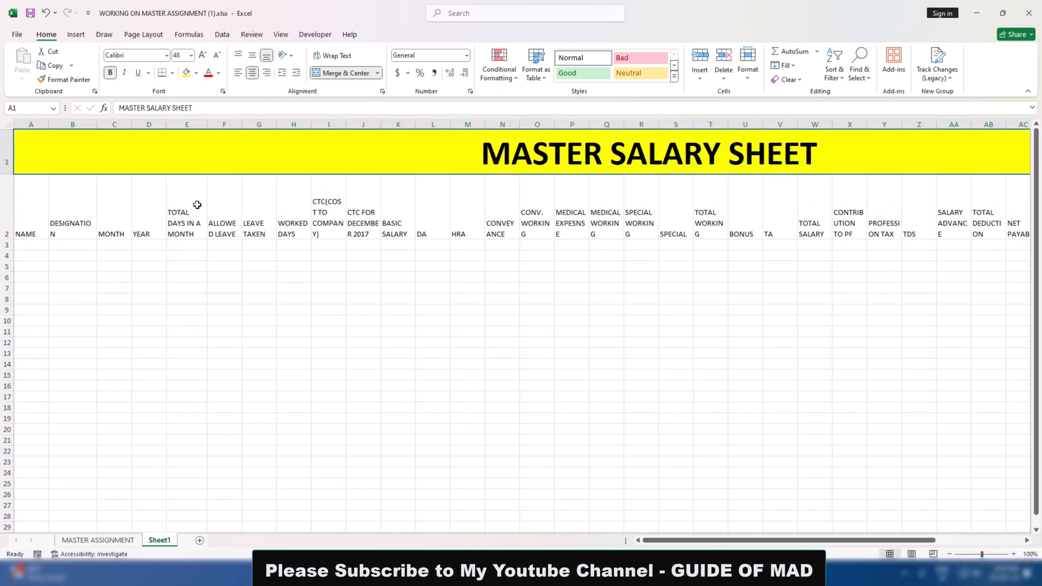
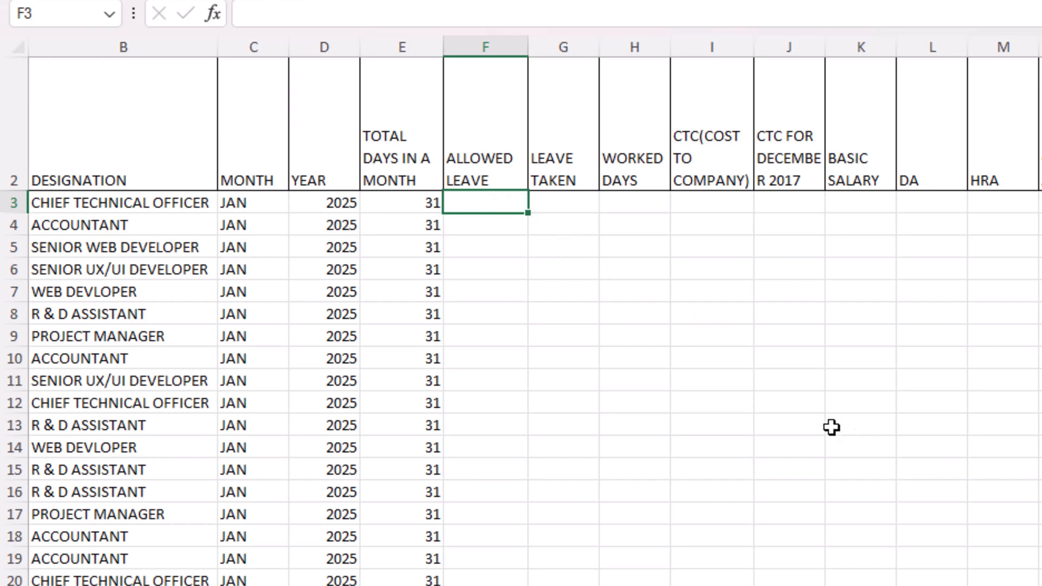
Switch to the Word assignment and read requirement 6 on how worked days are calculated
key("alt+Tab")
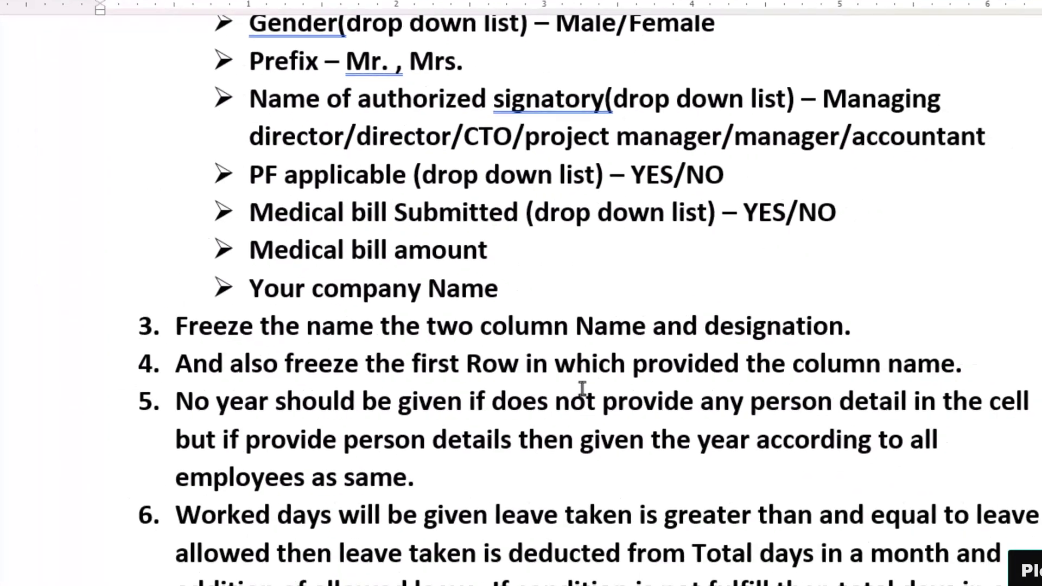
scroll(581, 390, "up", 10)
left_click_drag(187, 214, 372, 210)
left_click(403, 212)
left_click(388, 242)
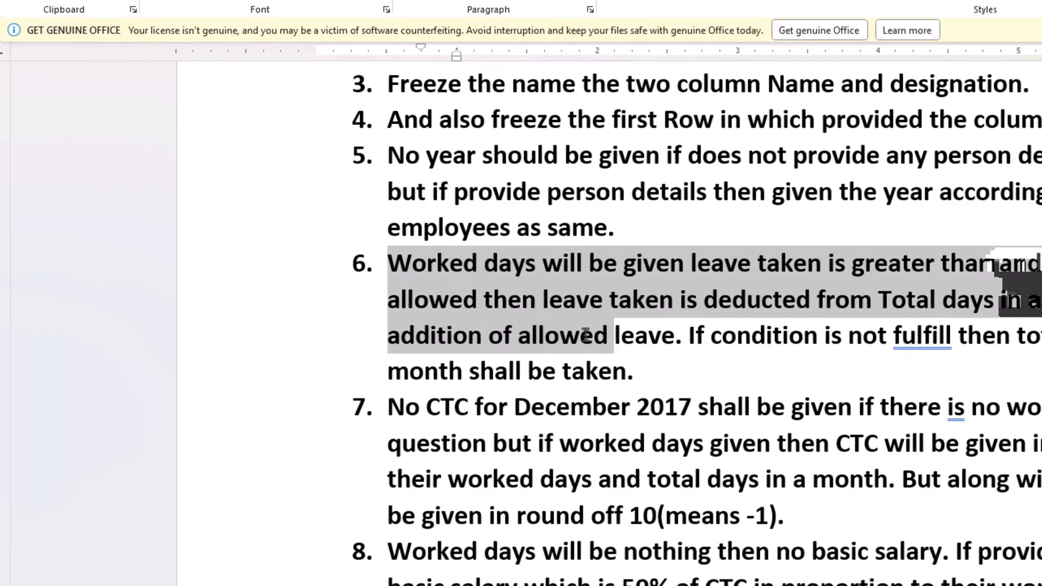
left_click_drag(1007, 279, 461, 332)
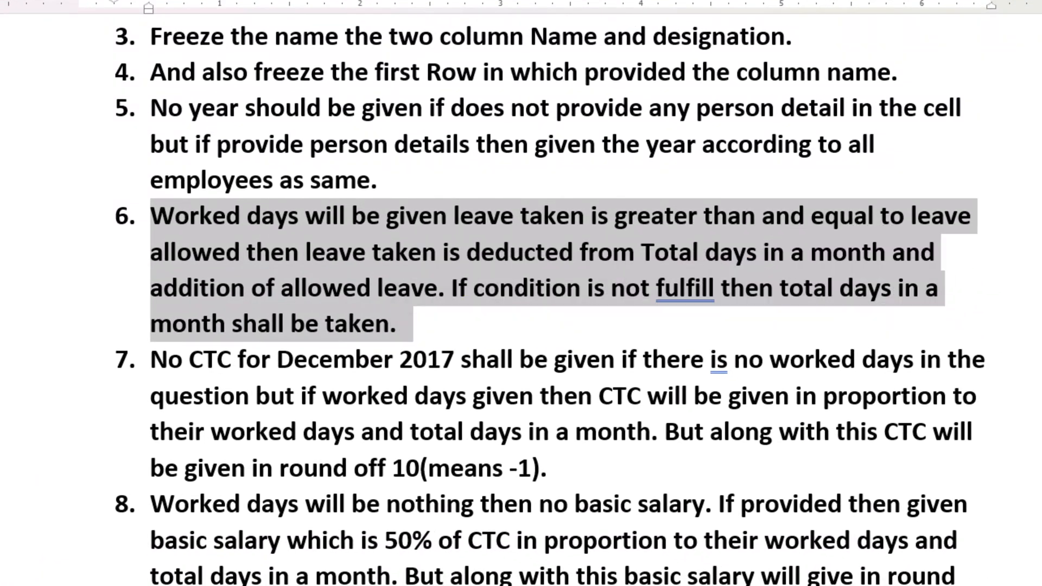
key("ctrl+alt+h")
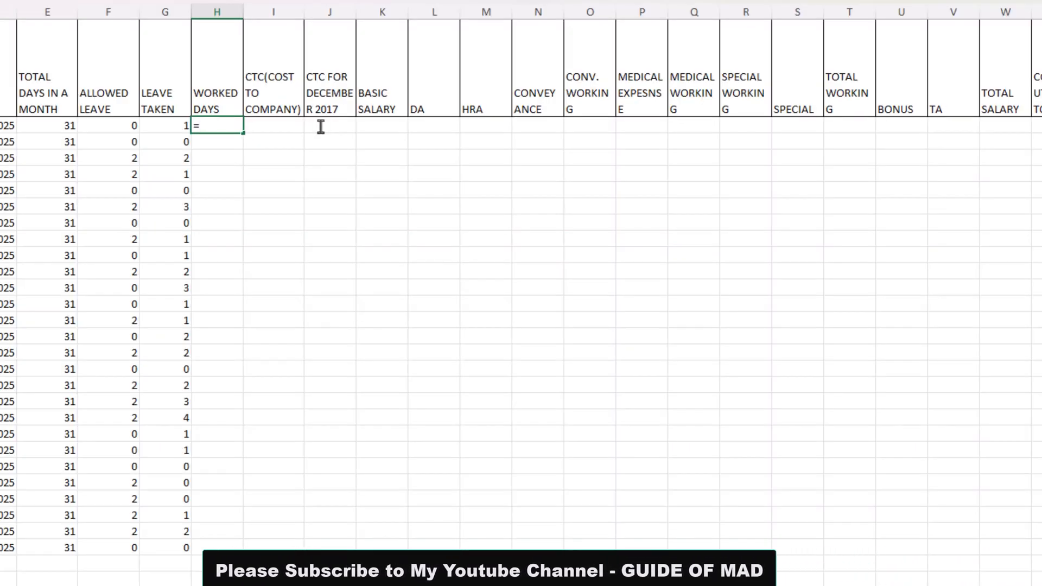
Start an IF formula in H3 under WORKED DAYS with the logical test G3>=F3
type("IF(")
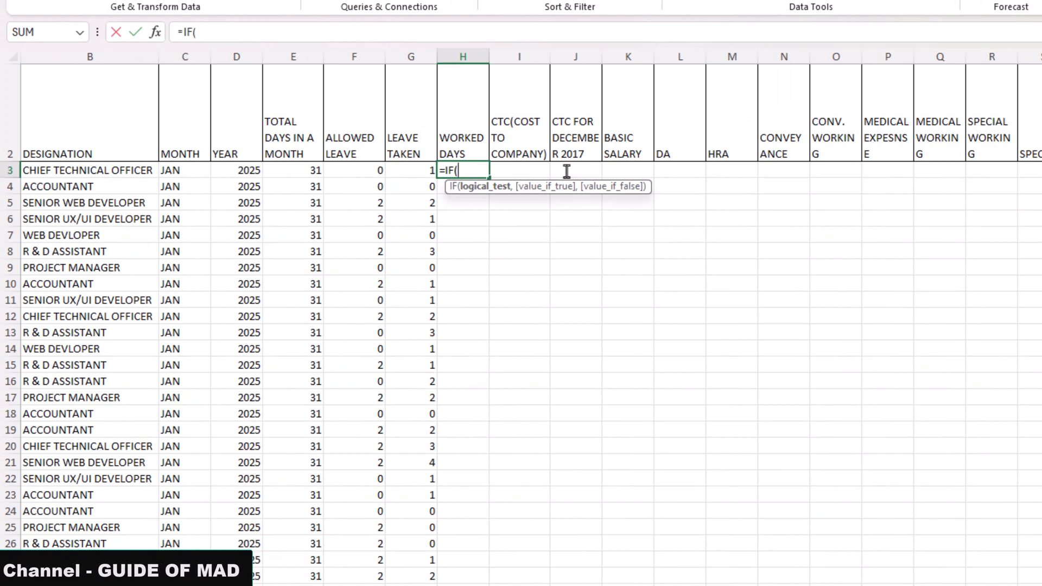
key("Left")
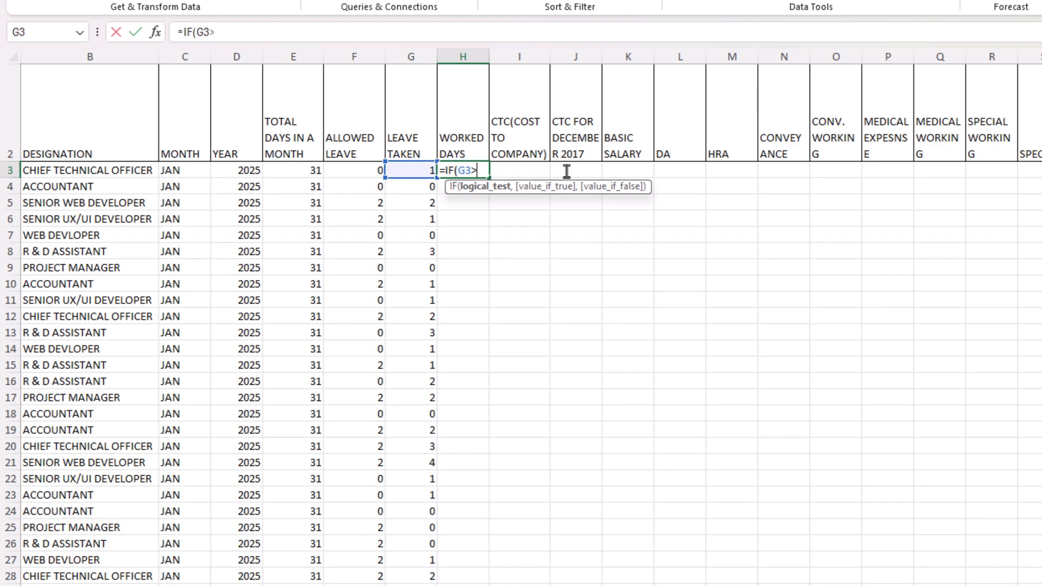
type(">=")
key("Left")
key("Left")
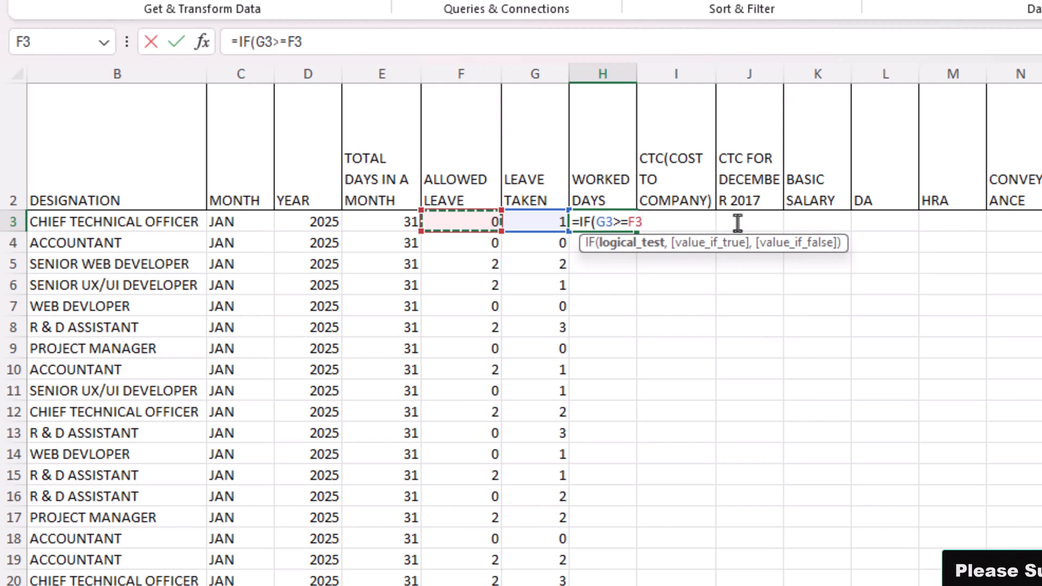
Add E3-G3+F3 as the value-if-true argument of the H3 formula
type(",")
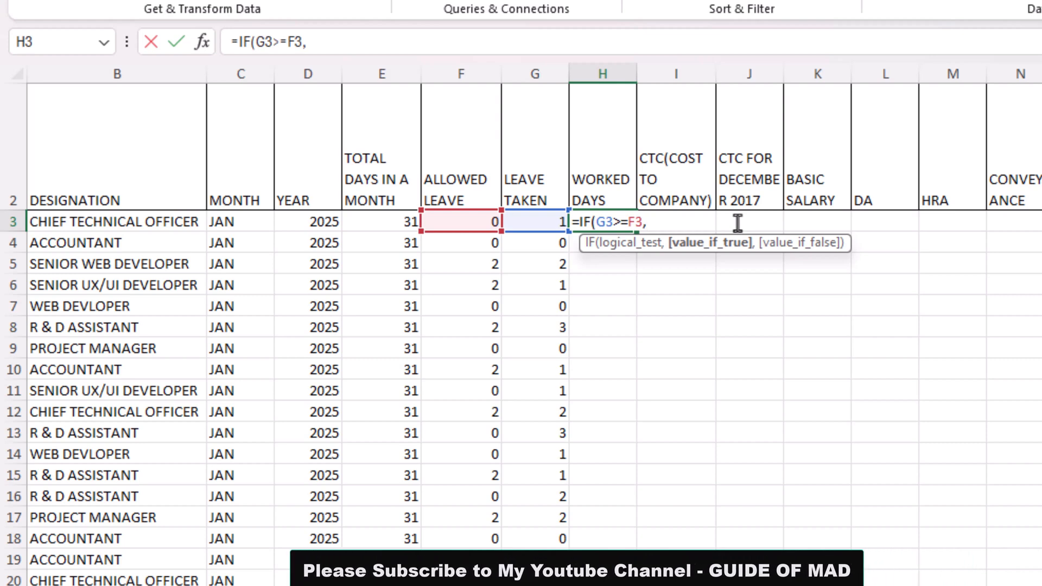
key("Left")
key("Left")
key("Left")
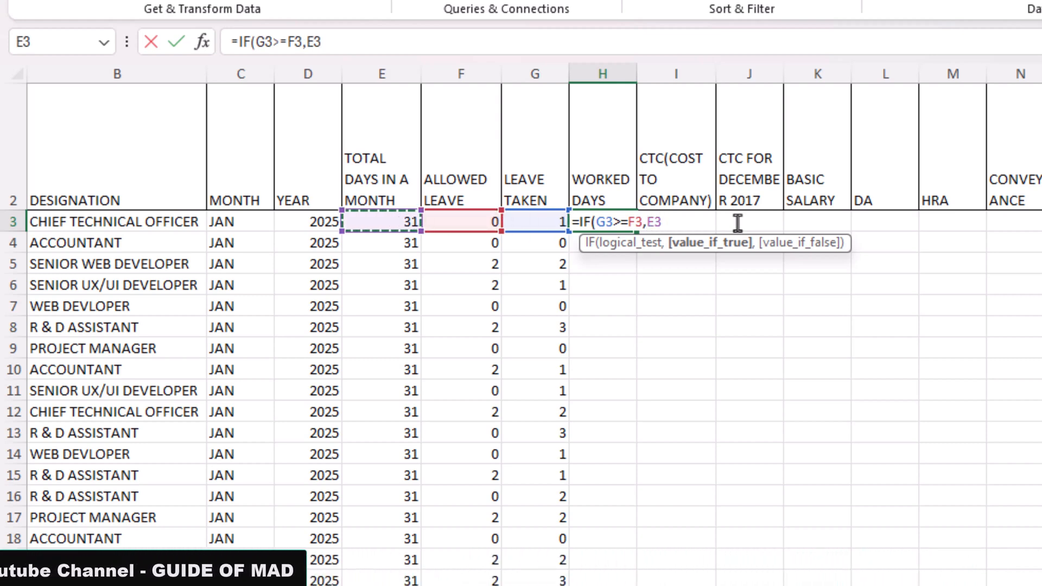
type("-")
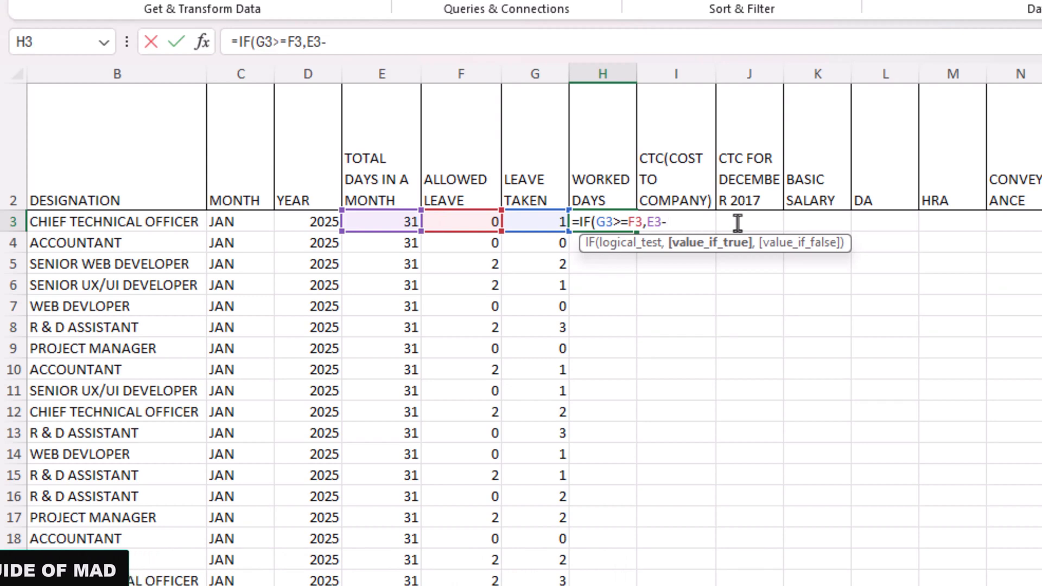
key("Left")
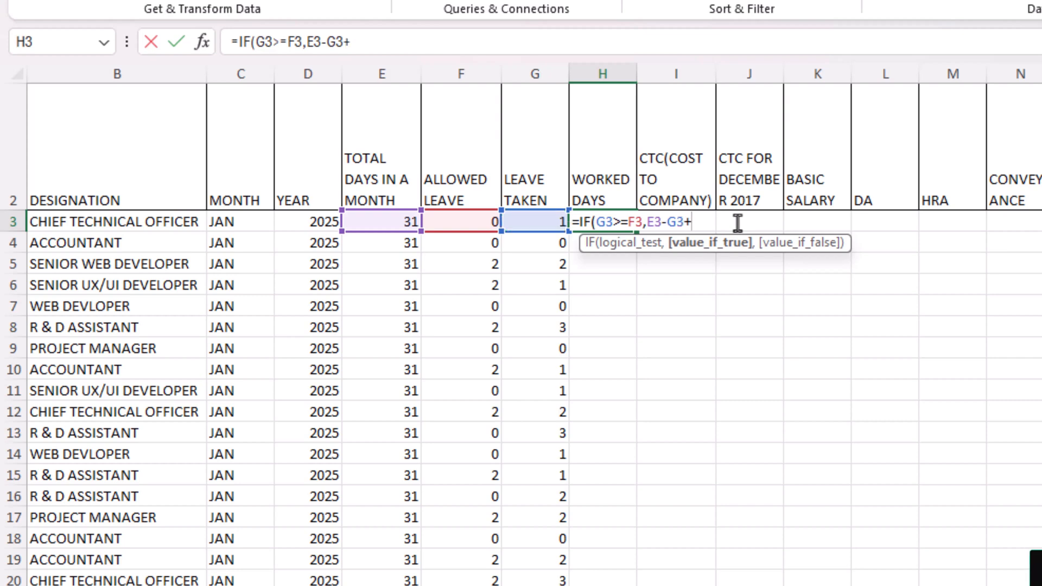
key("Left")
key("Left")
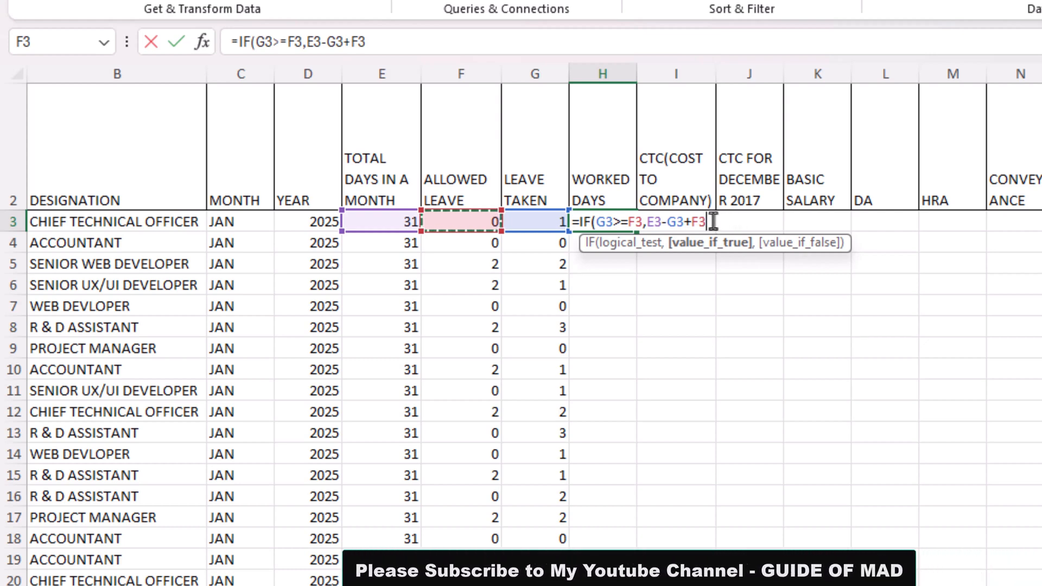
left_click_drag(708, 221, 665, 226)
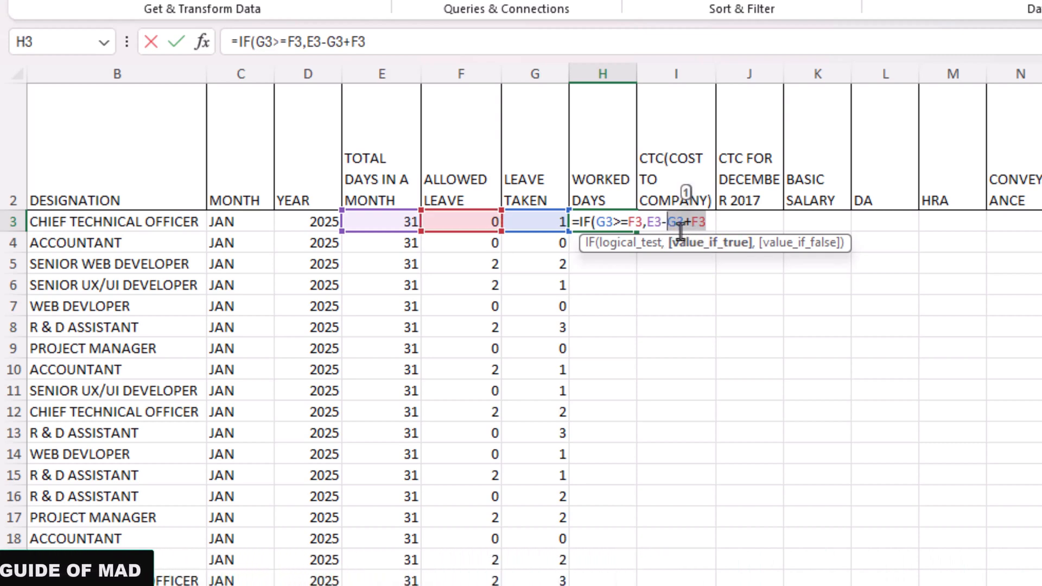
left_click(685, 222)
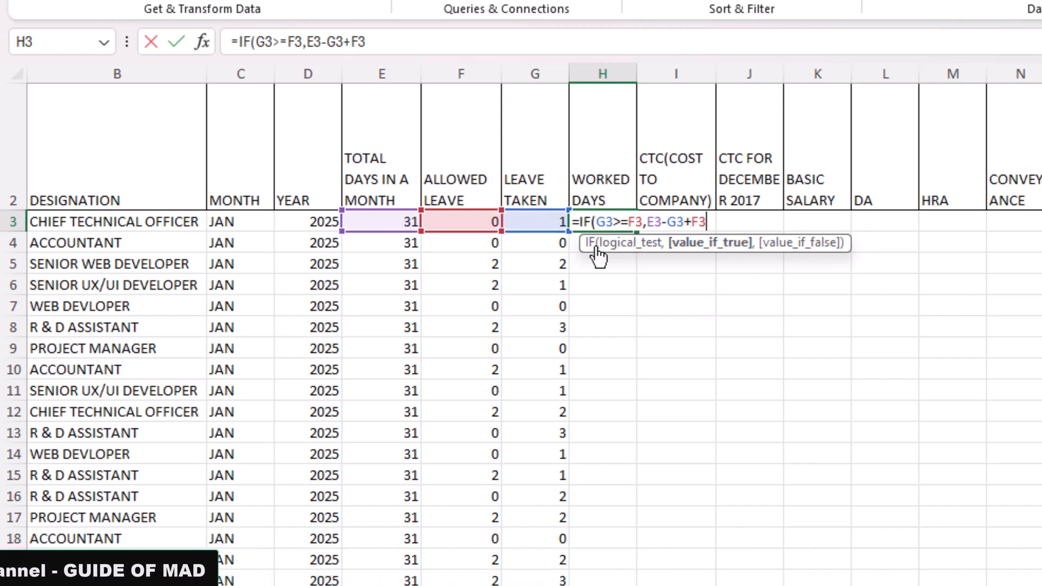
Complete the H3 formula with E3 as the value if false, and fill it down the WORKED DAYS column
type(",")
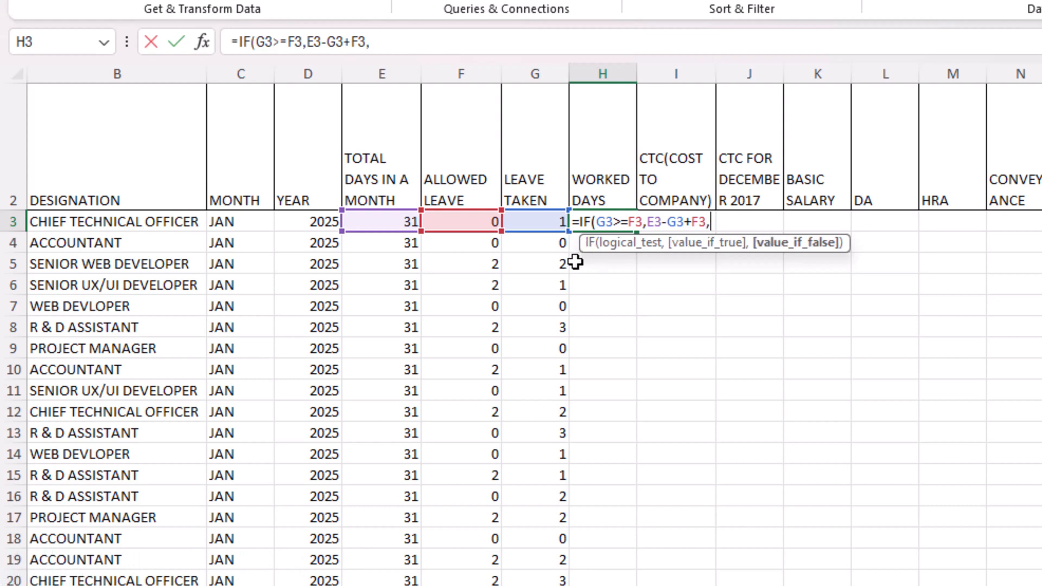
left_click(389, 221)
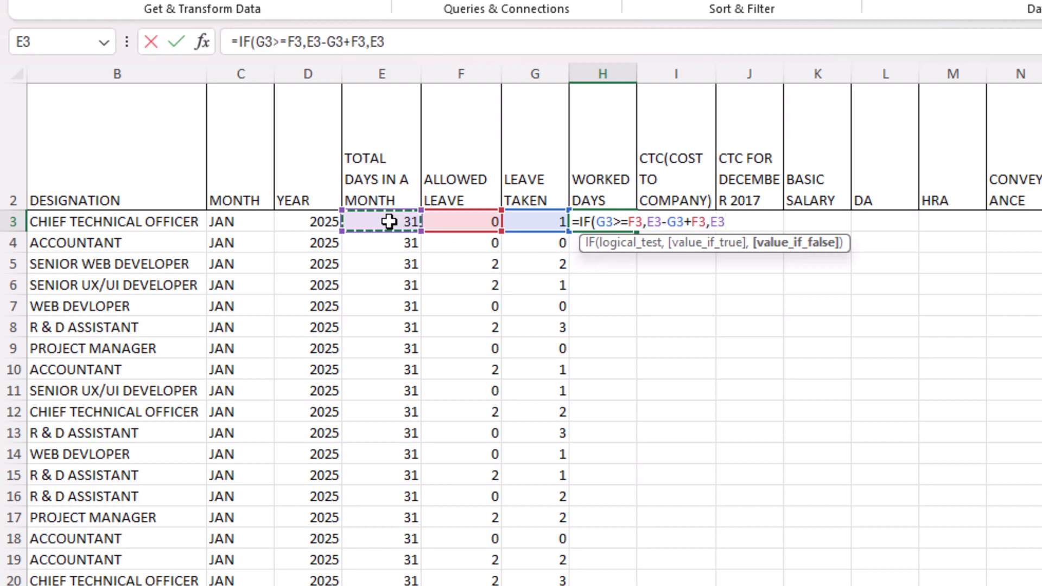
key("Return")
key("Up")
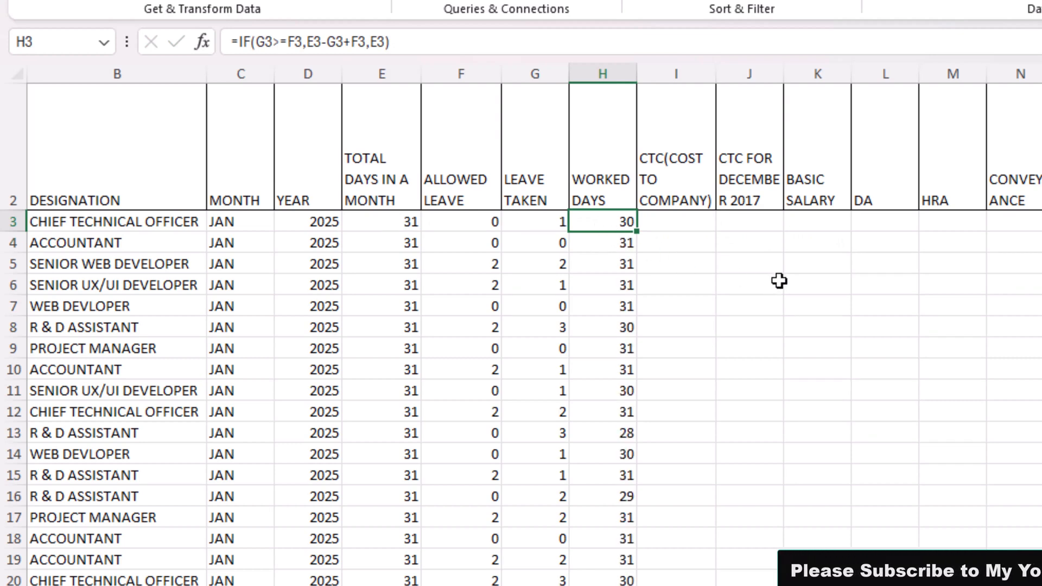
Check the worked days in row 21 against that row's total days, leave taken and allowed leave
left_click(808, 284)
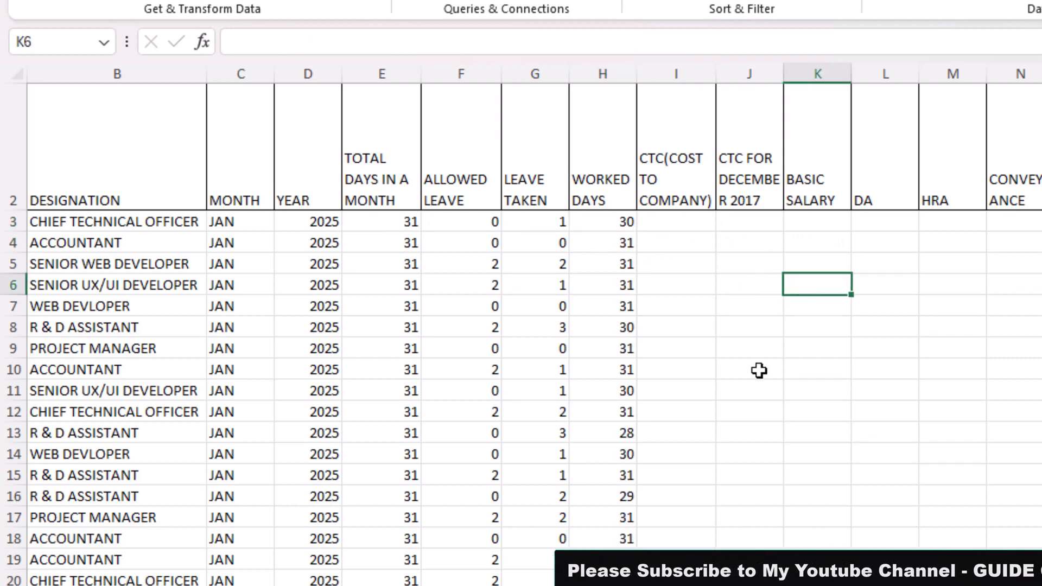
scroll(758, 371, "up", 4)
scroll(759, 371, "up", 1)
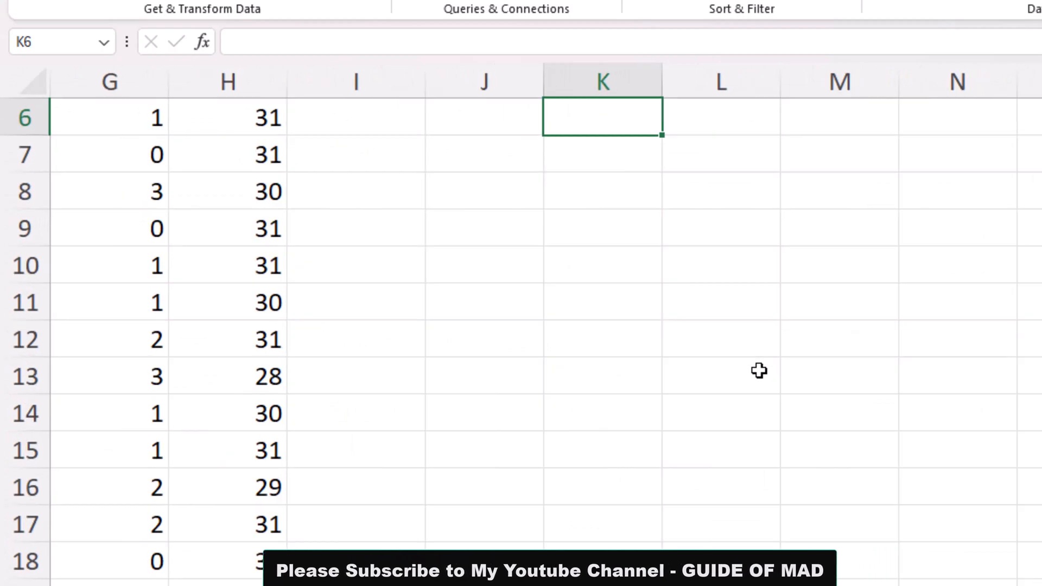
scroll(605, 367, "up", 2)
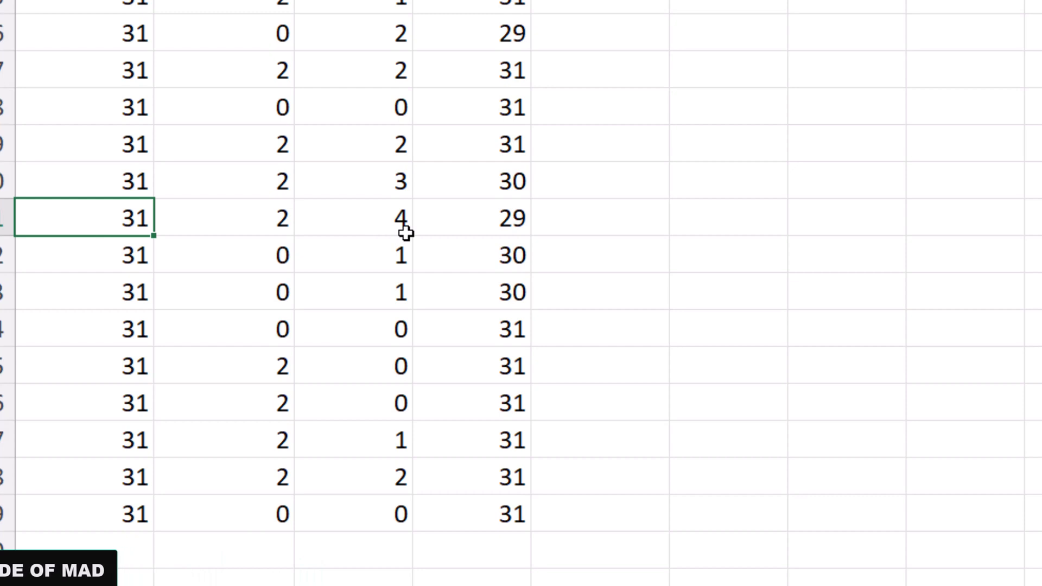
left_click(391, 221)
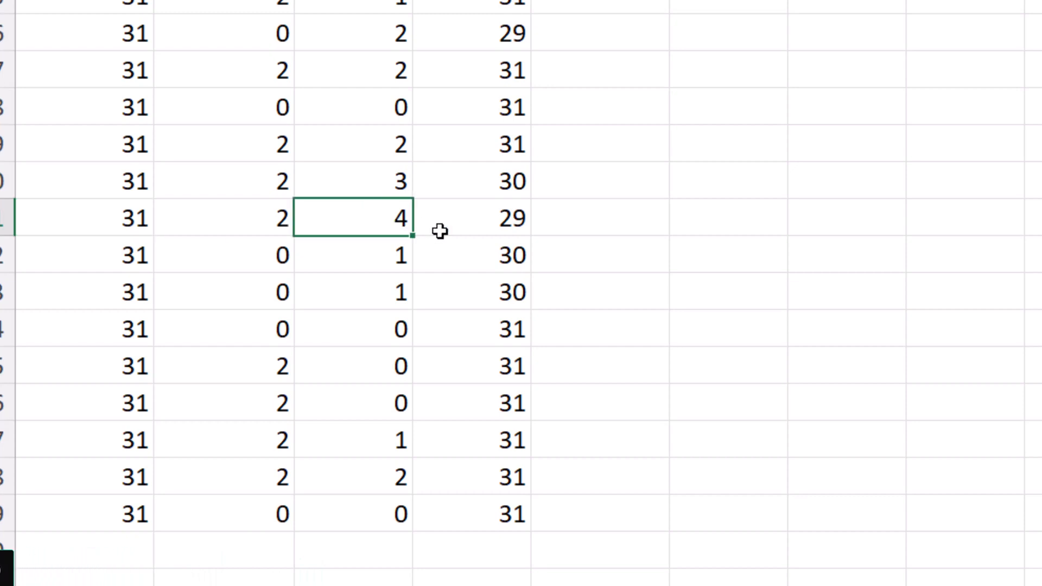
left_click(130, 232)
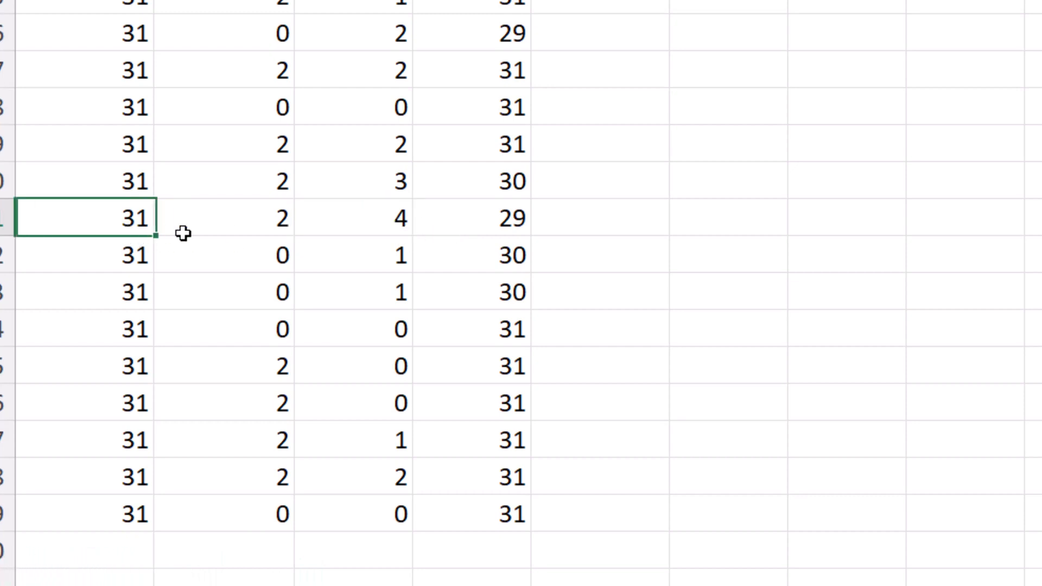
left_click(354, 231)
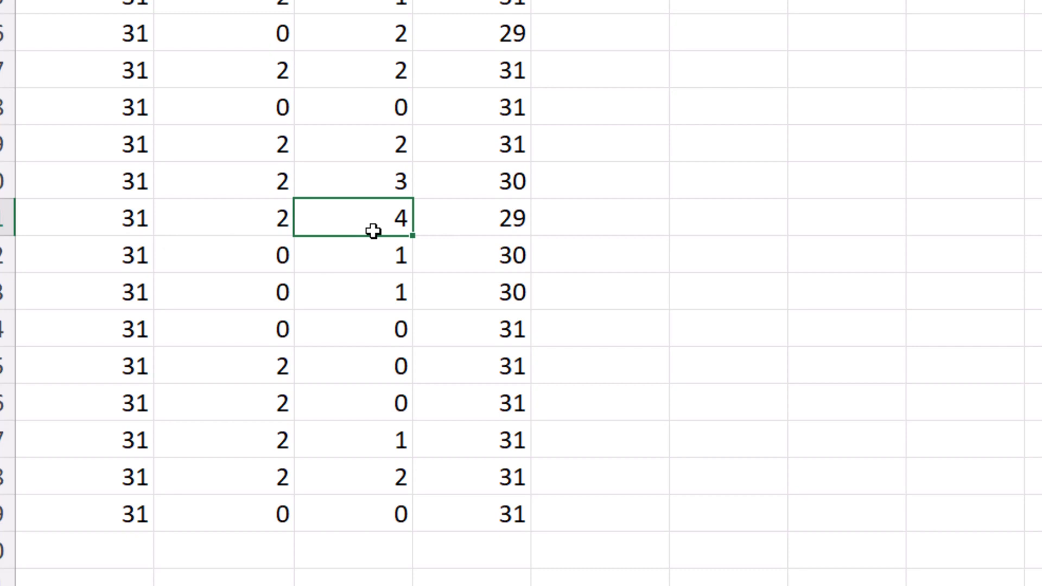
left_click(121, 228)
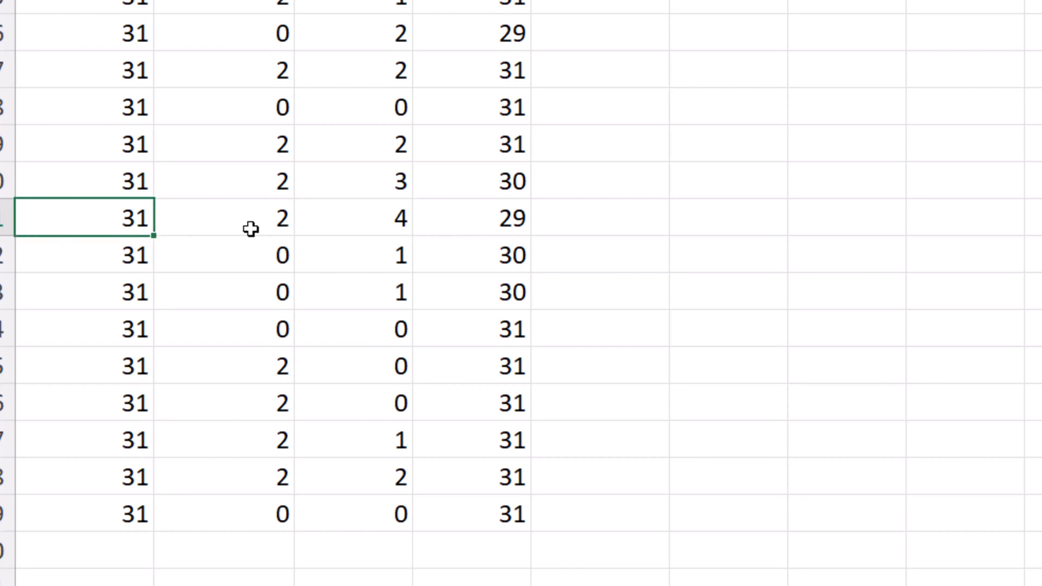
left_click(374, 218)
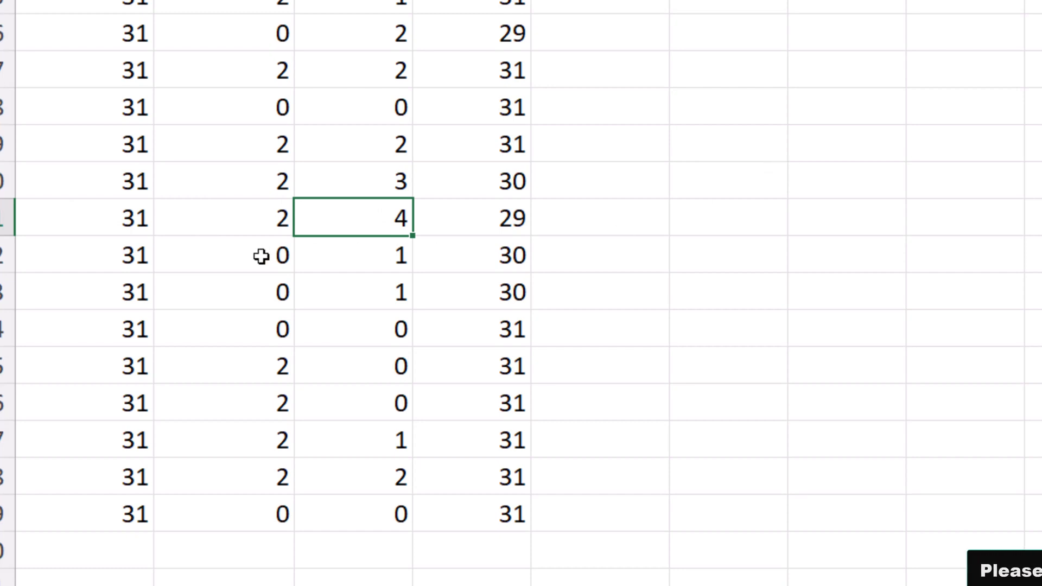
left_click(253, 222)
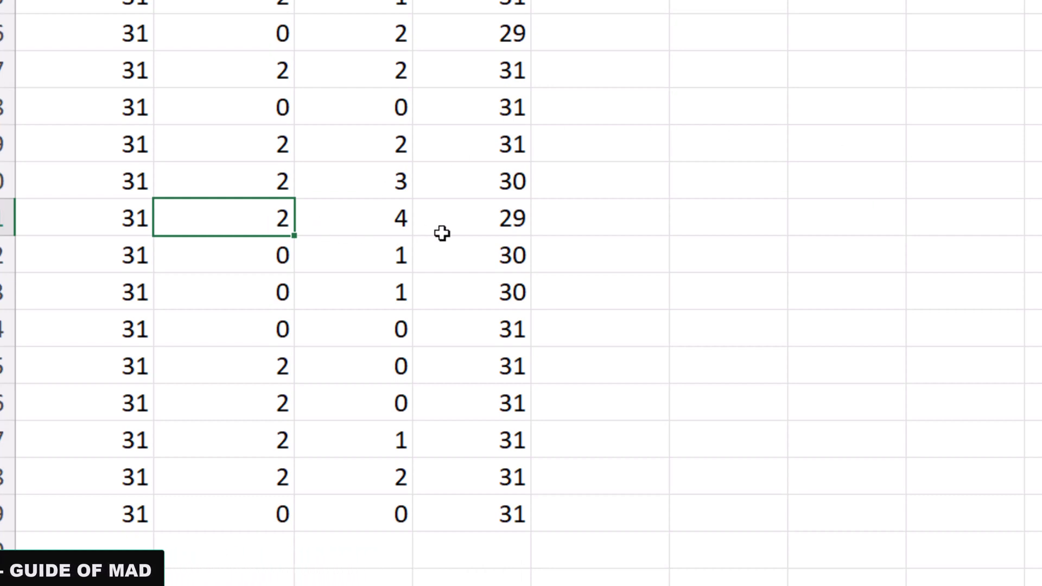
left_click(503, 228)
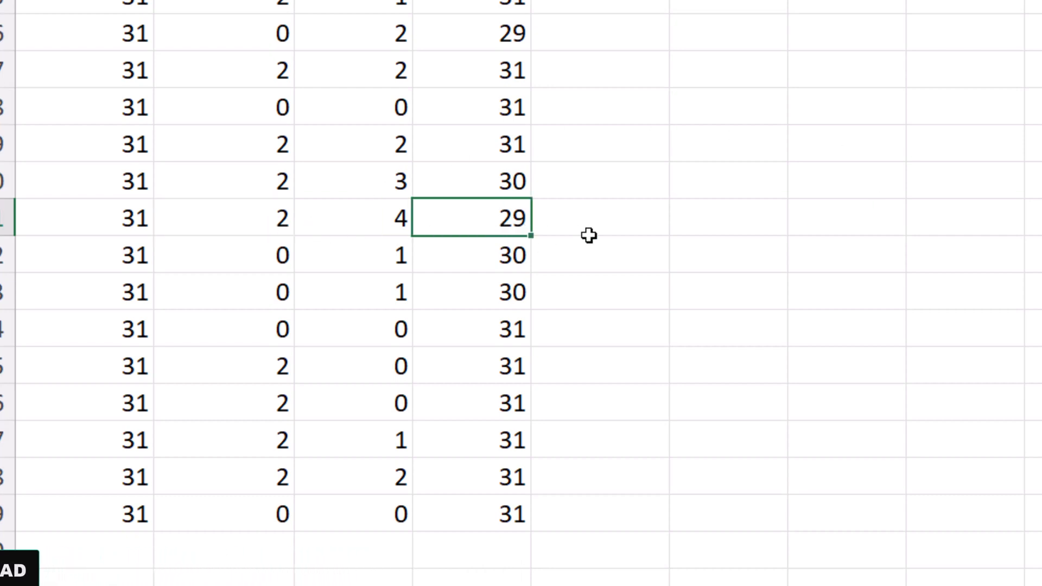
Review the logical test, value-if-true and value-if-false arguments of the IF formula in H3
scroll(466, 223, "up", 4)
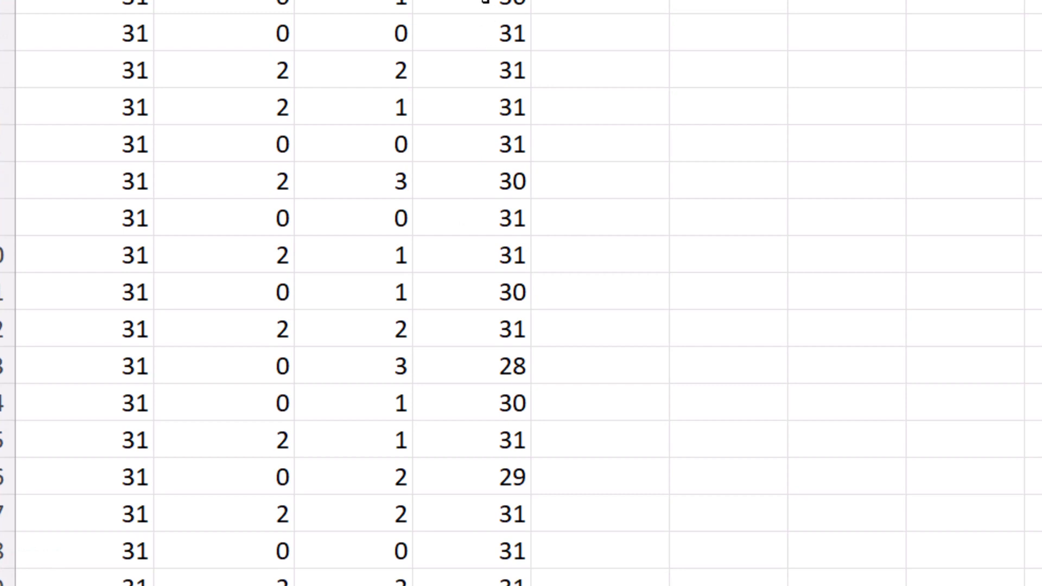
double_click(485, 2)
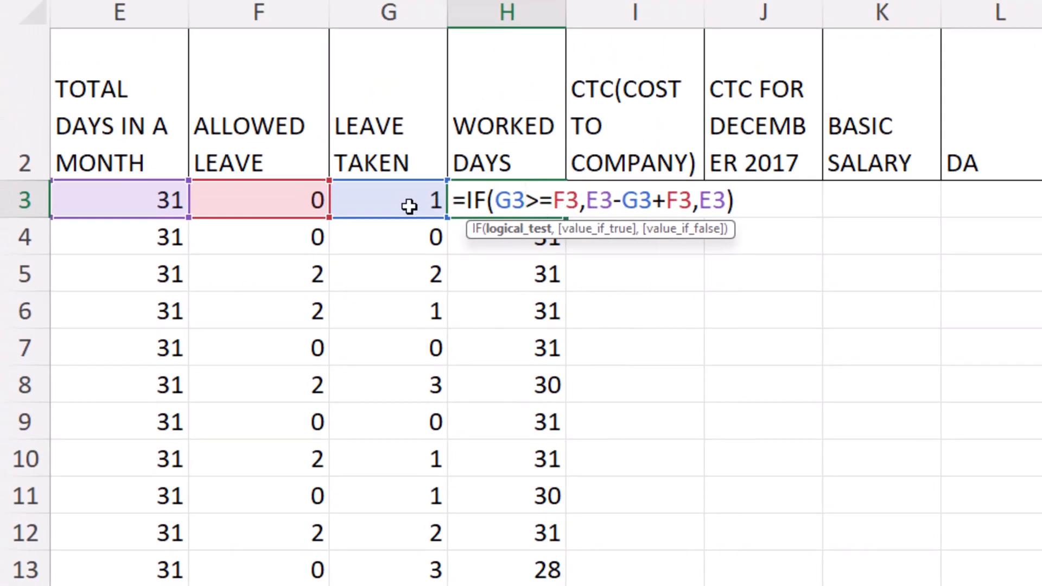
left_click(517, 230)
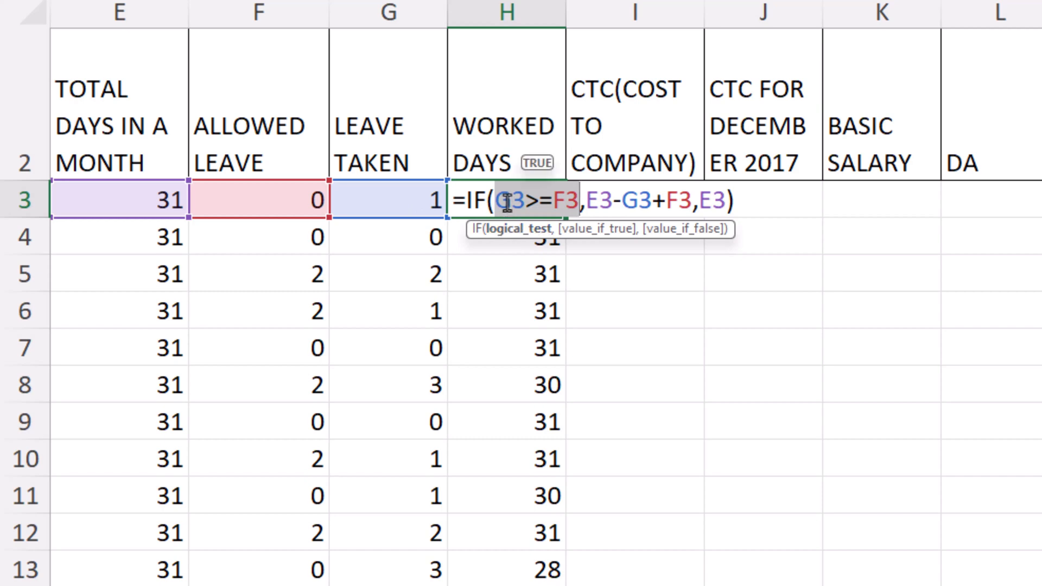
left_click(521, 202)
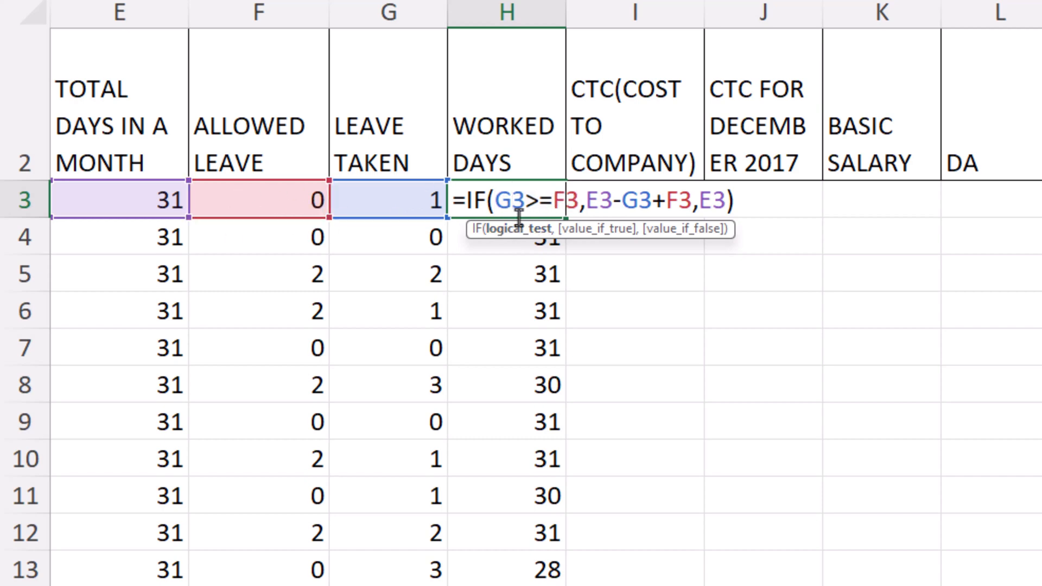
left_click(598, 209)
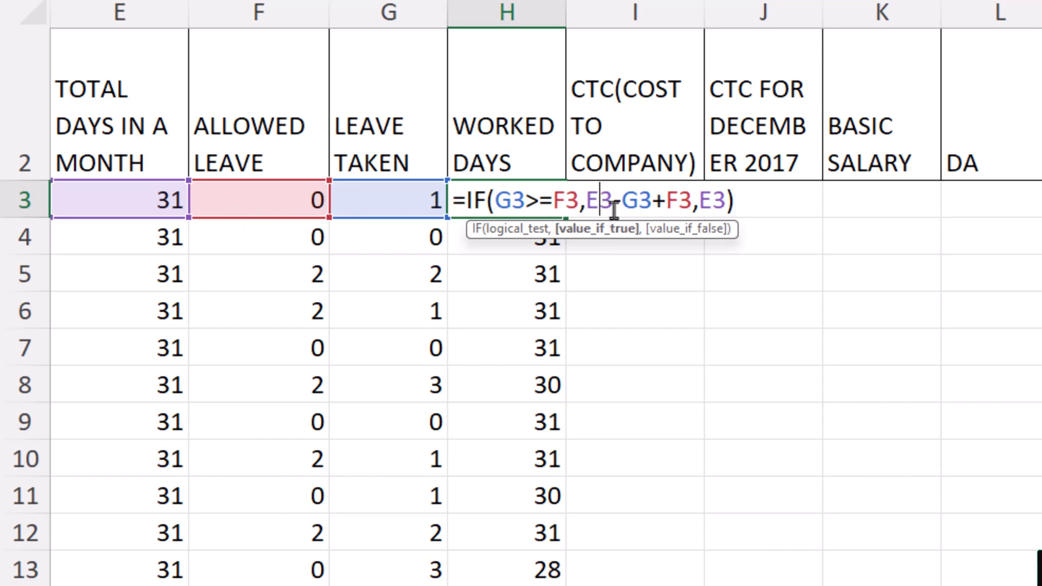
left_click_drag(587, 202, 682, 202)
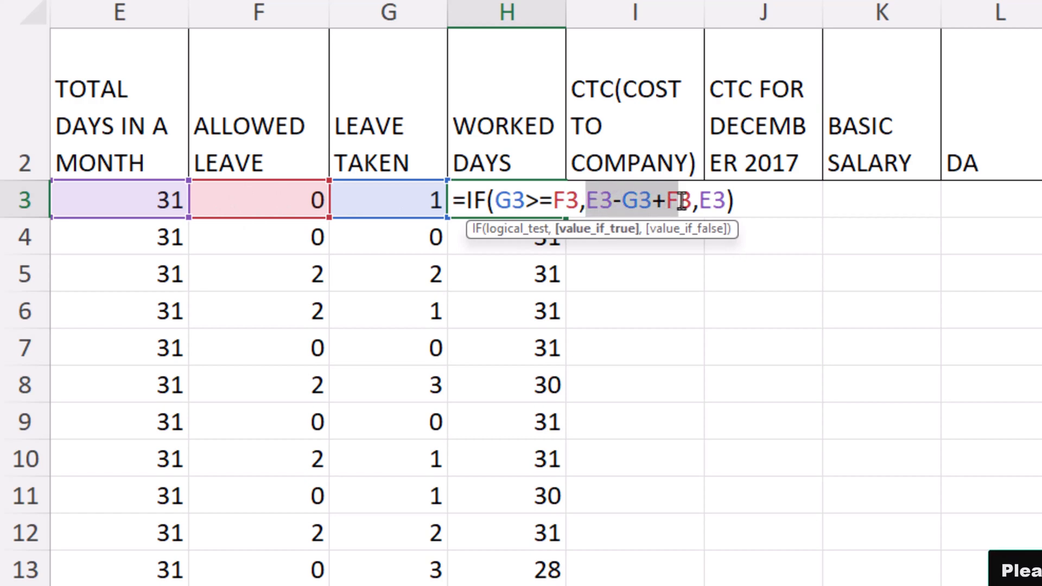
left_click(599, 202)
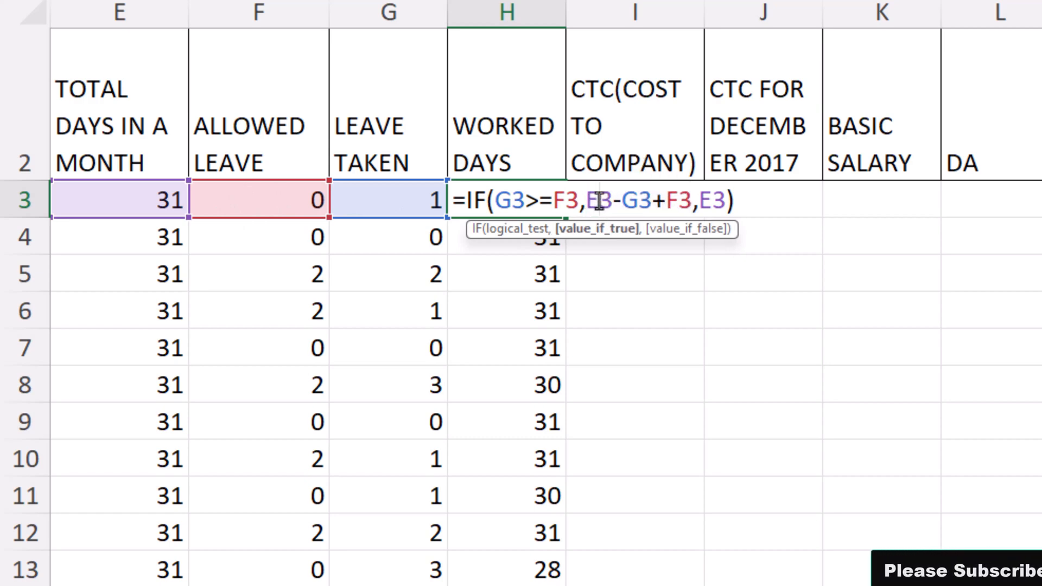
left_click(638, 202)
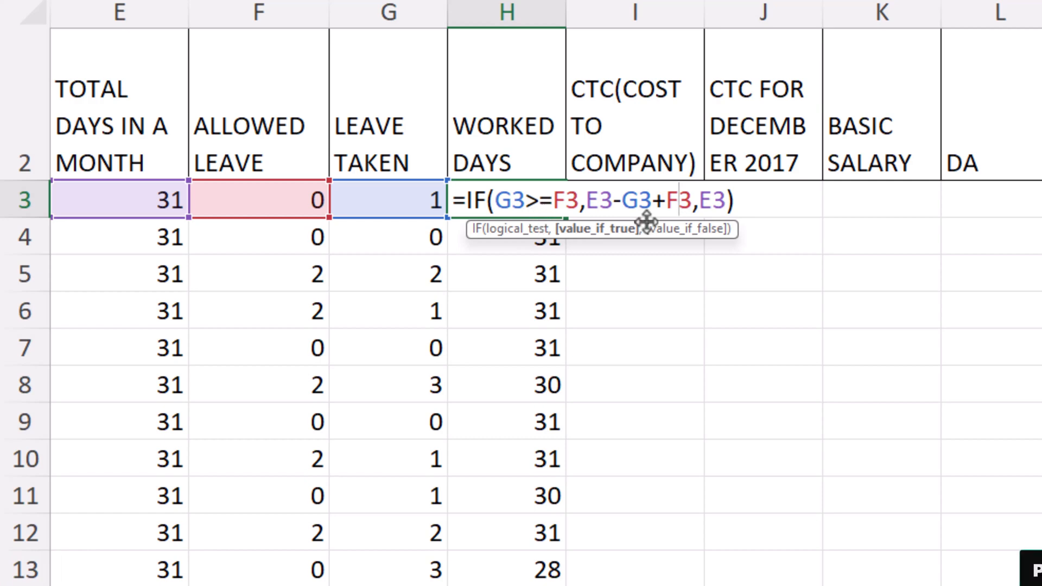
left_click(717, 207)
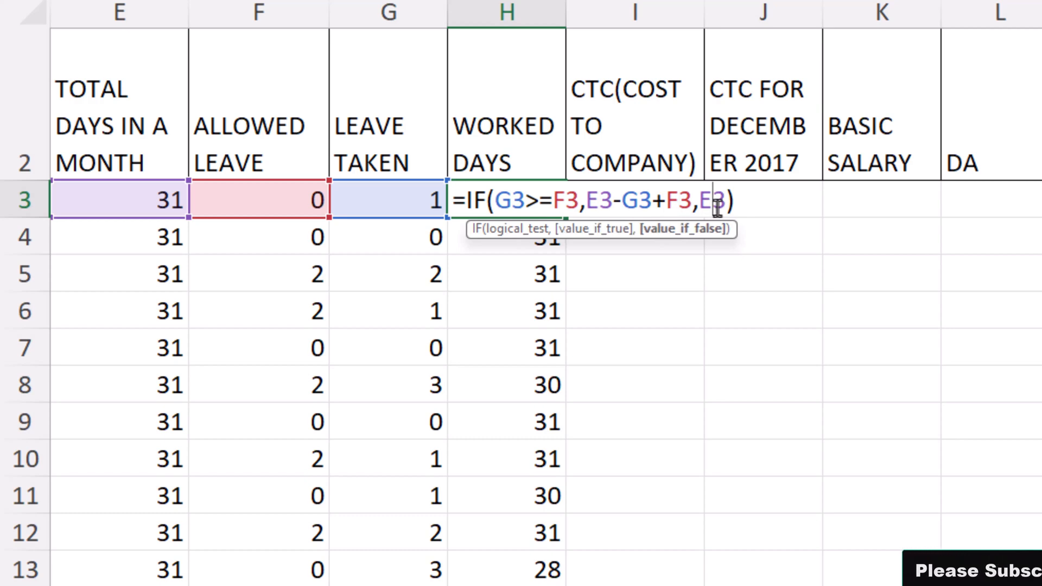
left_click(521, 201)
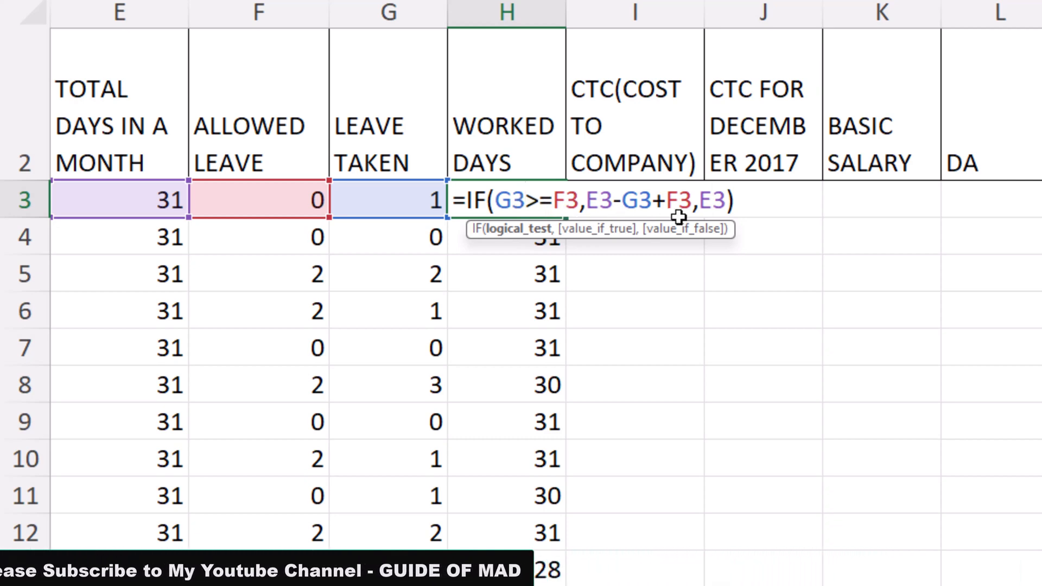
left_click(710, 204)
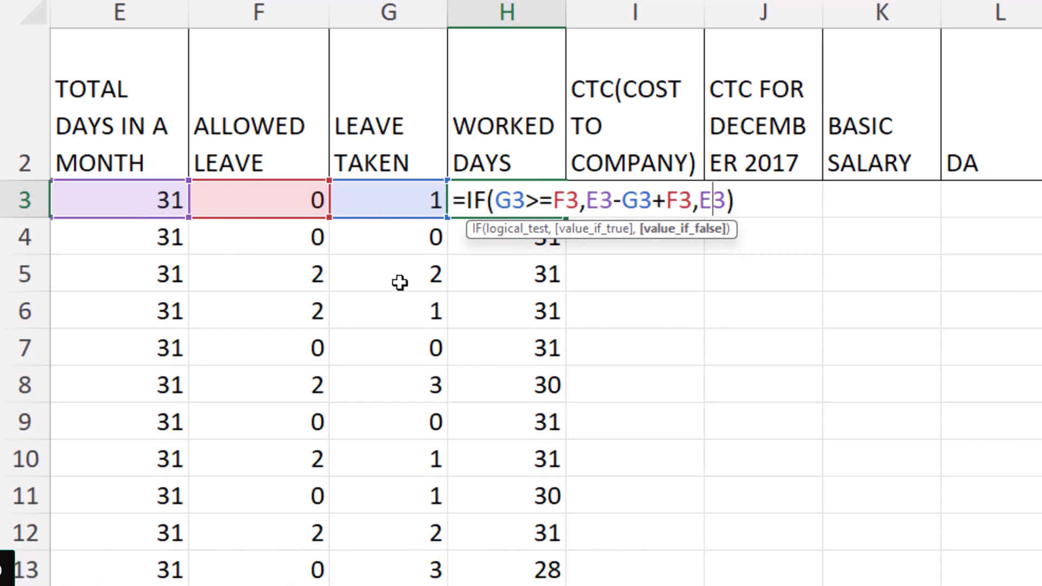
key("Return")
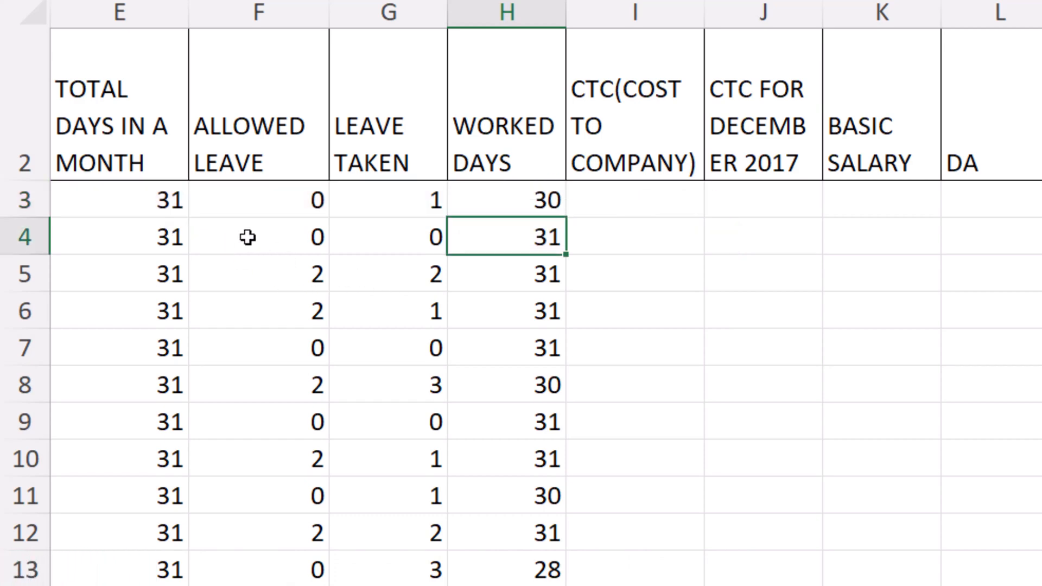
Check row 4's total days, leave taken, allowed leave and worked days against the logic of the H3 formula
left_click(129, 240)
left_click(414, 236)
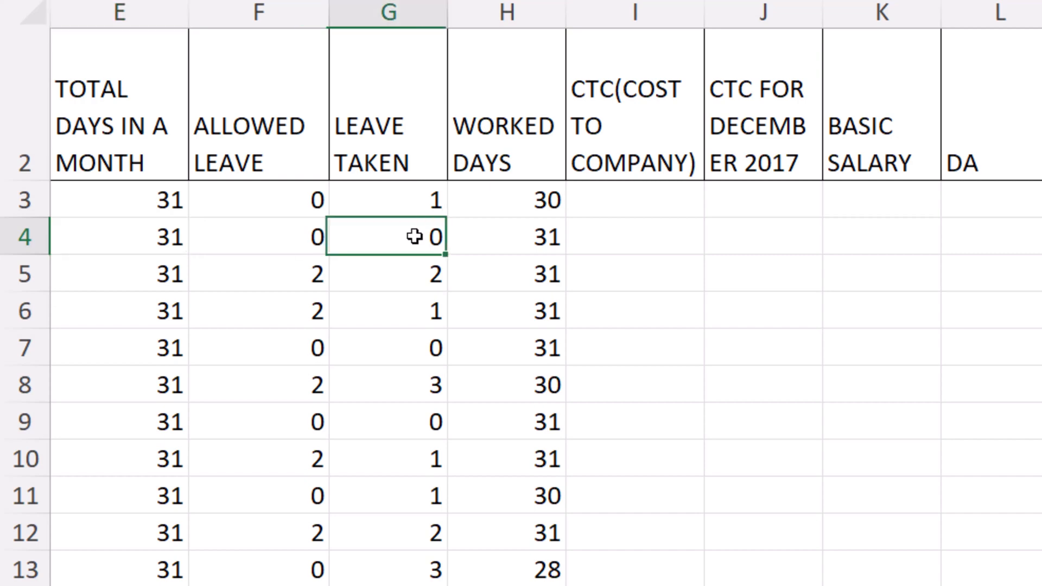
left_click(300, 238)
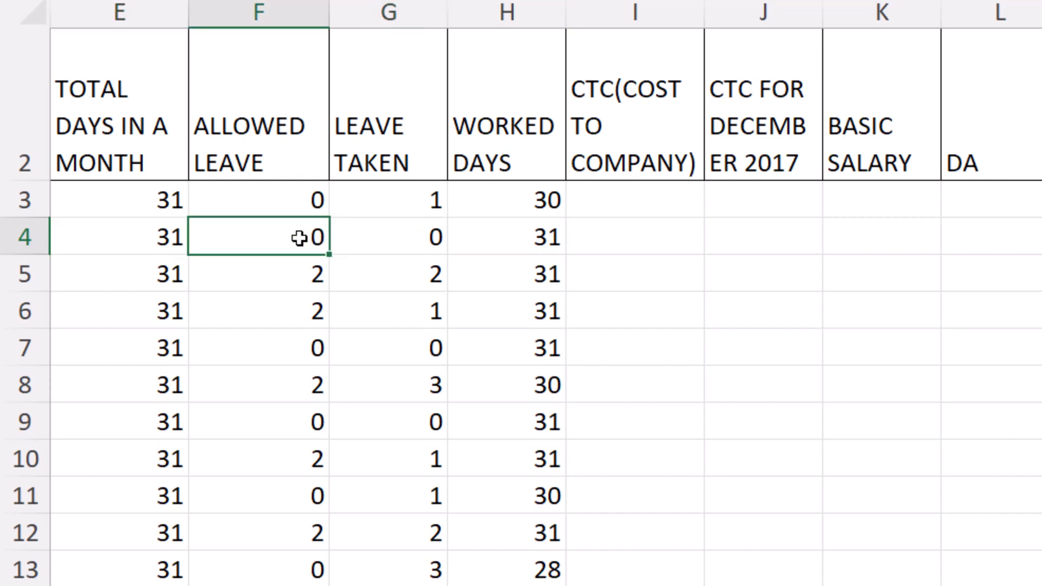
left_click(549, 251)
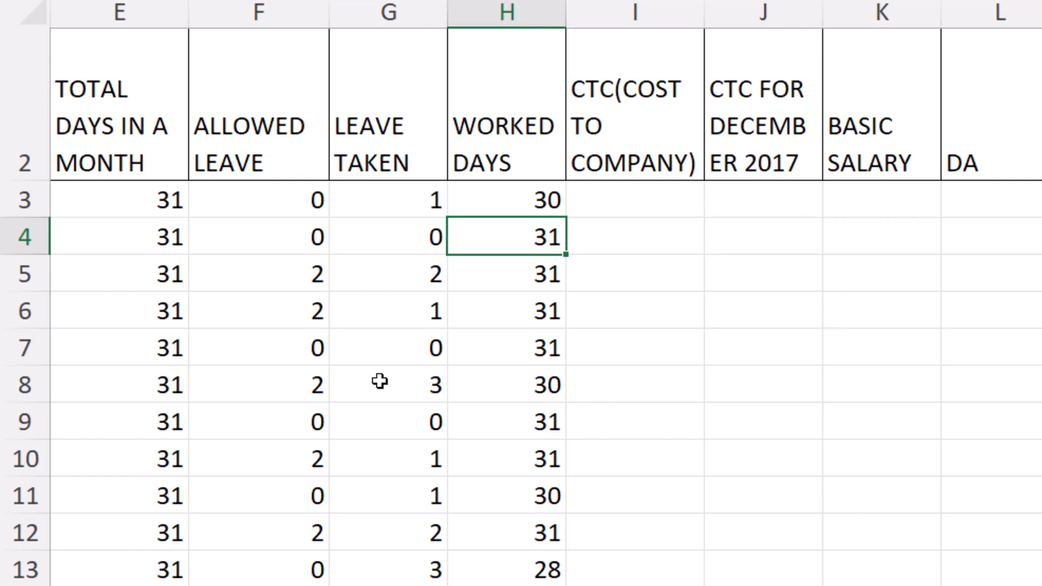
left_click(319, 471)
scroll(505, 421, "up", 1)
double_click(511, 422)
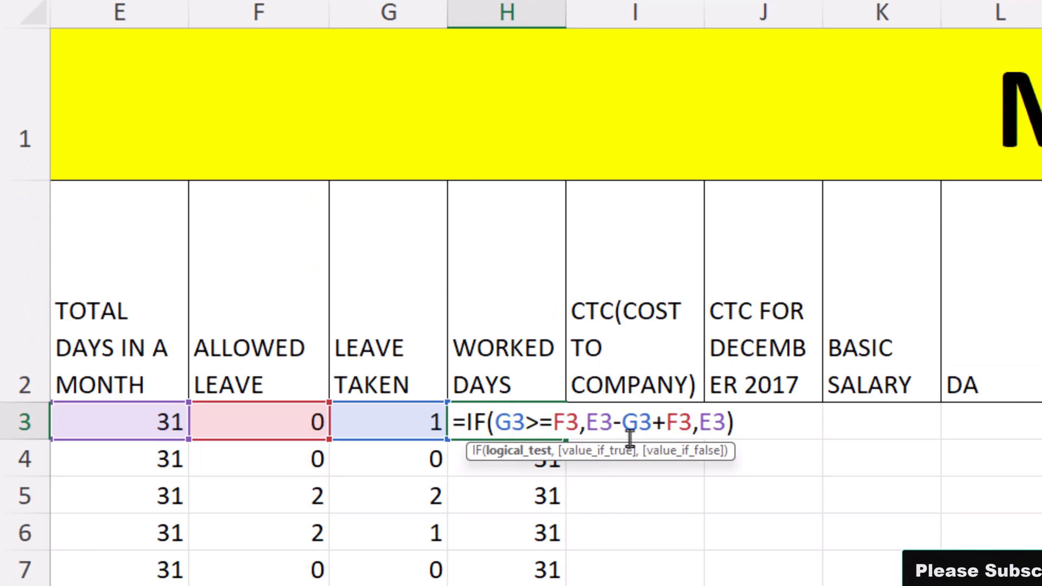
key("ctrl+Return")
Copy the CTC(COST TO COMPANY) values from the November 2024 sheet into the column starting at I3, and change J2's heading to CTC FOR JANUARY 2025
left_click(629, 425)
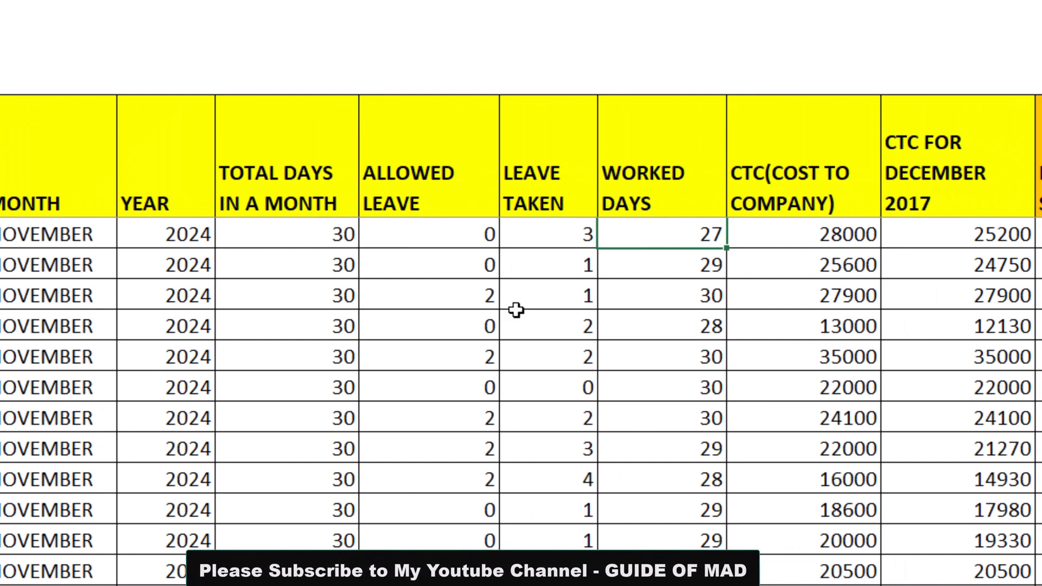
left_click(811, 243)
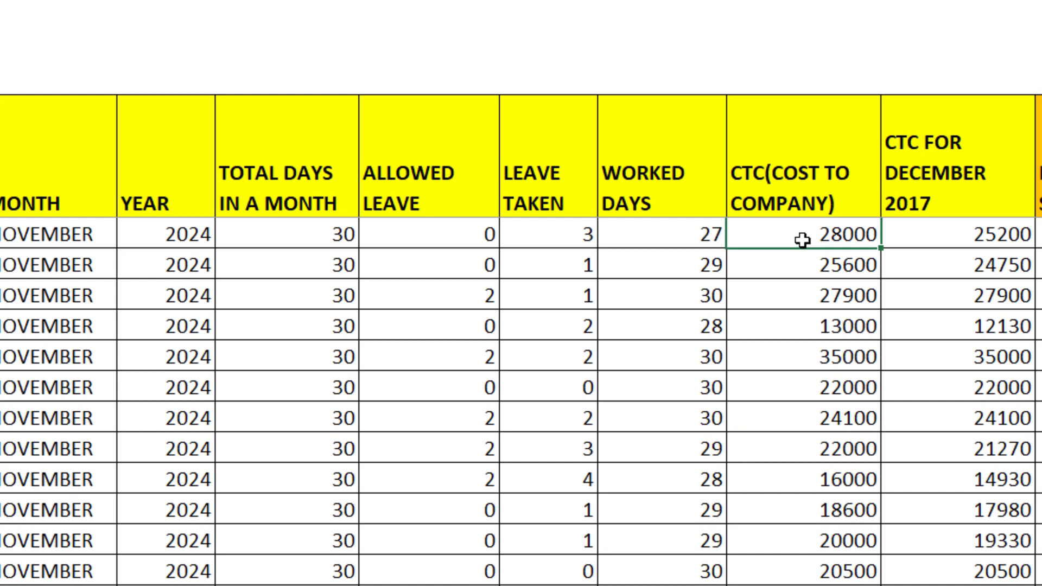
left_click(800, 266)
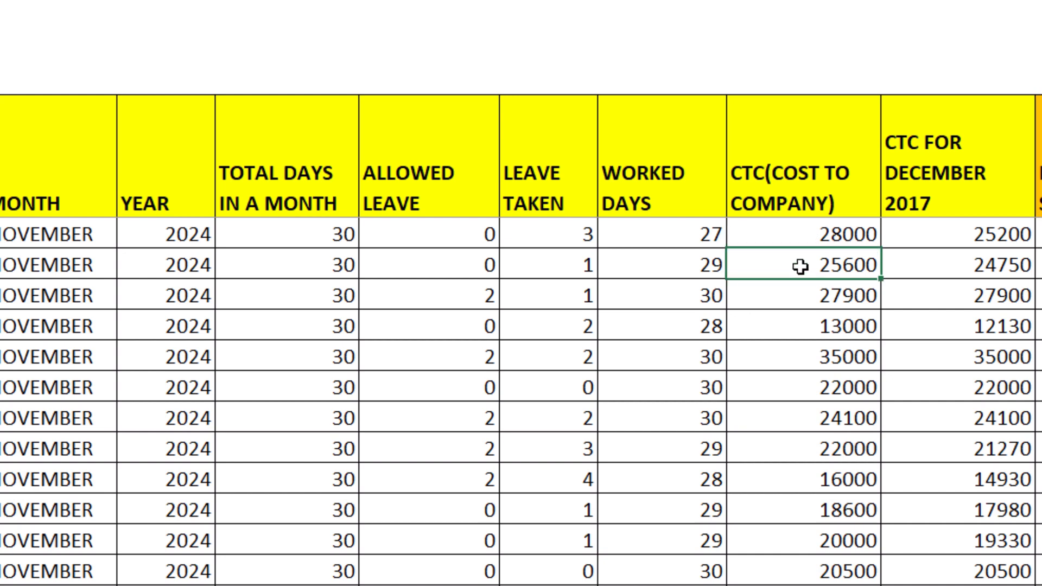
left_click(817, 307)
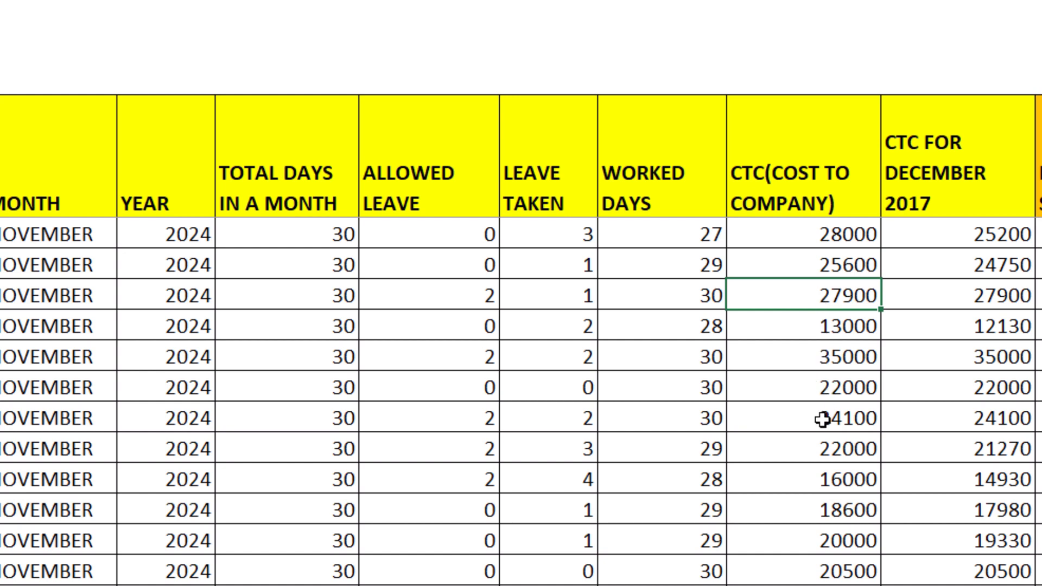
scroll(822, 419, "down", 2)
scroll(822, 420, "up", 5)
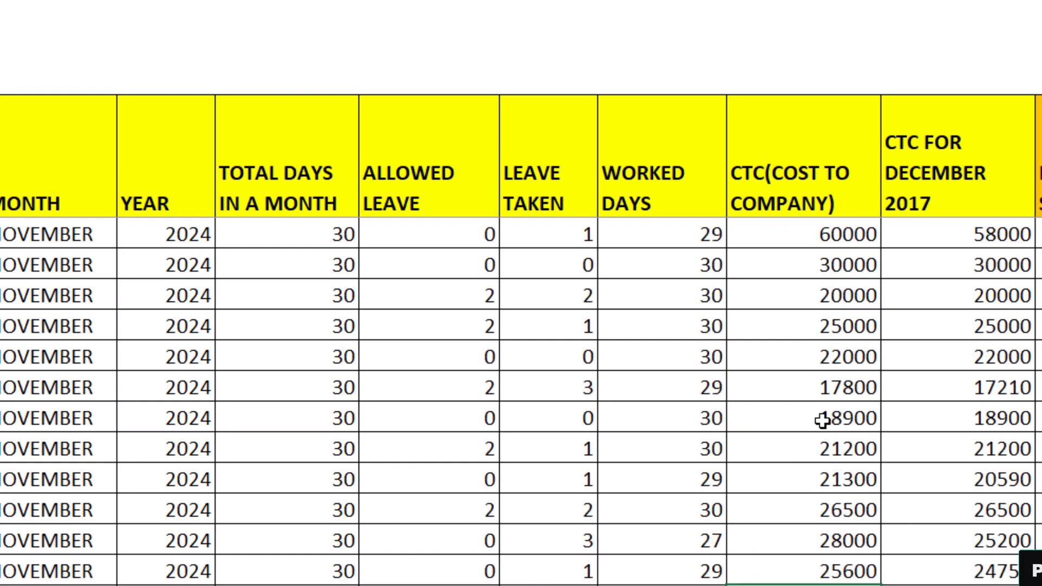
left_click(807, 237)
key("ctrl+shift+Down")
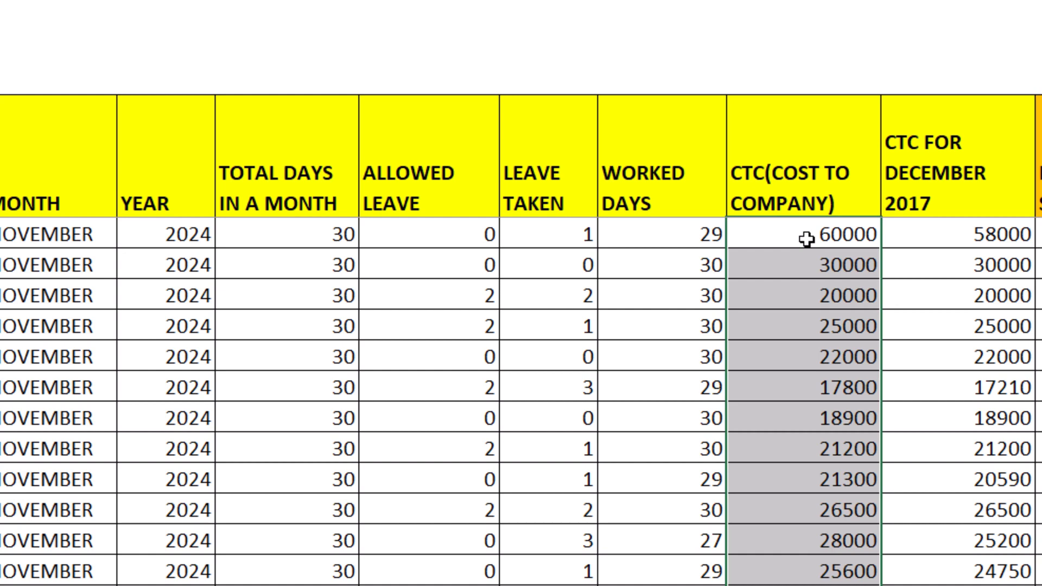
key("ctrl+c")
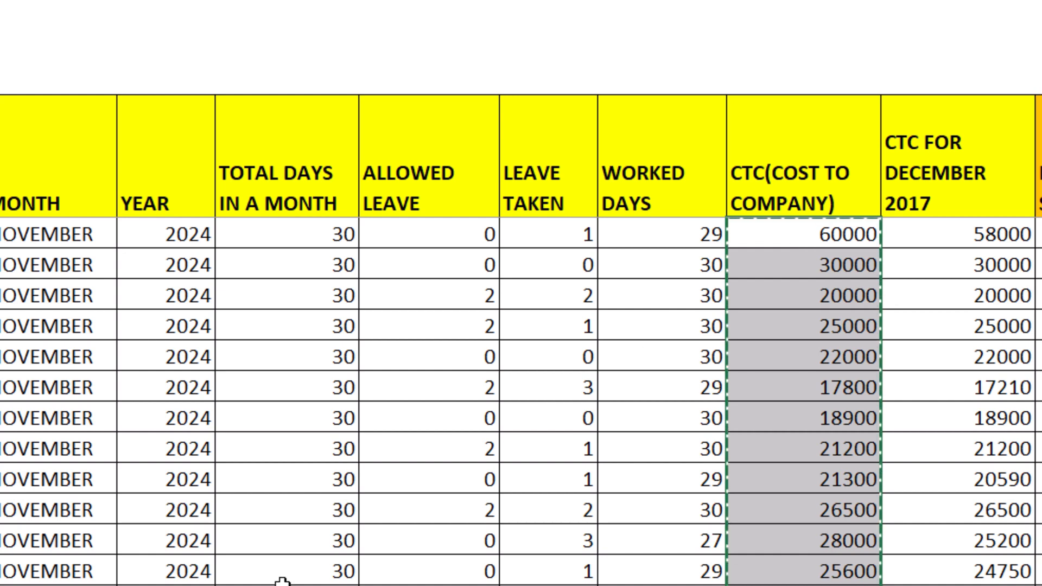
key("alt+Tab")
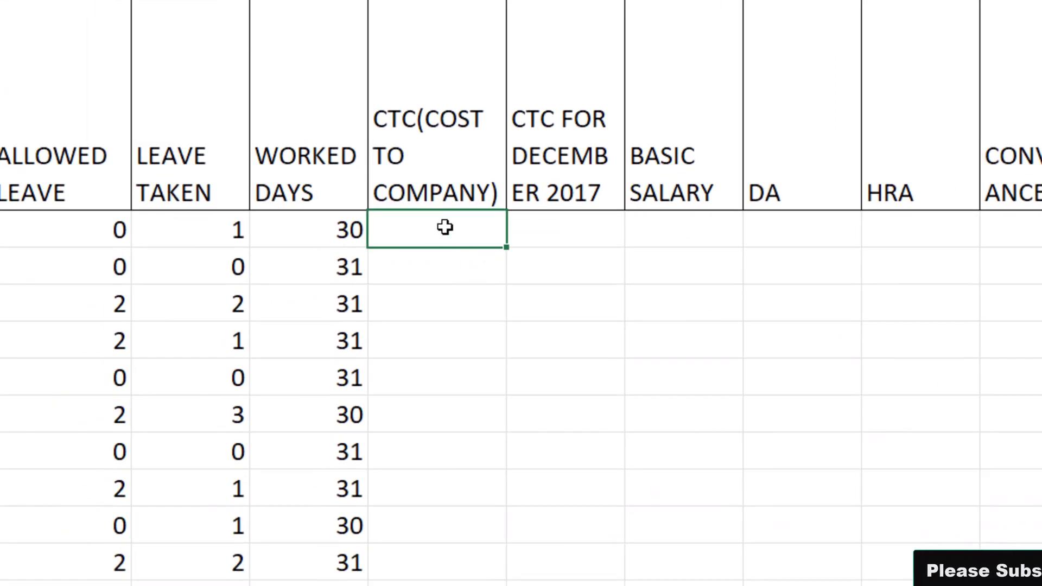
key("ctrl+v")
left_click(603, 220)
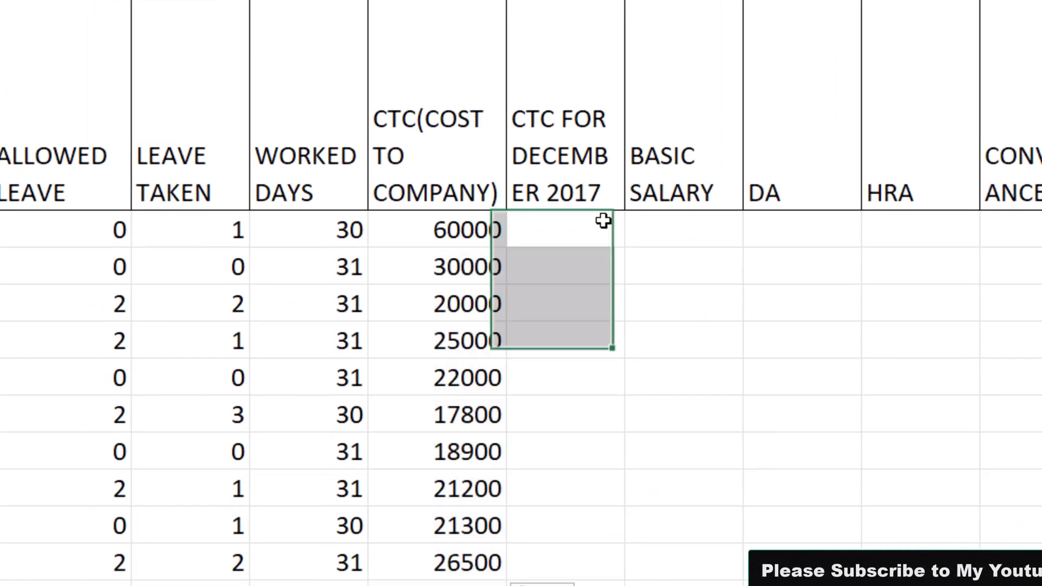
left_click(597, 224)
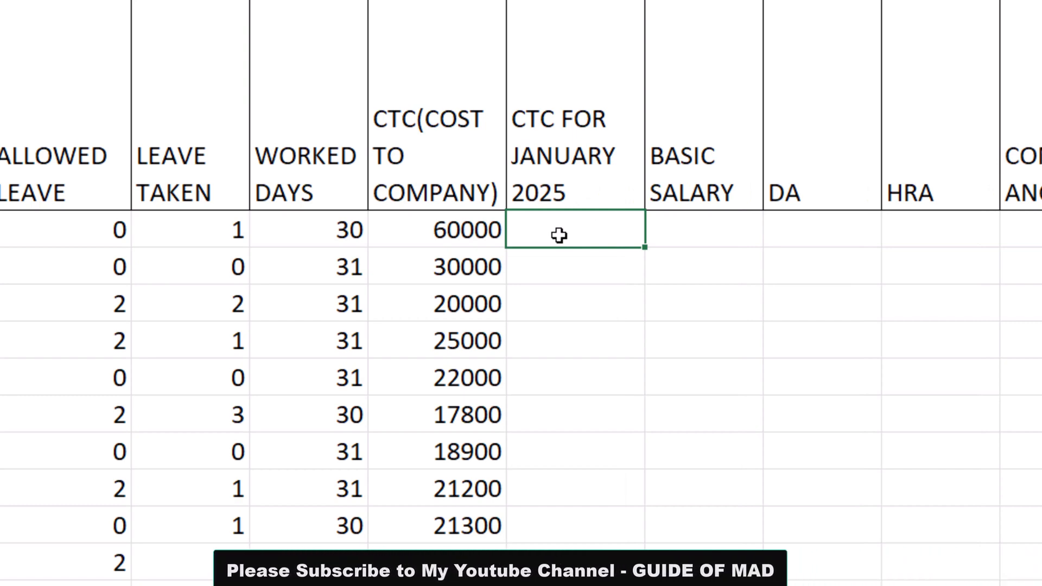
Examine how row 3's cost to company and worked days relate to the CTC FOR JANUARY 2025 column
left_click(439, 241)
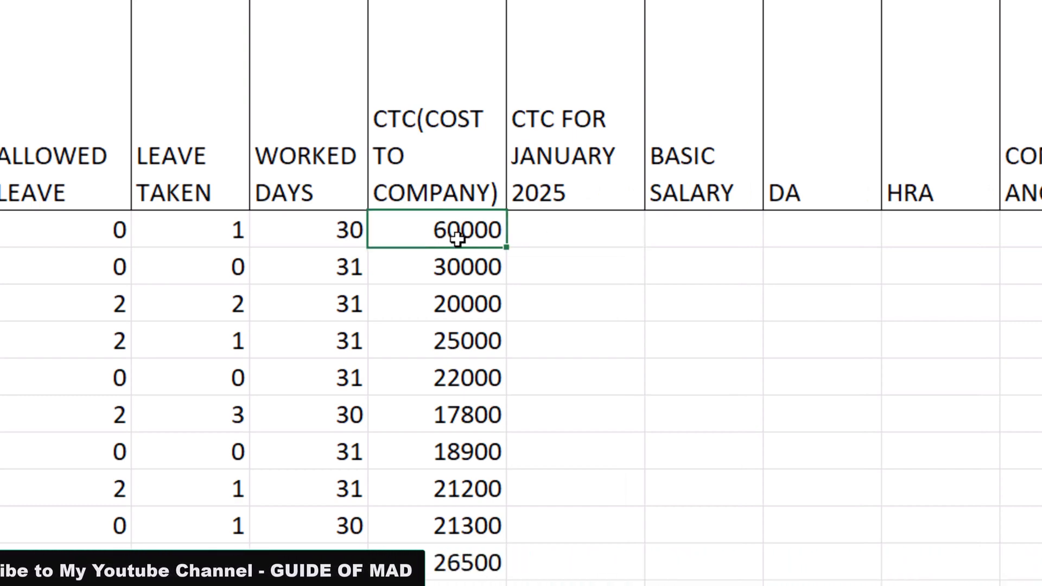
left_click(580, 230)
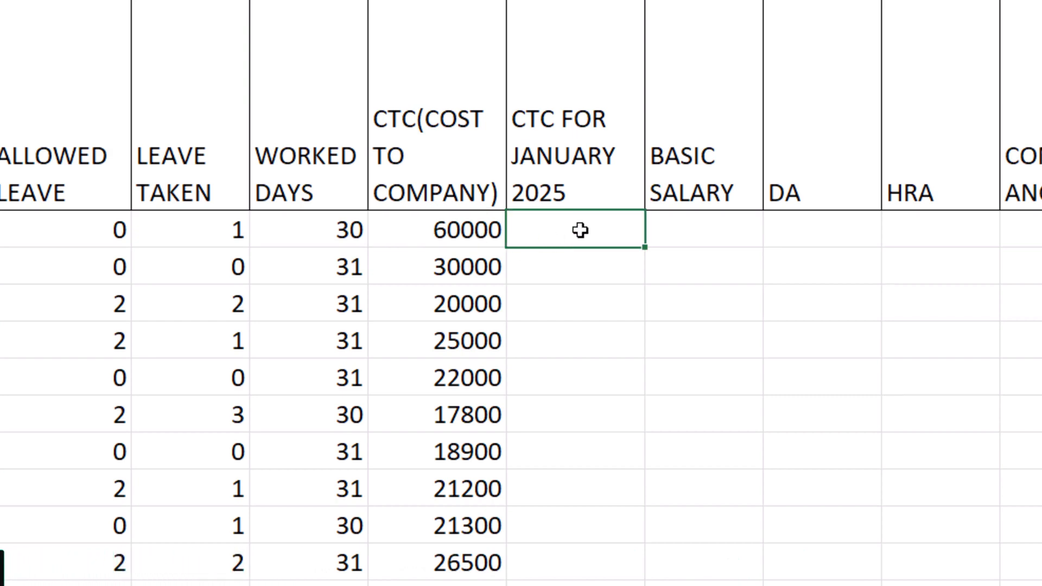
left_click(438, 240)
left_click(547, 242)
left_click(313, 240)
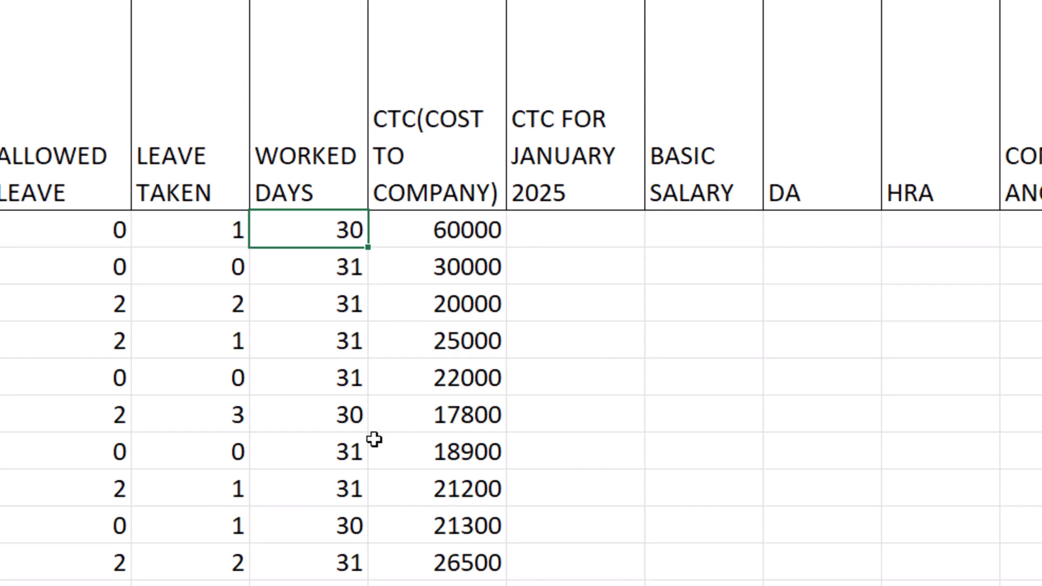
scroll(374, 440, "down", 2)
scroll(375, 439, "up", 2)
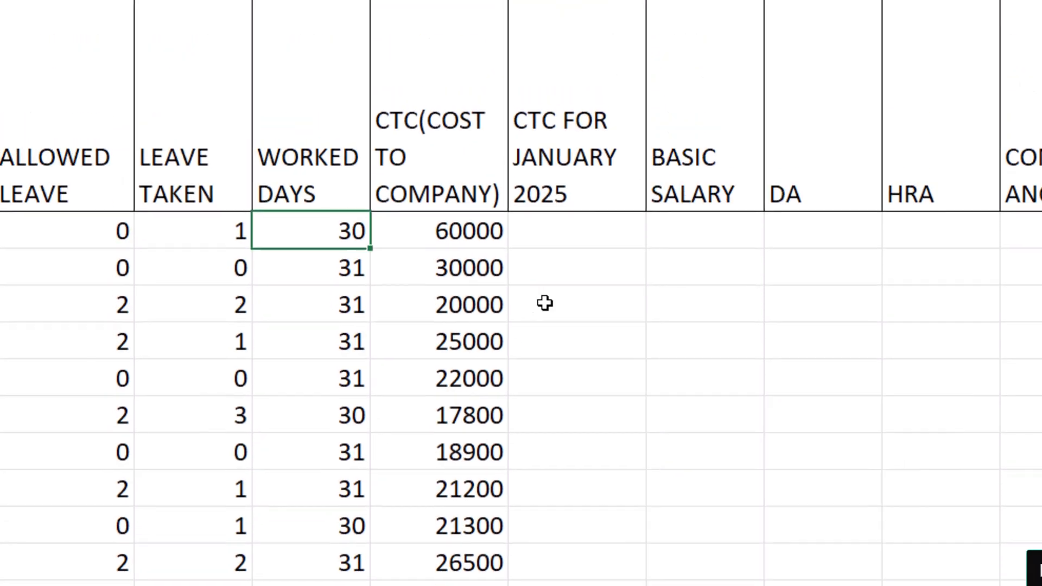
left_click(584, 224)
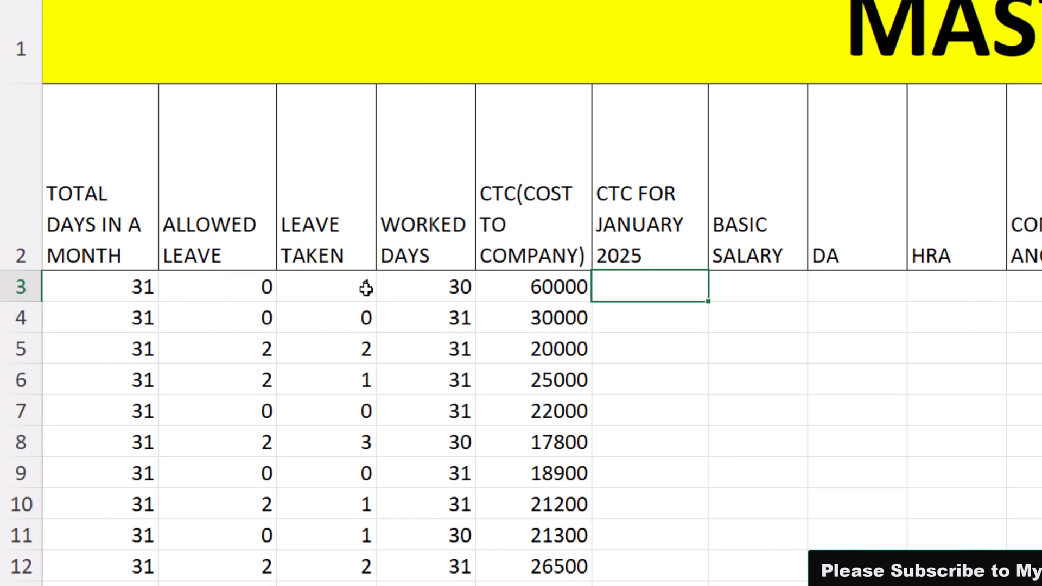
left_click(434, 292)
Enter a formula in J3 that divides the cost to company in I3 by the total days in E3
left_click(643, 286)
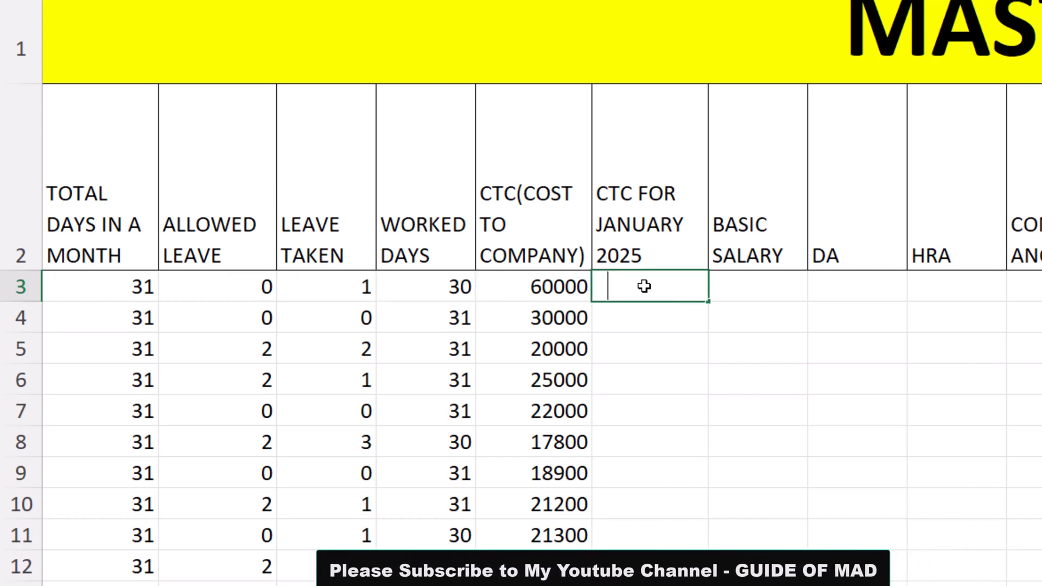
type("=")
key("Left")
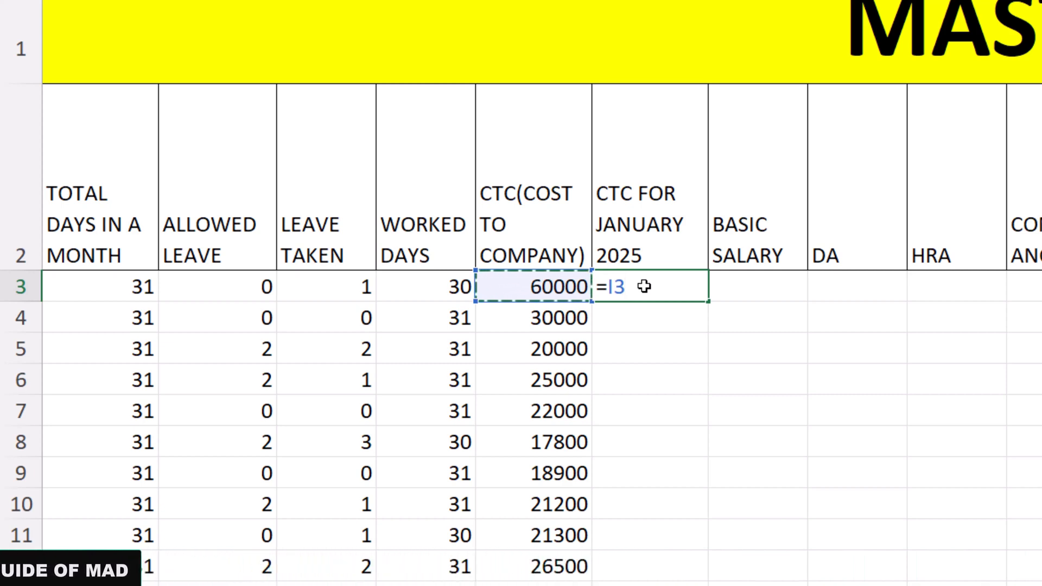
type("/")
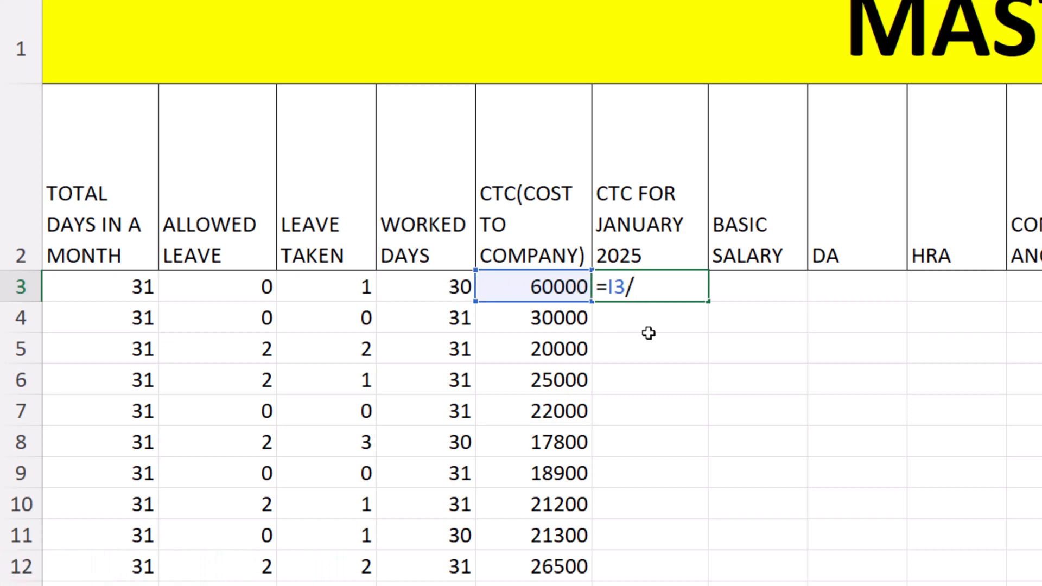
key("Left")
key("Left")
key("Left")
key("Left")
key("Left")
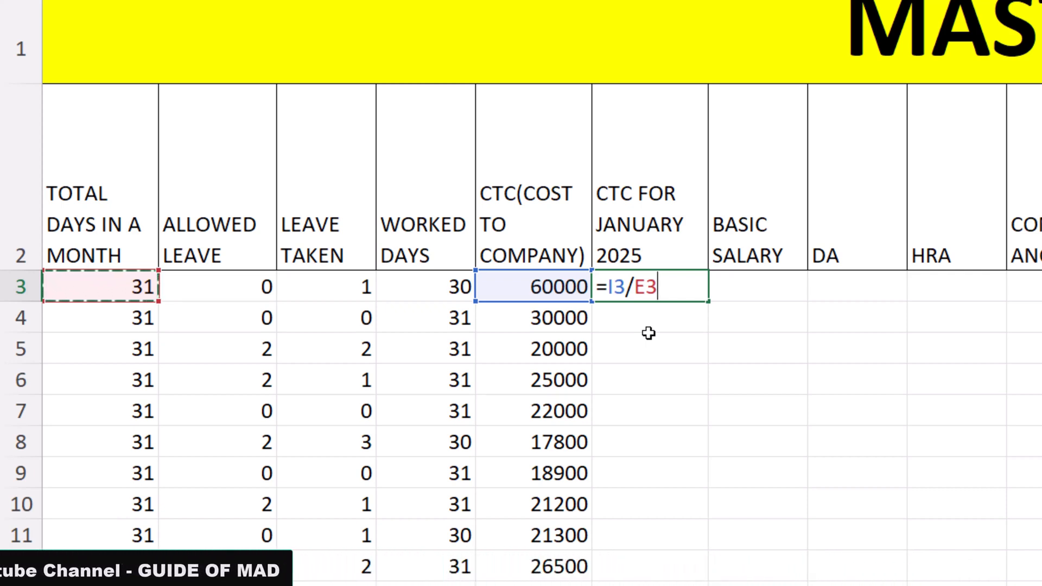
key("Return")
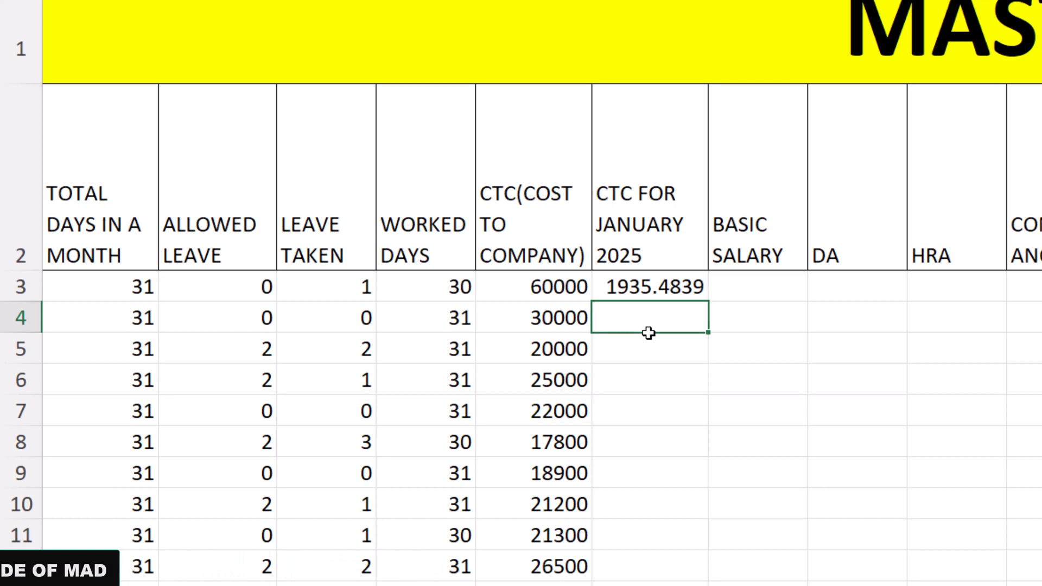
Extend J3's formula to =I3/E3*H3 and fill it down the CTC FOR JANUARY 2025 column
key("Up")
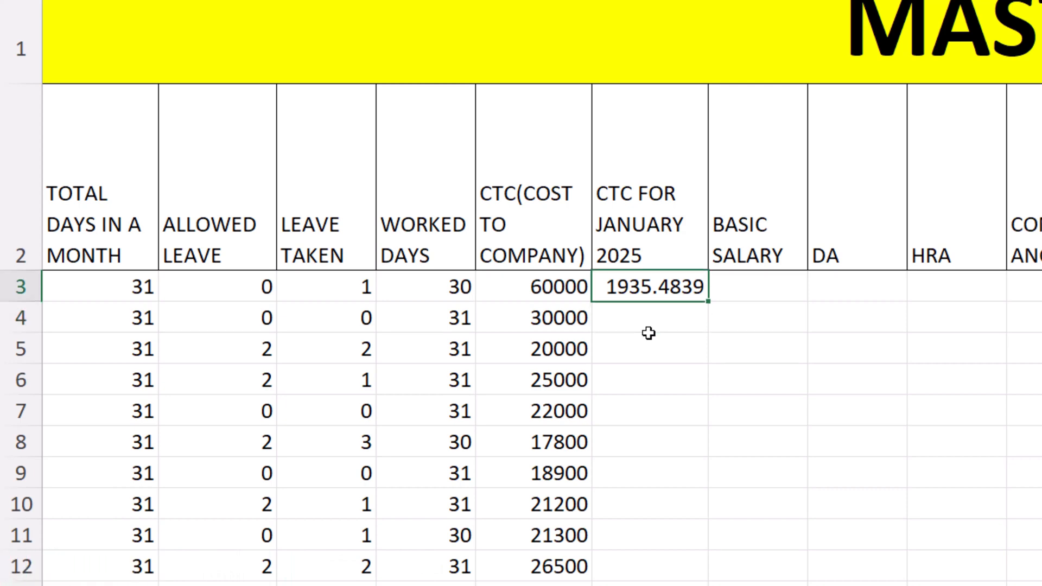
key("F2")
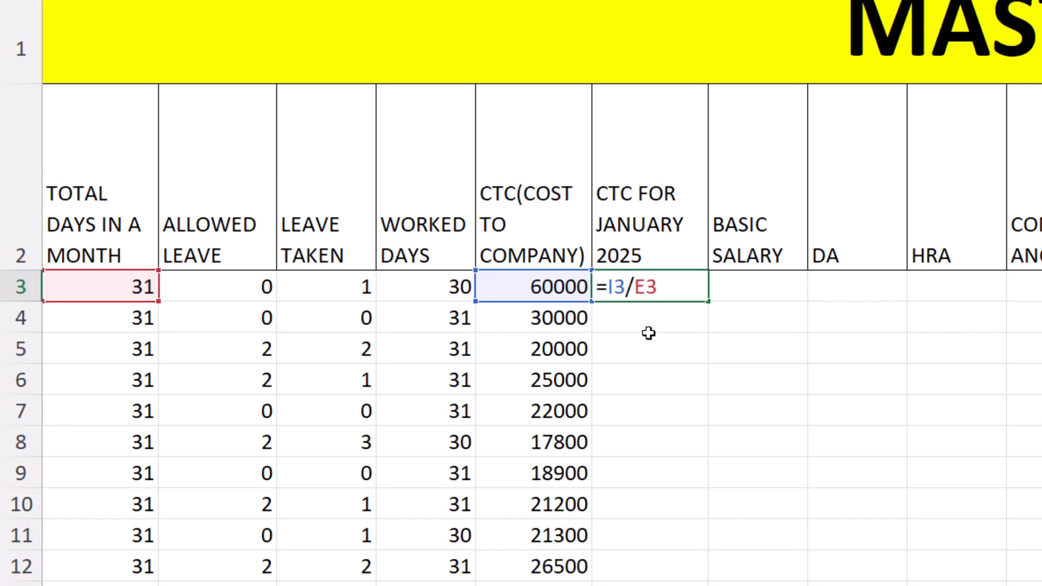
left_click(431, 290)
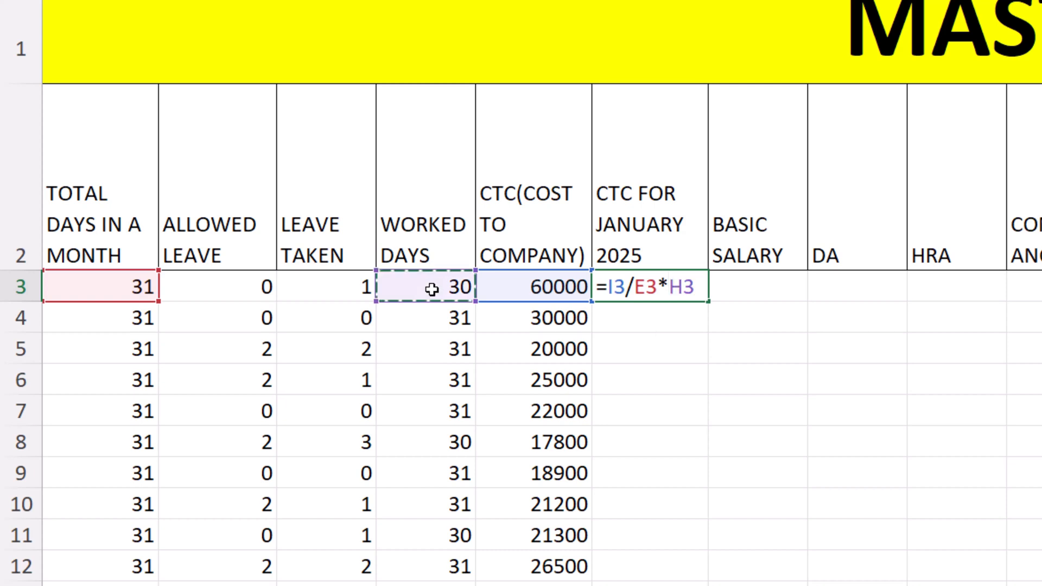
key("Return")
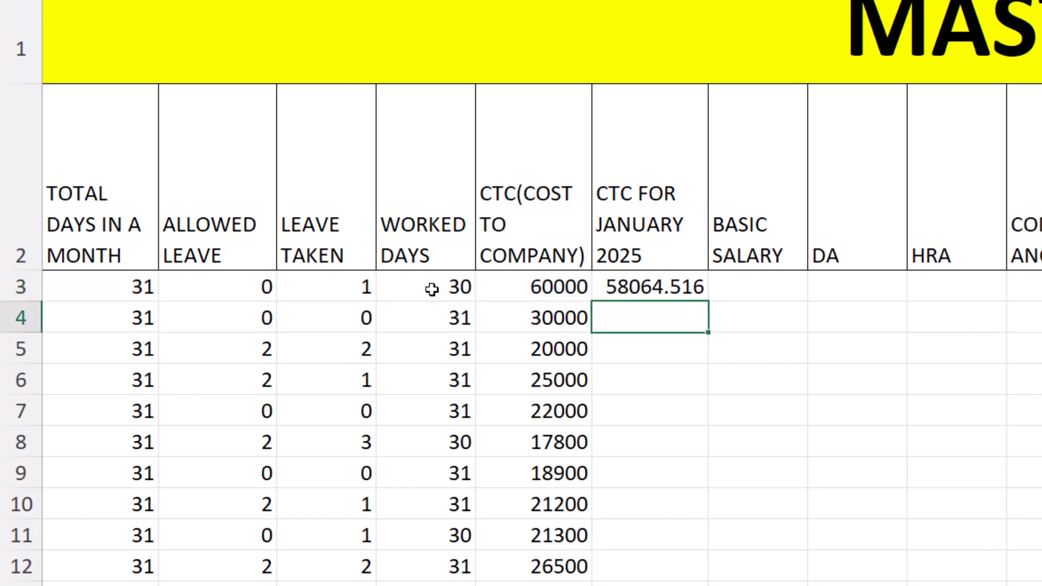
key("Up")
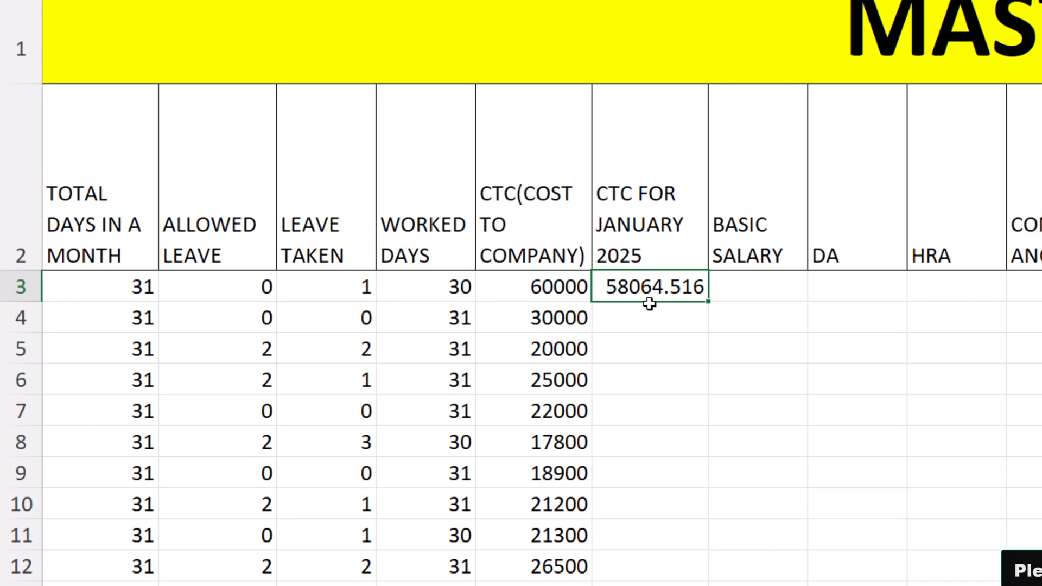
double_click(708, 302)
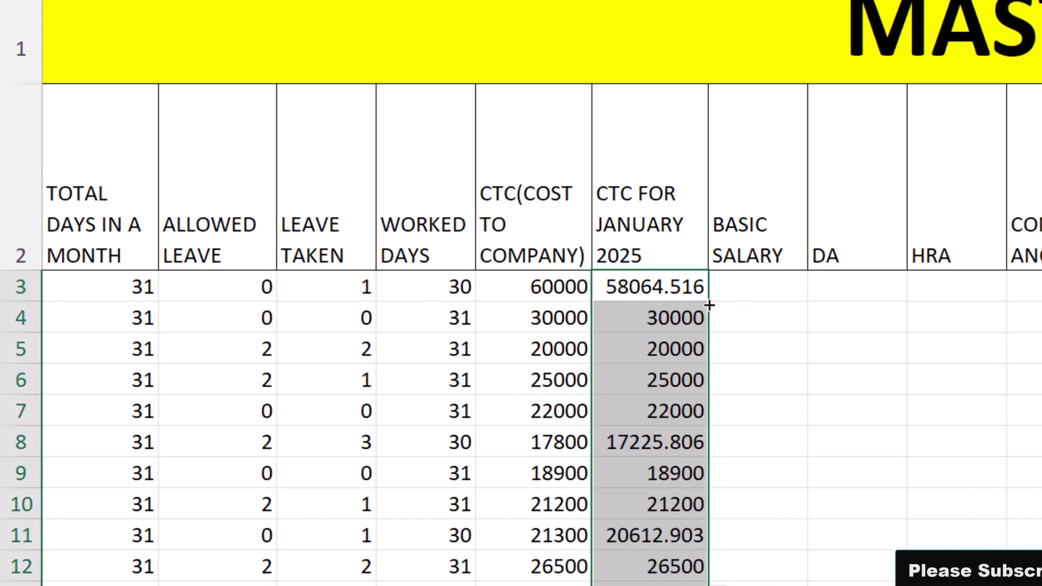
Wrap J3's formula in ROUND with 0 digits, =ROUND(I3/E3*H3,0), and refill the CTC FOR JANUARY 2025 column
double_click(634, 297)
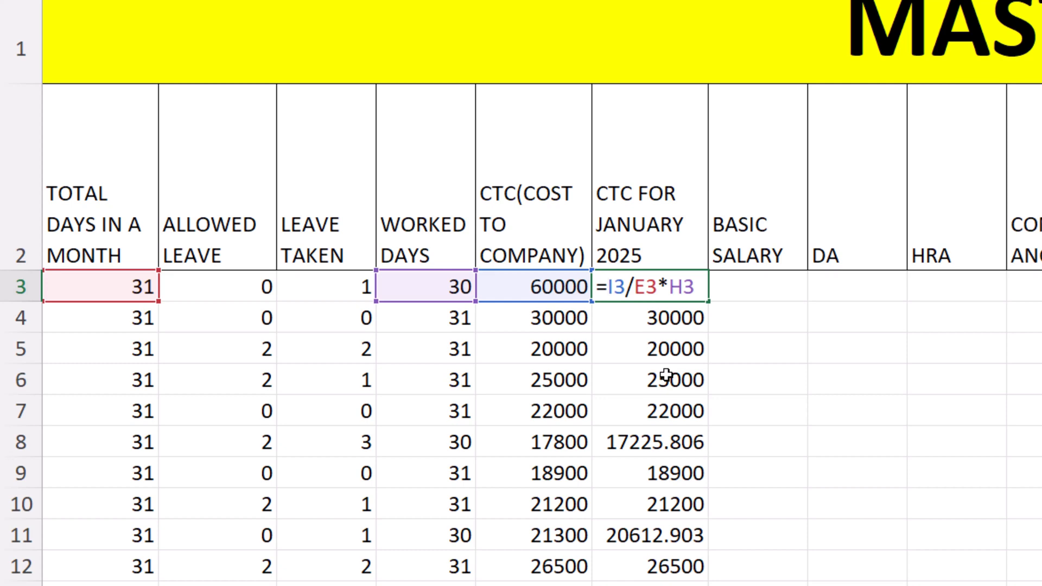
type("ROUND(")
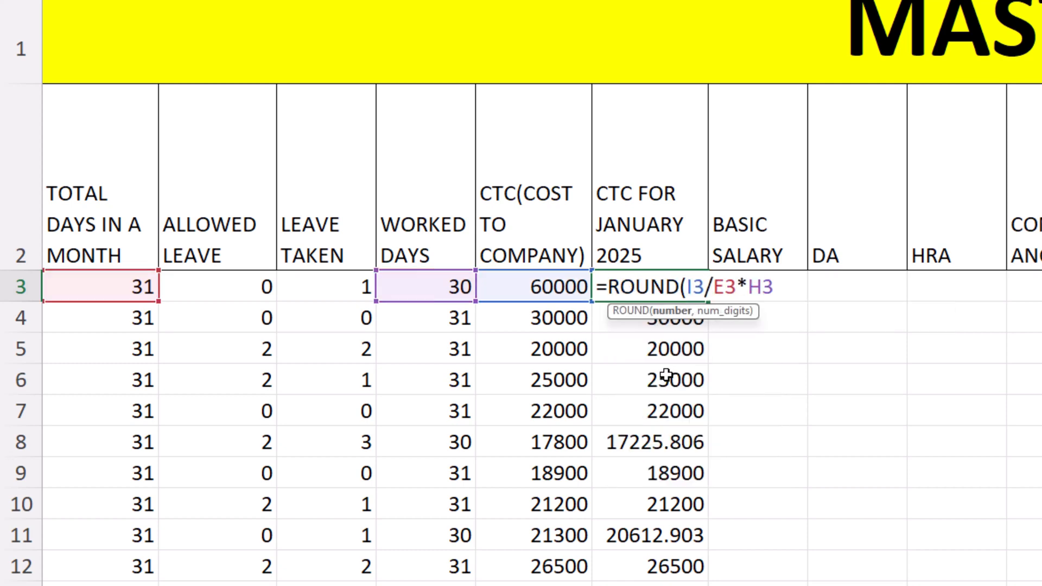
left_click(666, 314)
left_click(783, 291)
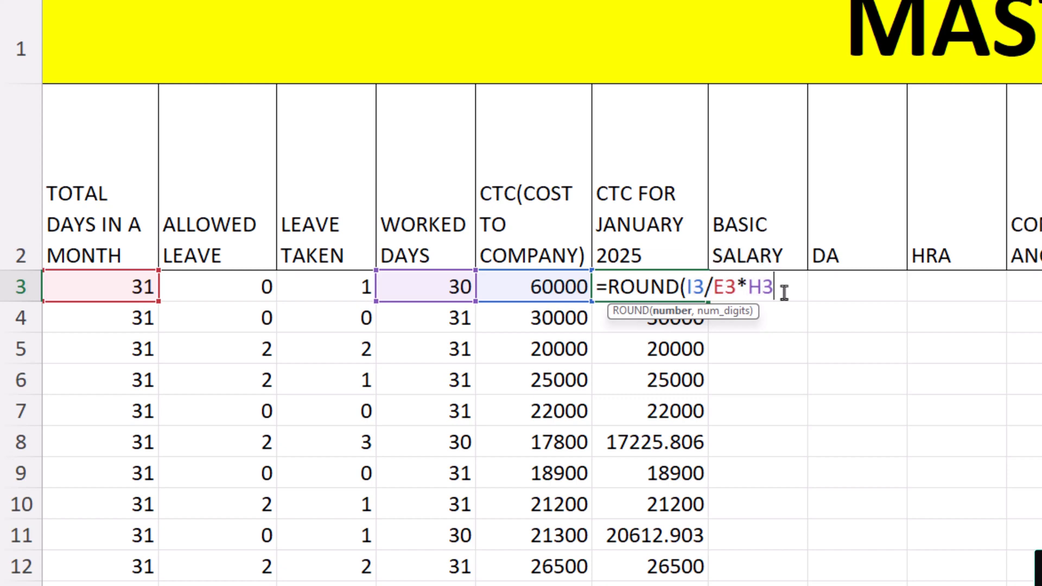
type(",")
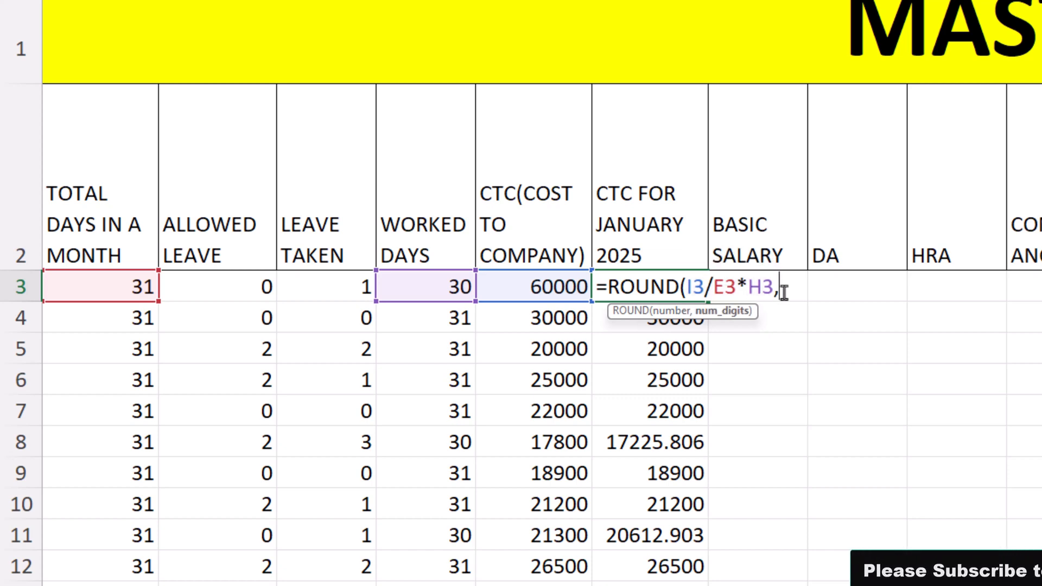
type("0")
key("Return")
key("Up")
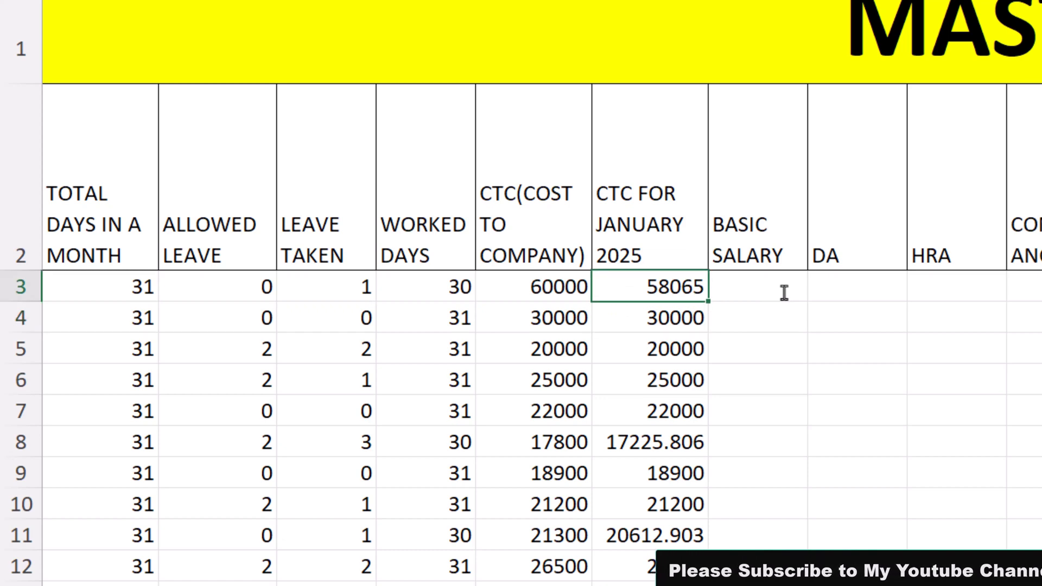
double_click(709, 302)
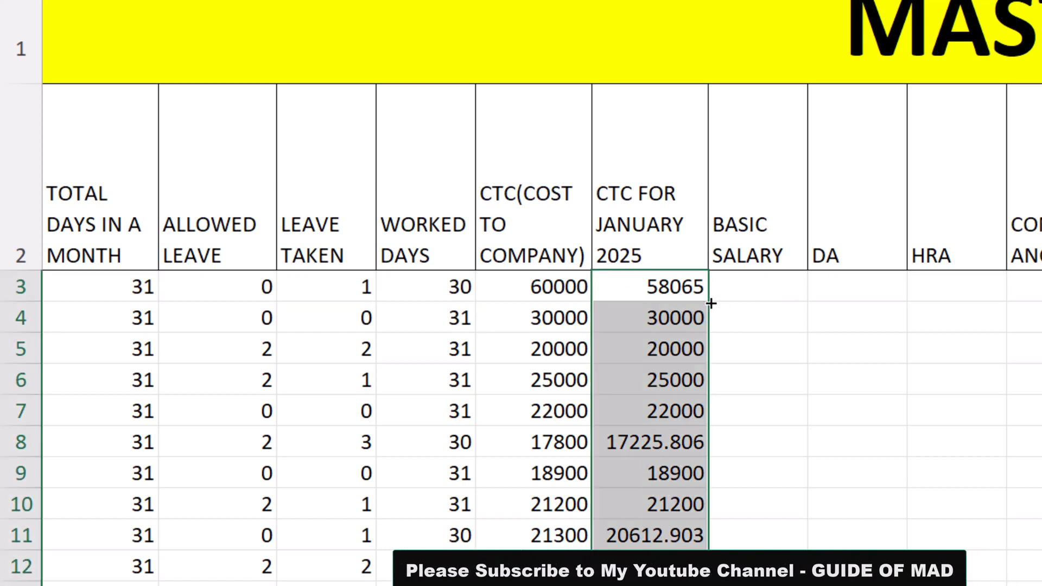
Compare the rounded CTC FOR JANUARY 2025 values with the cost to company in rows such as 21, 14 and 3
scroll(675, 386, "down", 3)
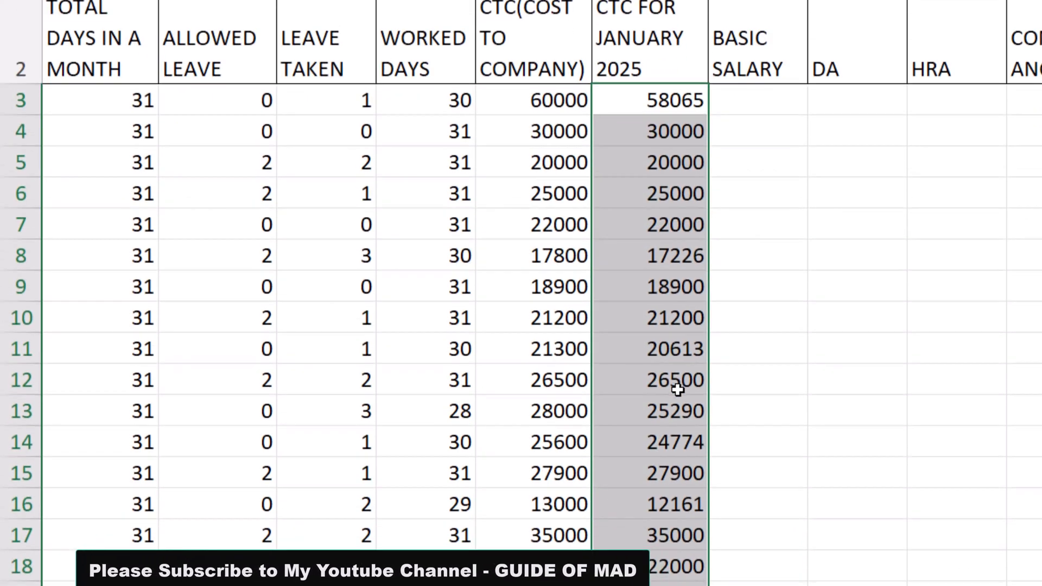
scroll(677, 389, "down", 4)
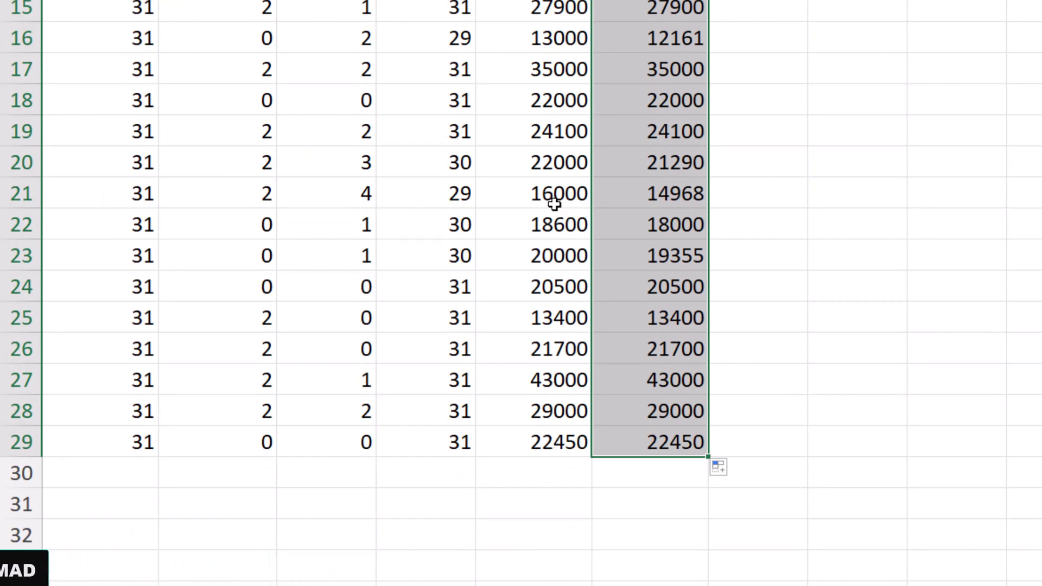
left_click(552, 196)
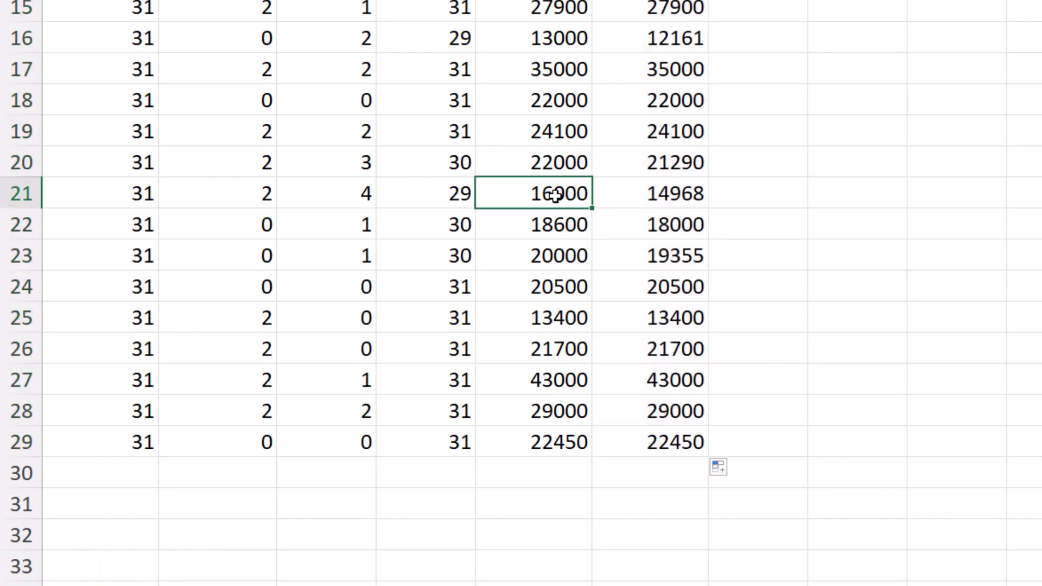
left_click(654, 196)
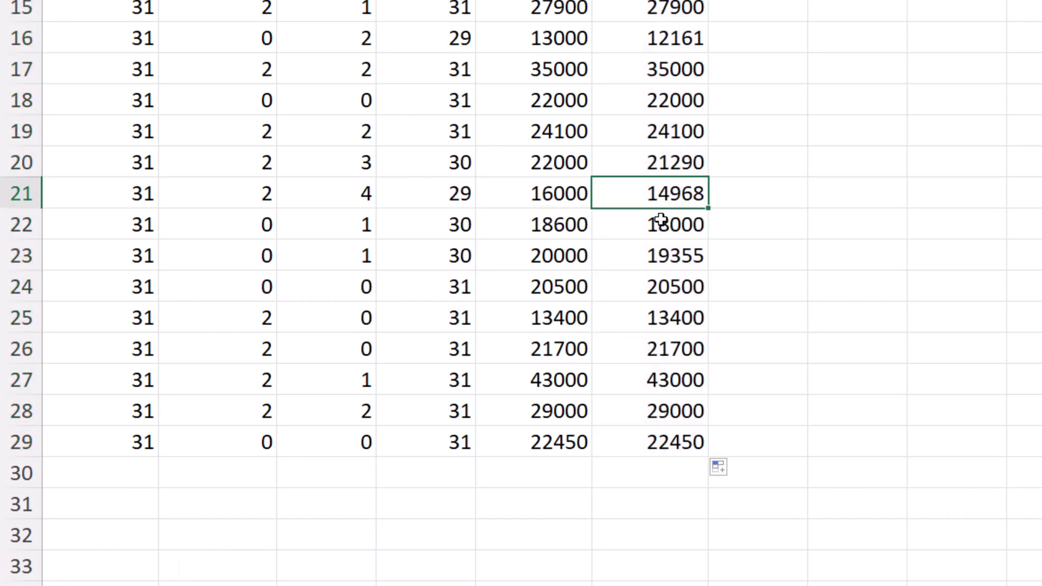
scroll(660, 218, "up", 2)
left_click(570, 165)
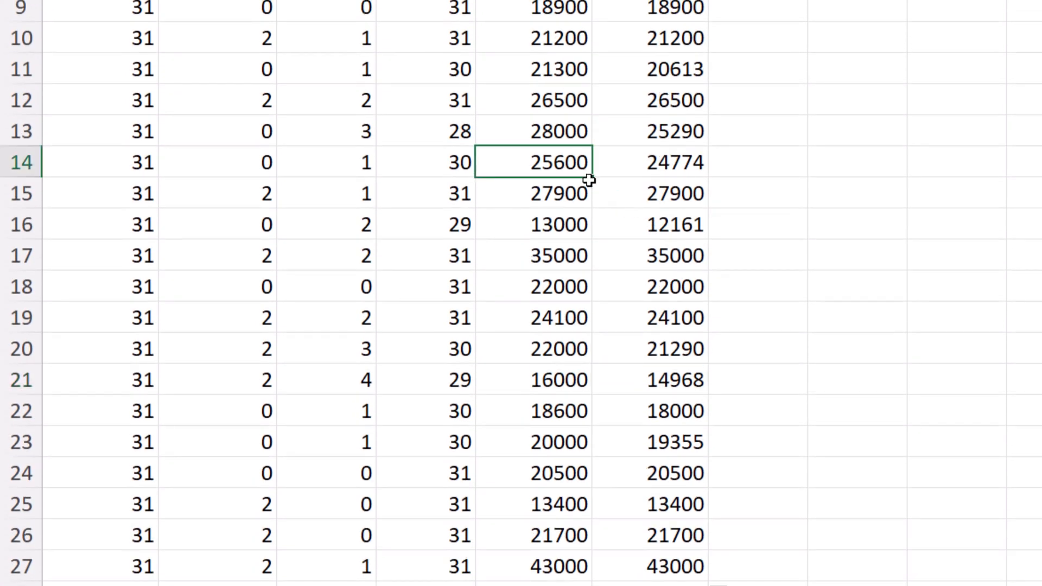
left_click(671, 166)
scroll(651, 179, "up", 2)
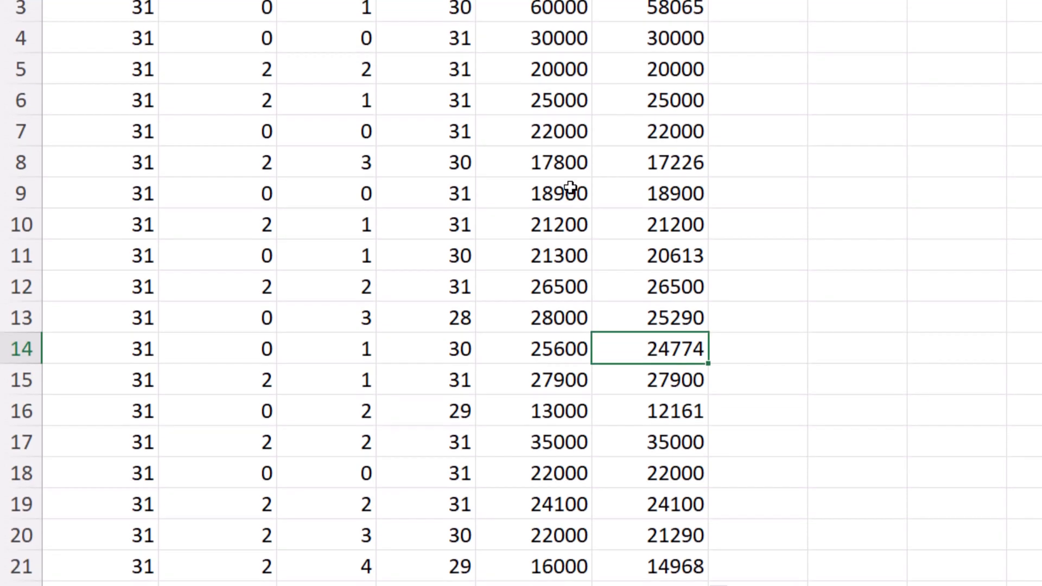
scroll(607, 180, "up", 1)
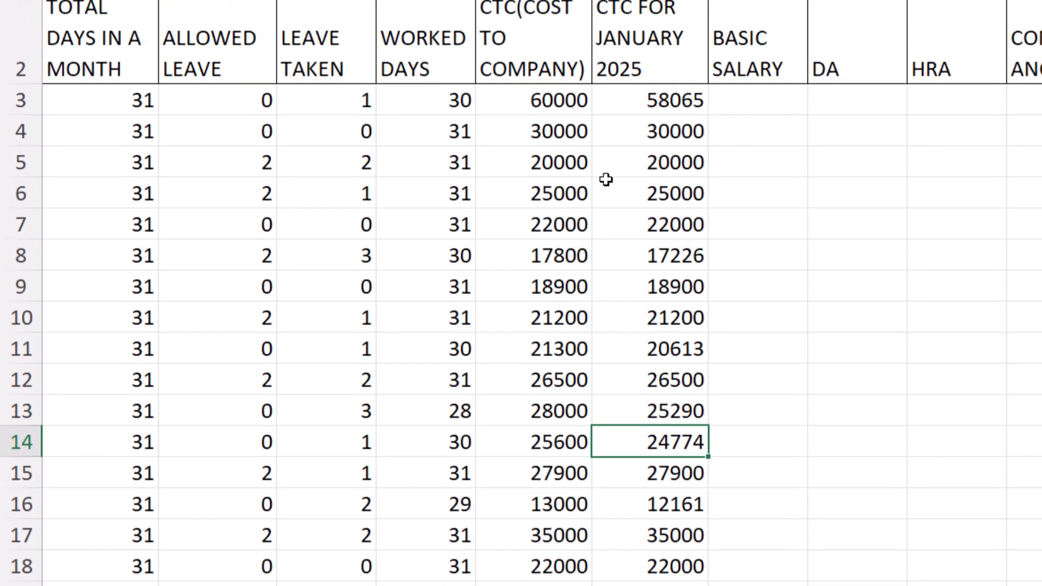
scroll(606, 180, "up", 1)
left_click(599, 195)
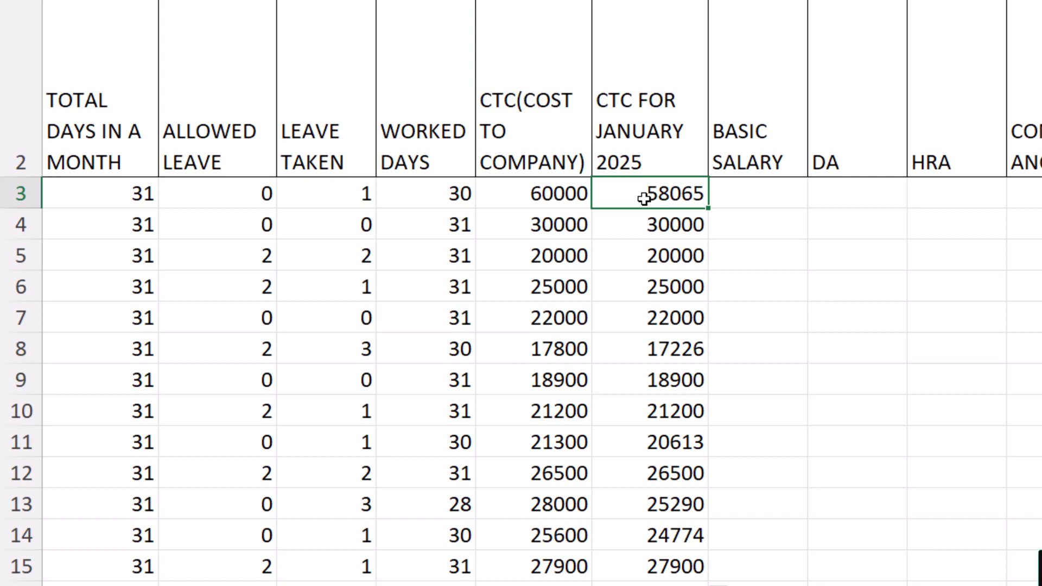
scroll(643, 199, "up", 1)
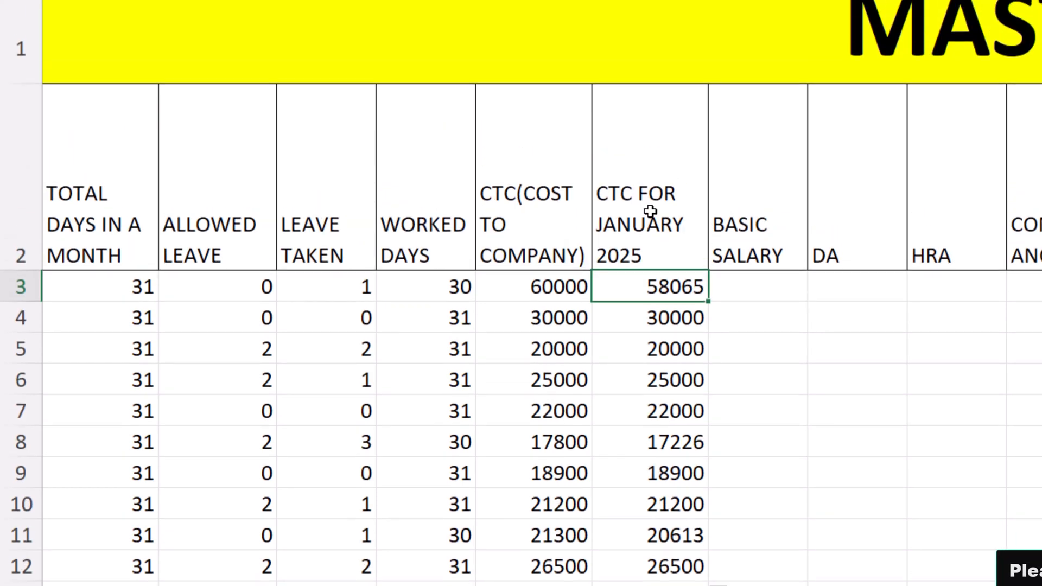
scroll(650, 211, "down", 1)
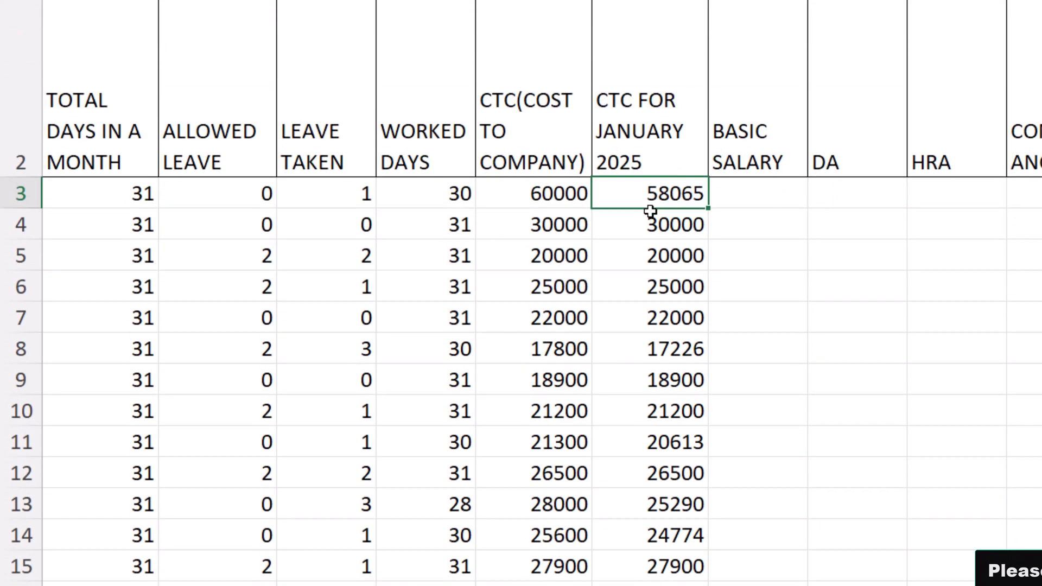
left_click(741, 195)
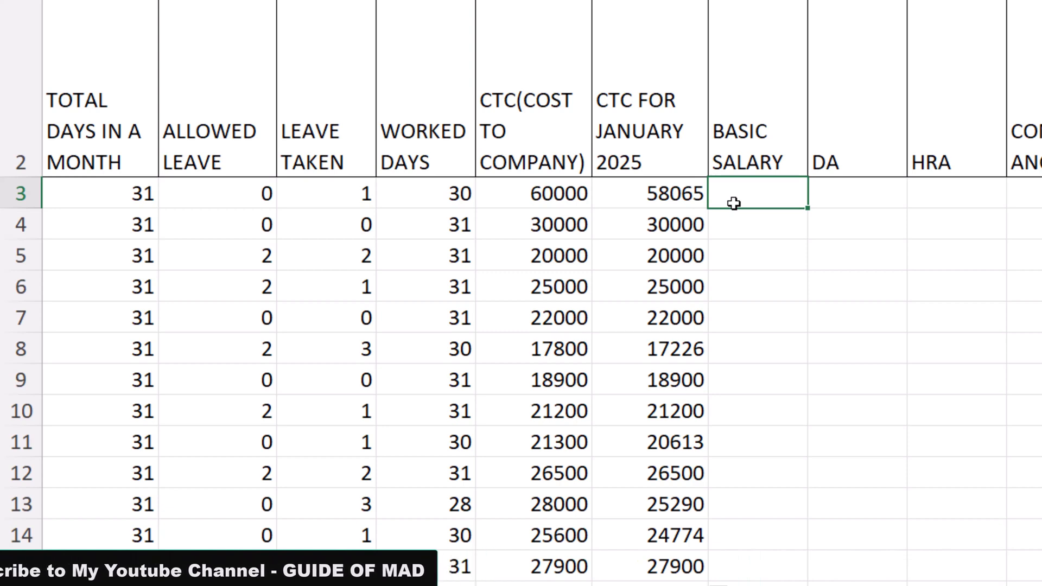
key("Left")
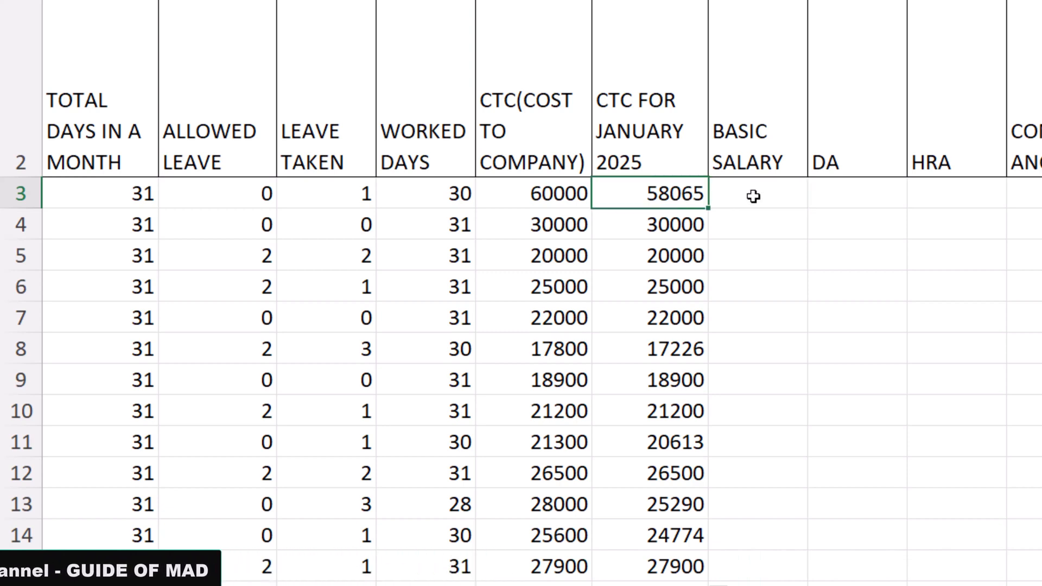
left_click(753, 197)
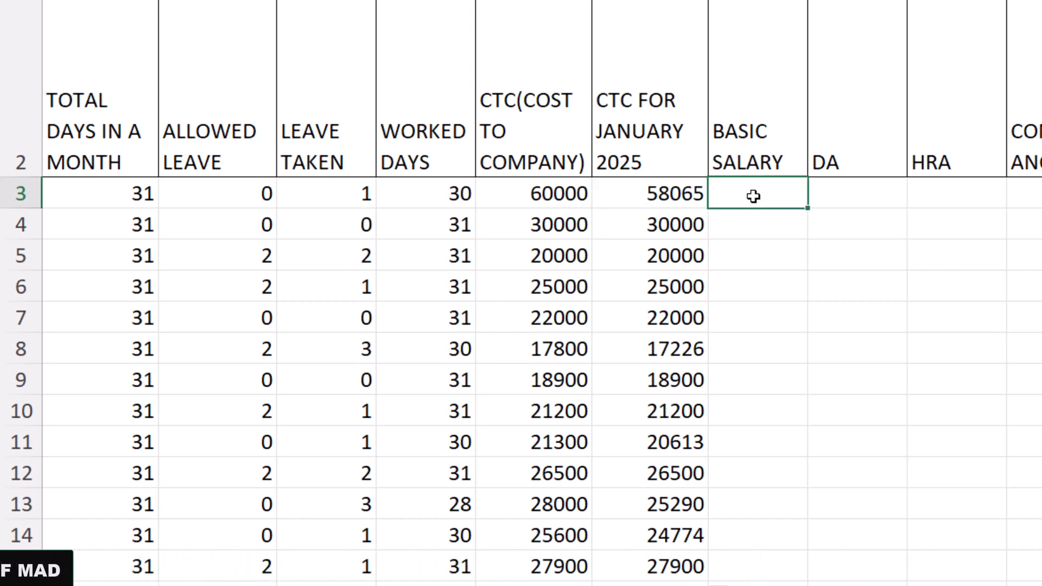
left_click(857, 204)
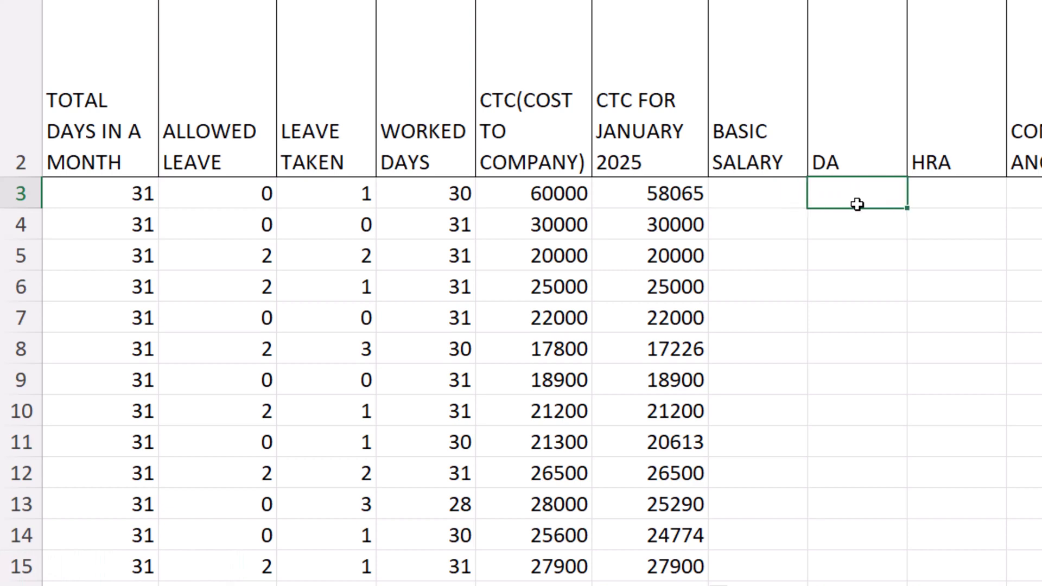
left_click(939, 198)
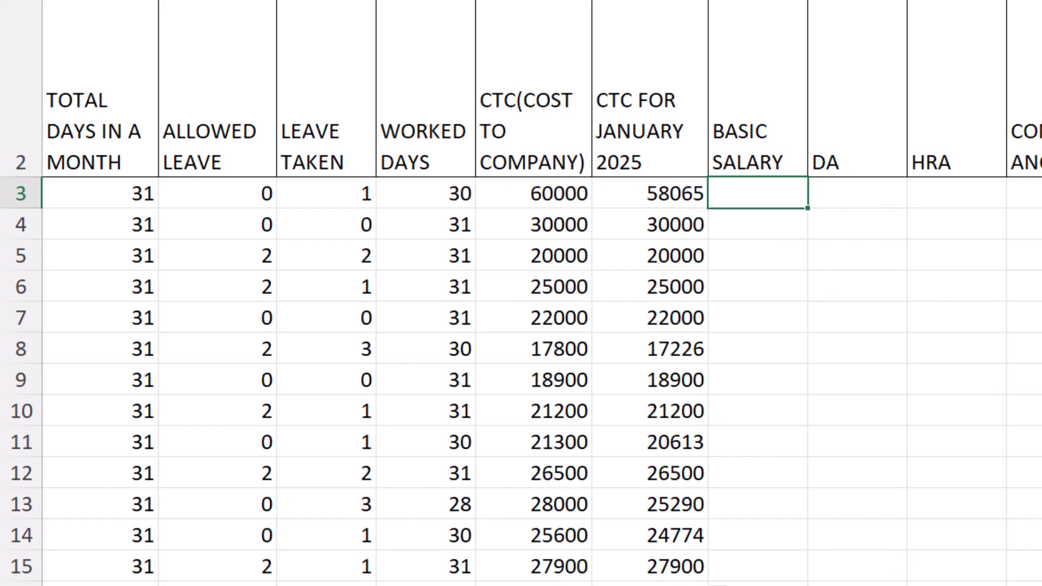
Switch to the assignment document and read requirement 7 on how the CTC is calculated and rounded
left_click(904, 584)
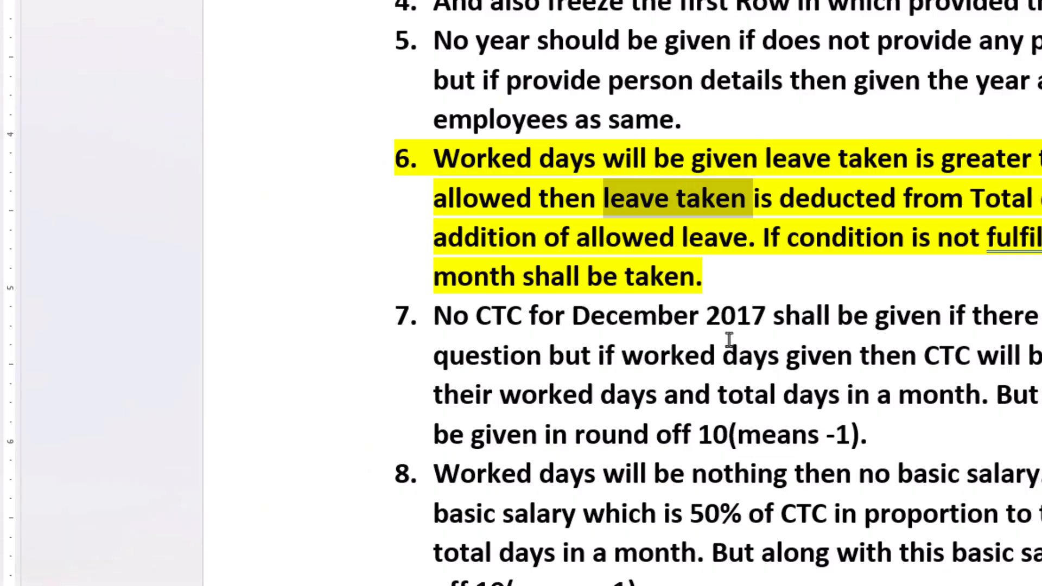
scroll(541, 282, "down", 2)
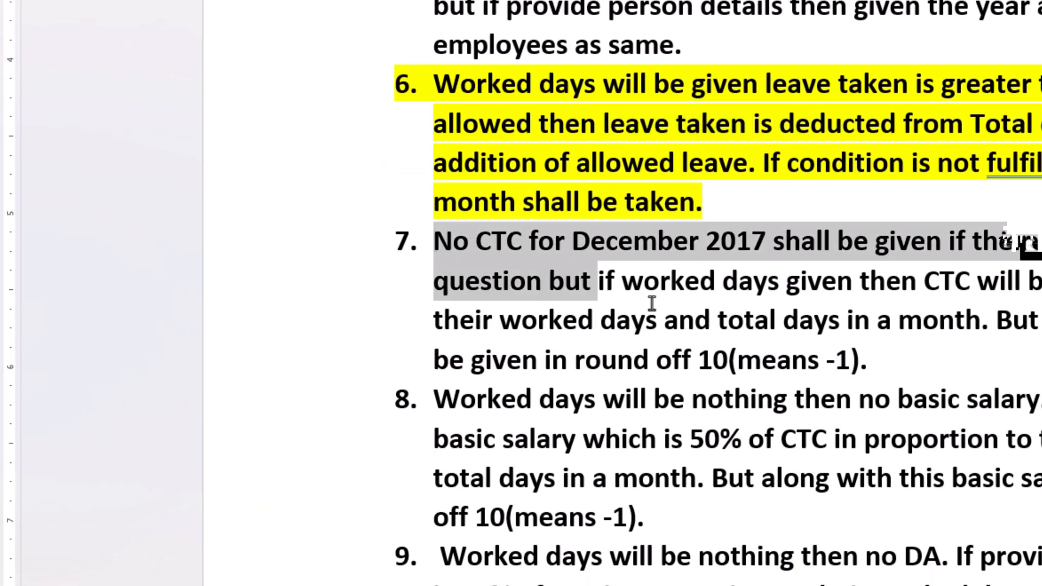
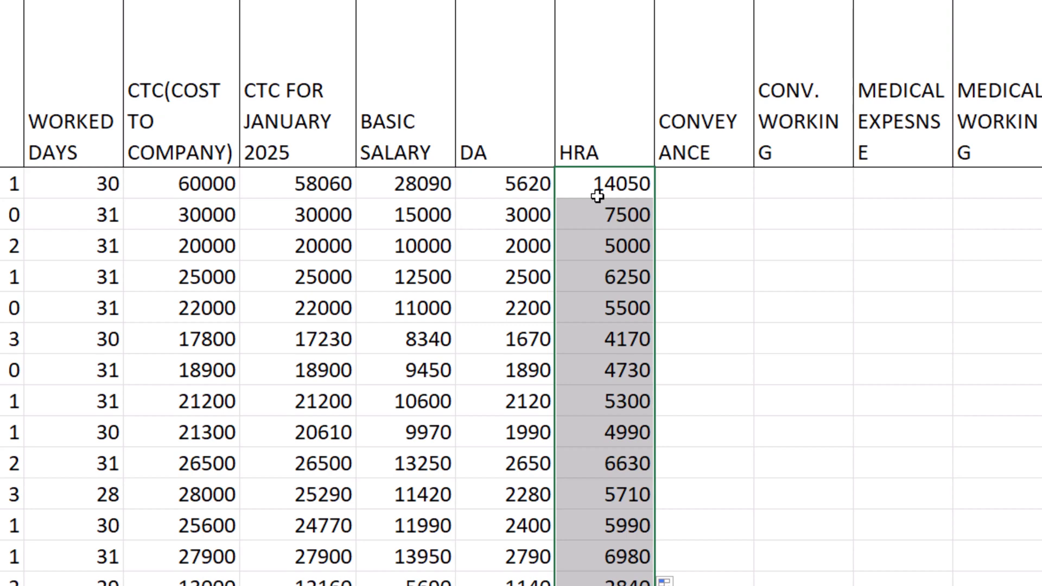
Switch to the assignment document and read requirement 11 on how the conveyance is given
left_click(722, 193)
key("alt+Tab")
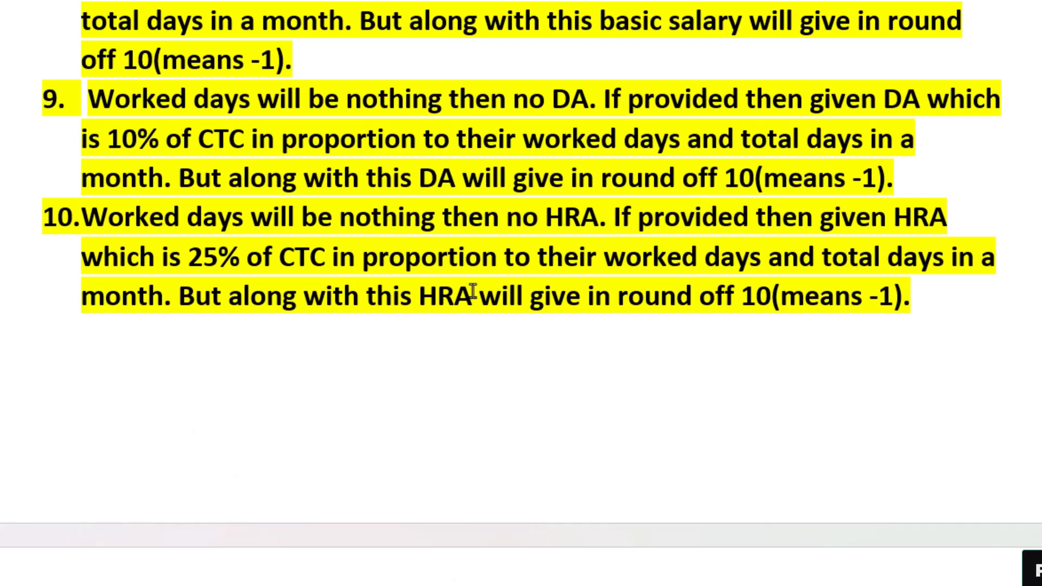
scroll(394, 297, "down", 1)
scroll(394, 297, "down", 6)
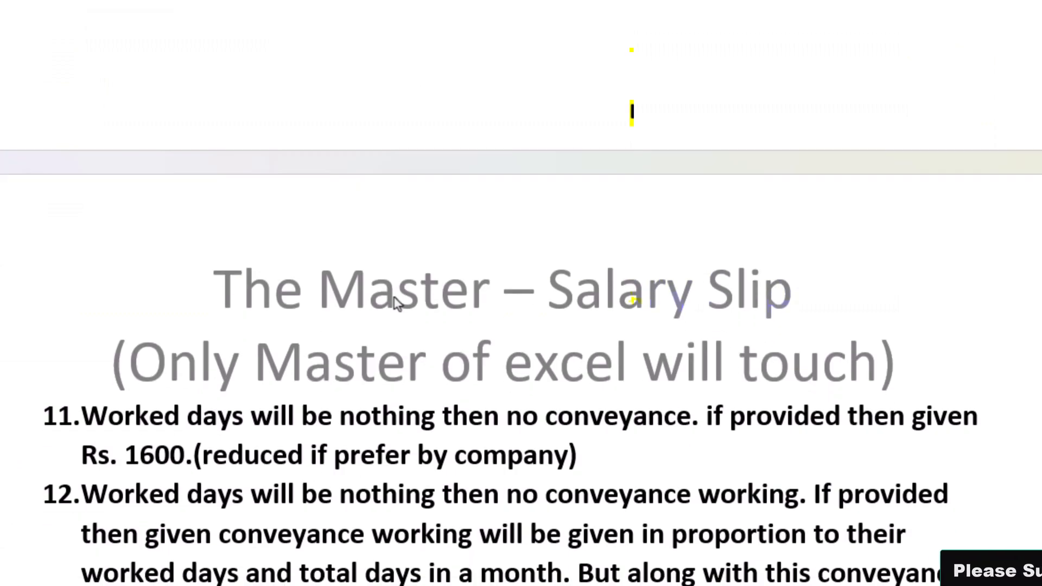
scroll(395, 299, "down", 1)
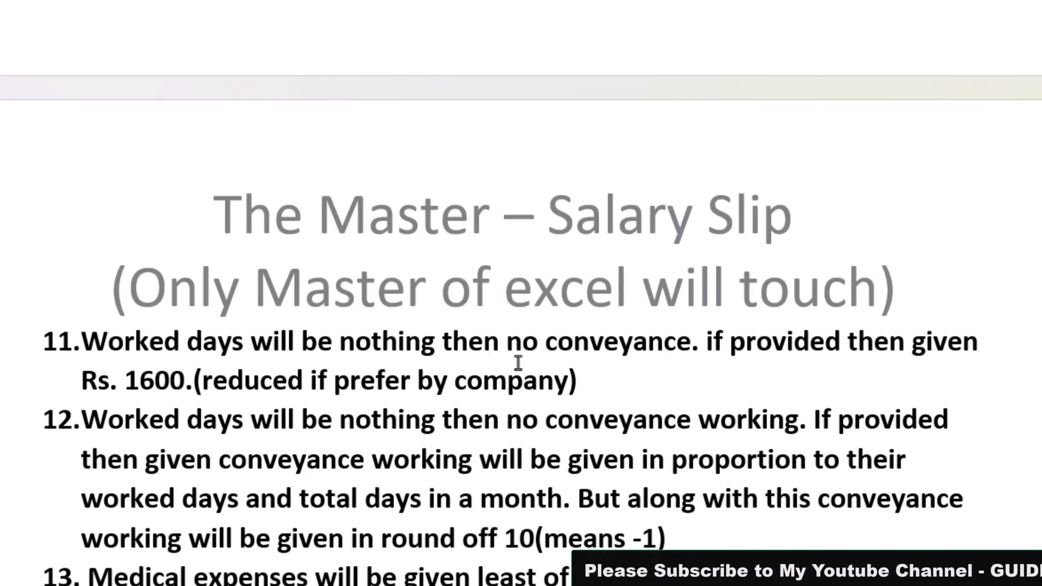
scroll(413, 360, "down", 1)
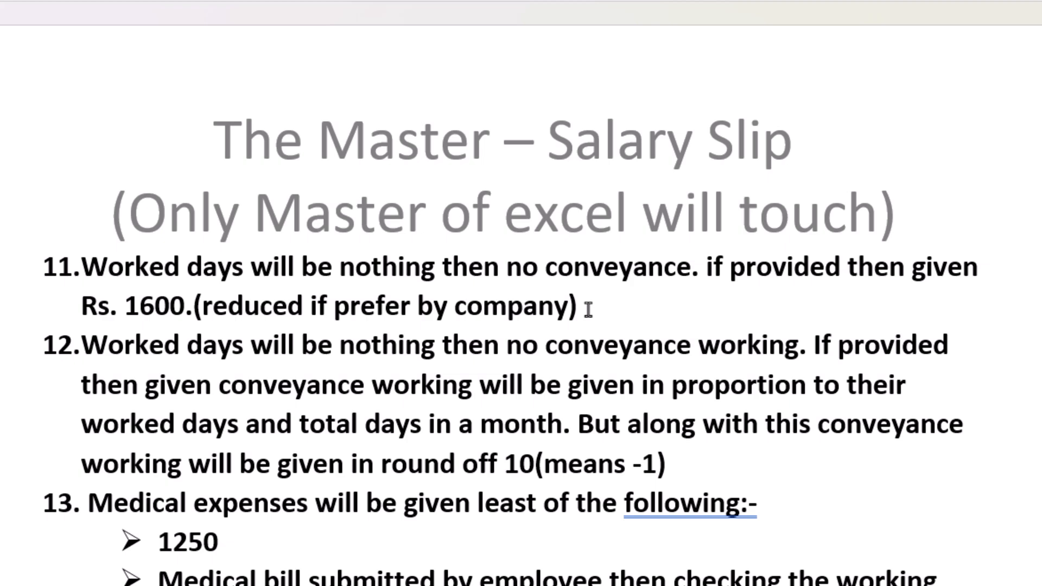
Enter =IF(H3=0,"",1600) in the first CONVEYANCE cell and fill it down the column
key("Left")
key("Left")
key("Left")
key("Left")
key("Left")
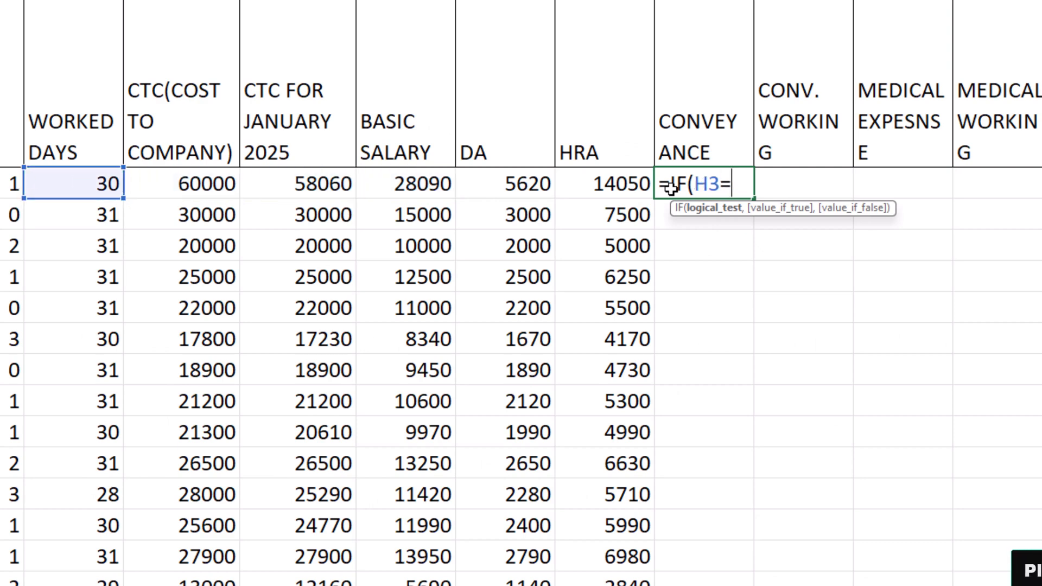
type(",")
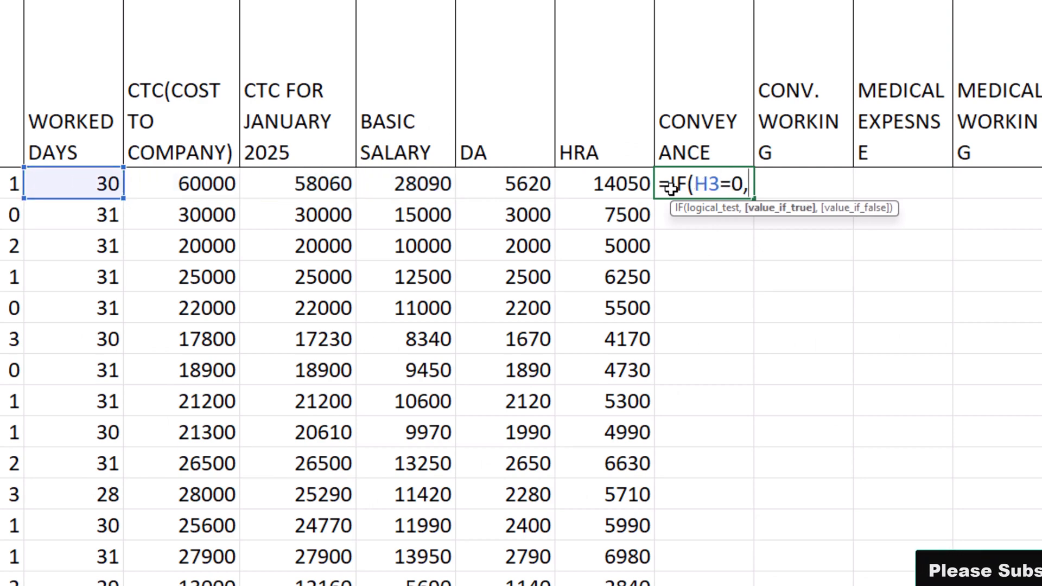
type("\"\",")
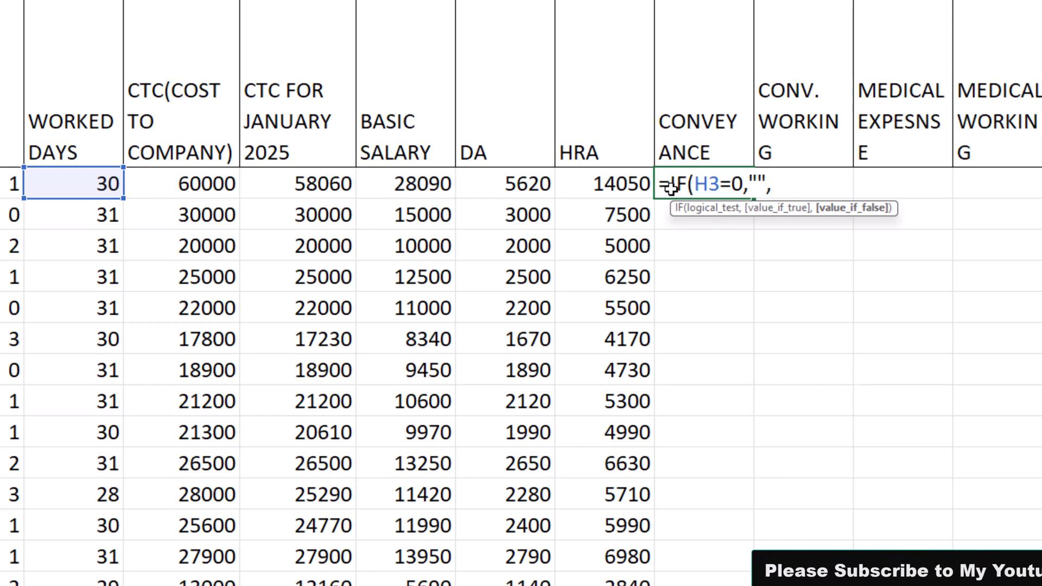
type("16")
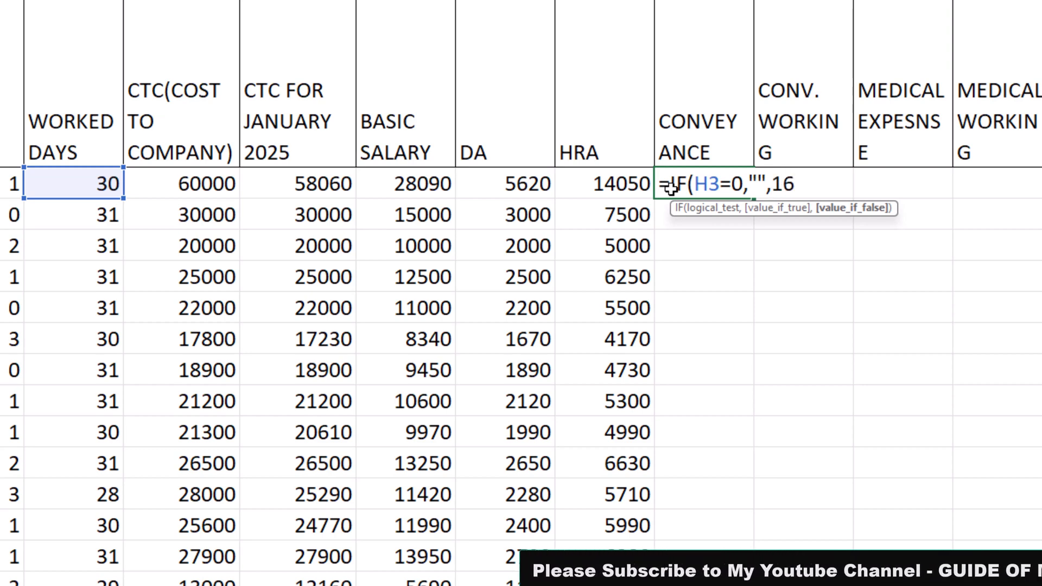
type("00")
key("Return")
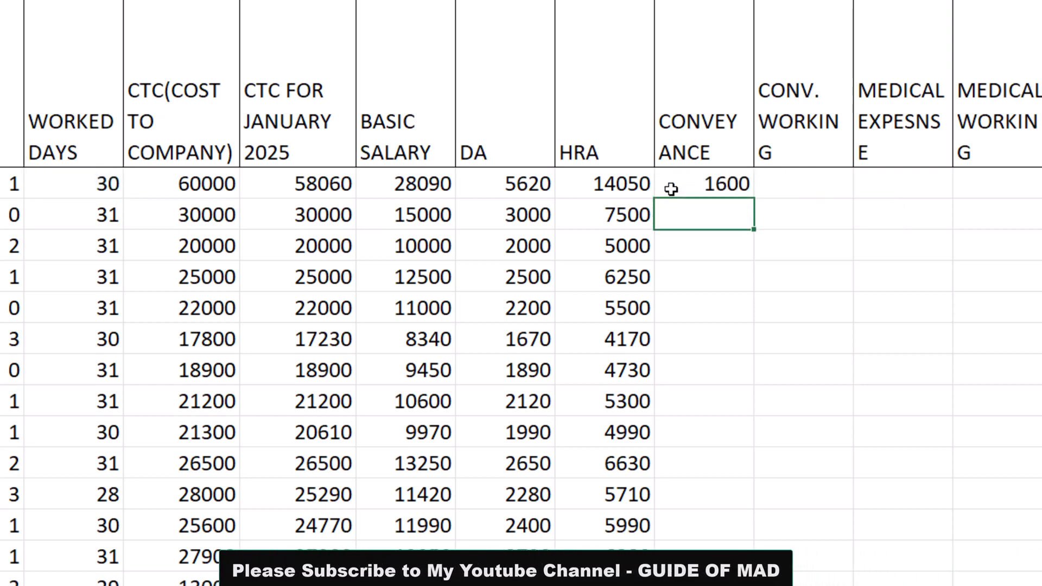
left_click(671, 187)
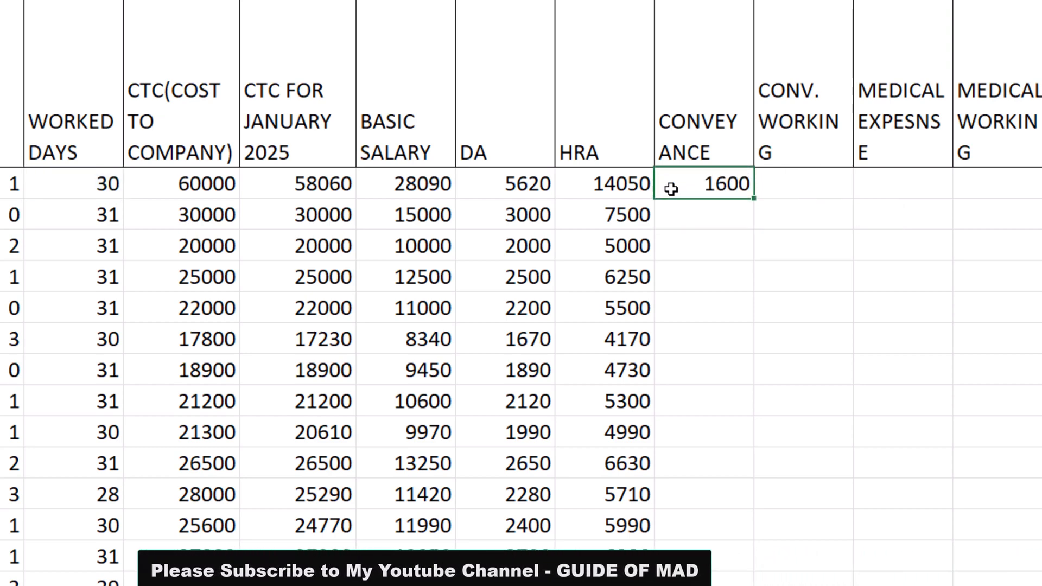
double_click(757, 196)
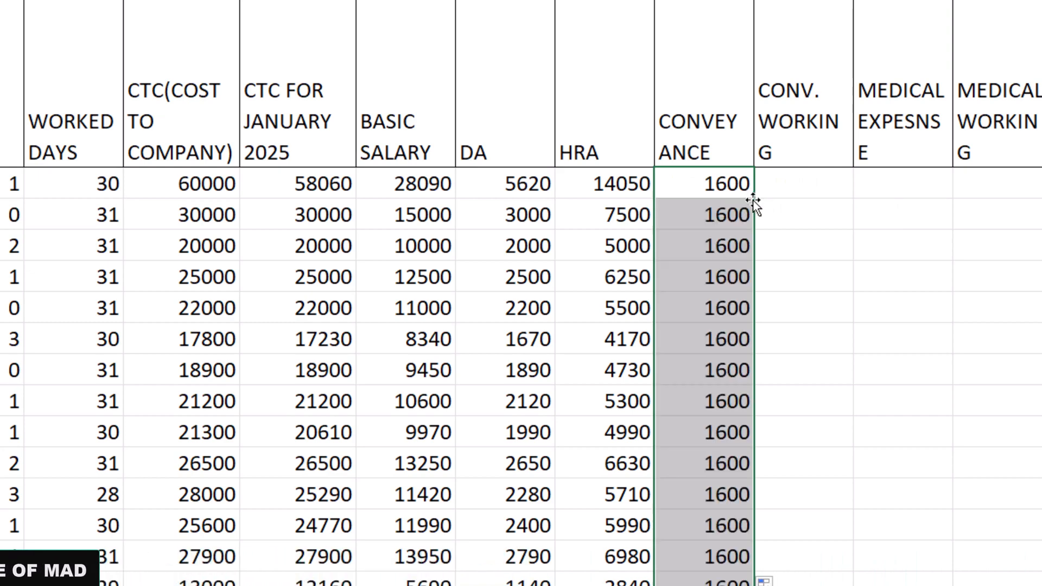
scroll(754, 203, "down", 4)
scroll(755, 204, "up", 4)
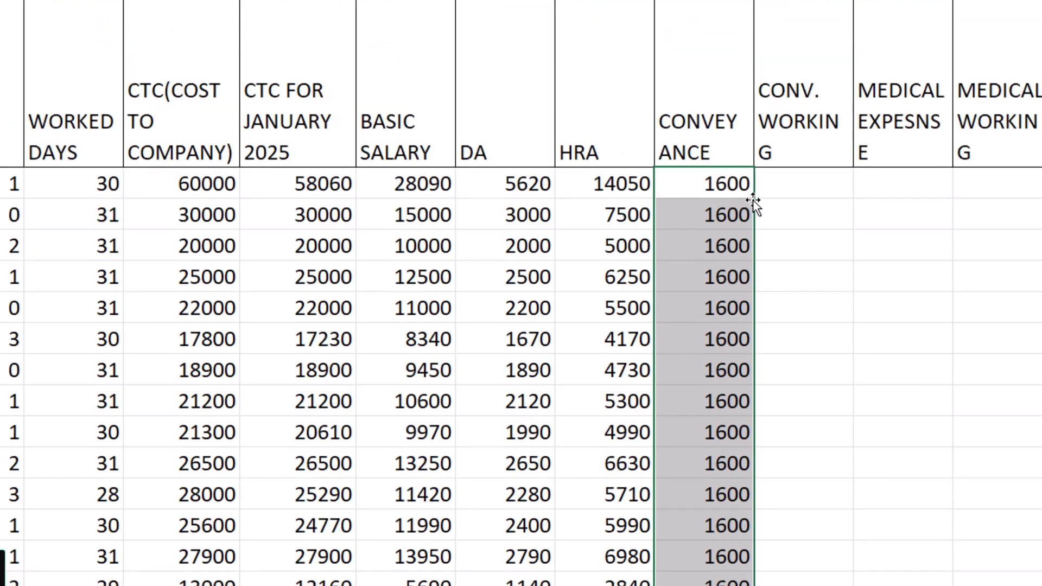
scroll(765, 217, "down", 2)
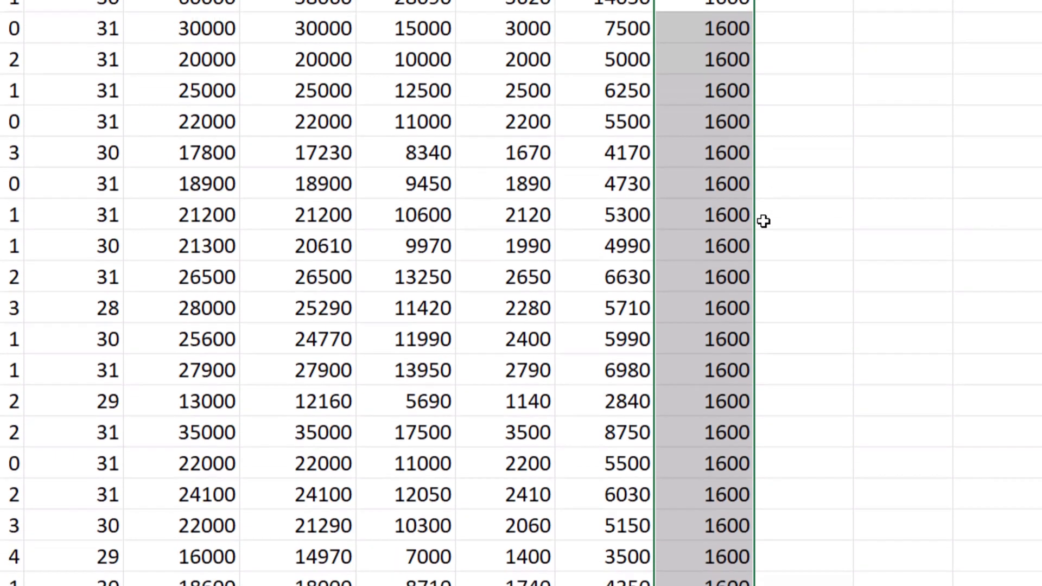
scroll(764, 217, "up", 2)
Widen the CONV. WORKING and CONVEYANCE columns so that neither header word breaks across lines
left_click(797, 184)
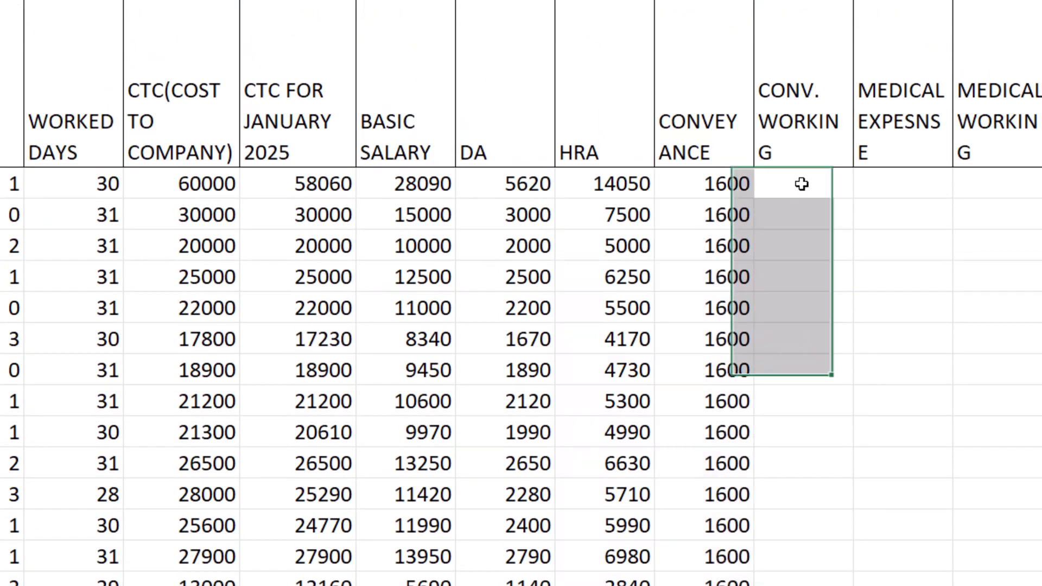
left_click_drag(854, 2, 868, 1)
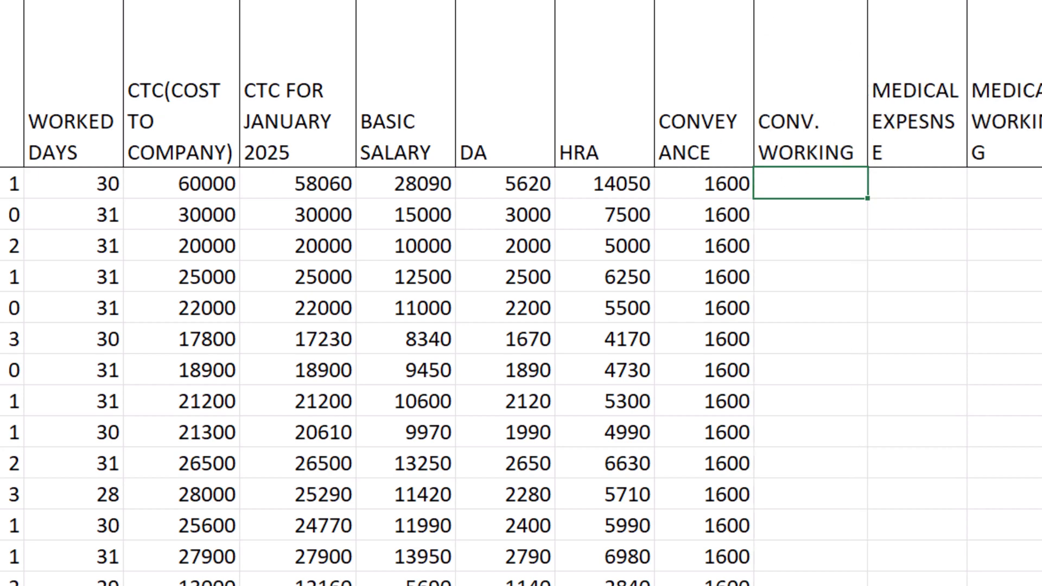
left_click_drag(754, 1, 796, 1)
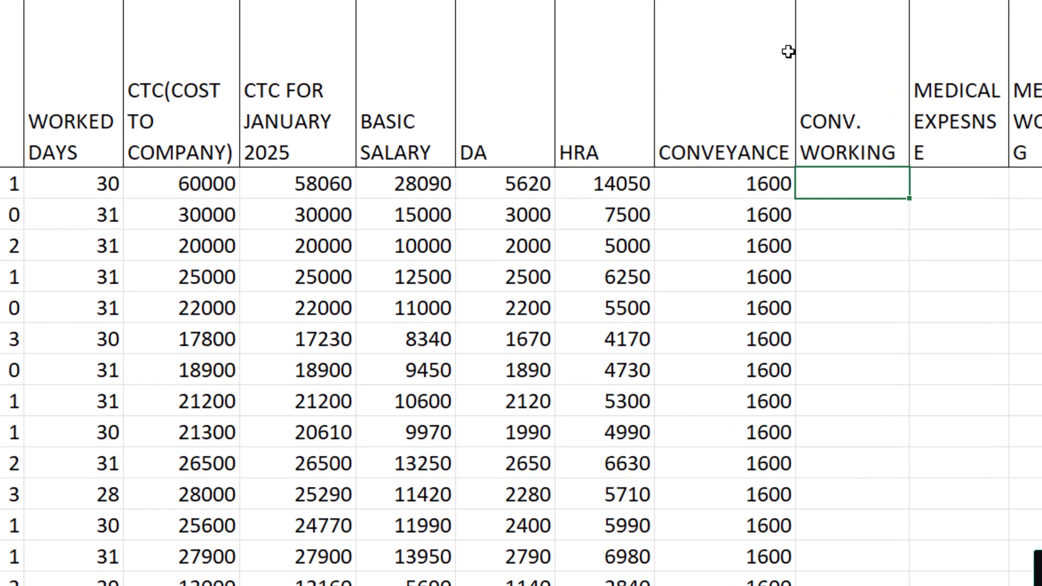
left_click(740, 182)
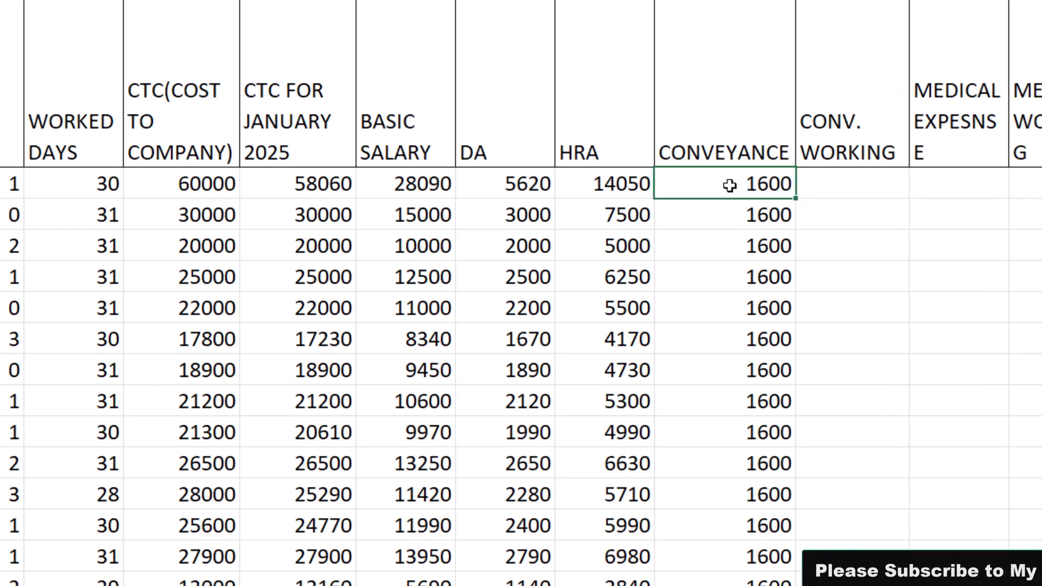
left_click(842, 185)
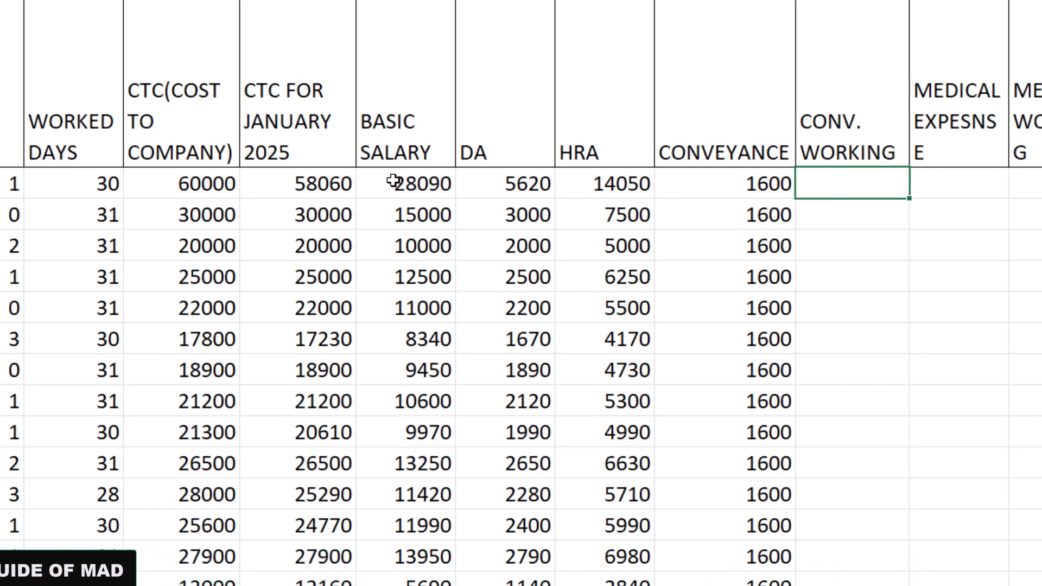
left_click_drag(402, 125, 620, 469)
left_click(761, 175)
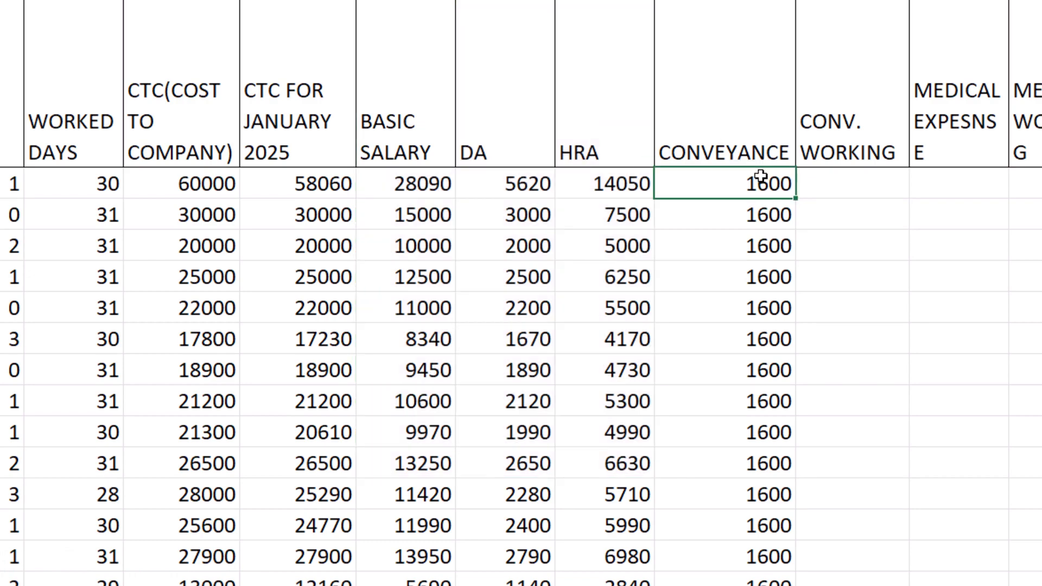
Highlight requirement 11 in yellow in the assignment document and read requirement 12 on conveyance working
left_click(843, 177)
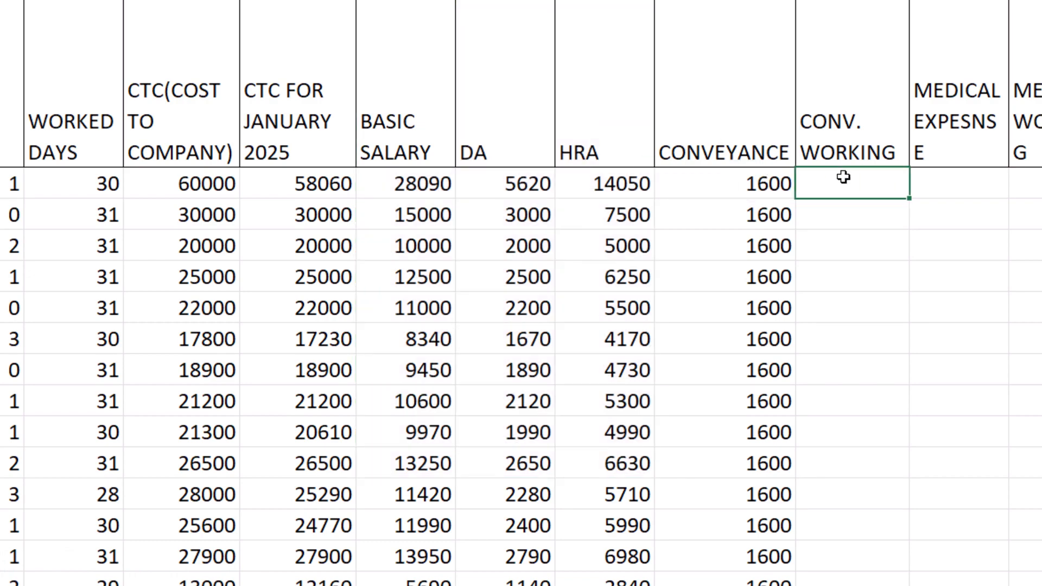
key("alt+Tab")
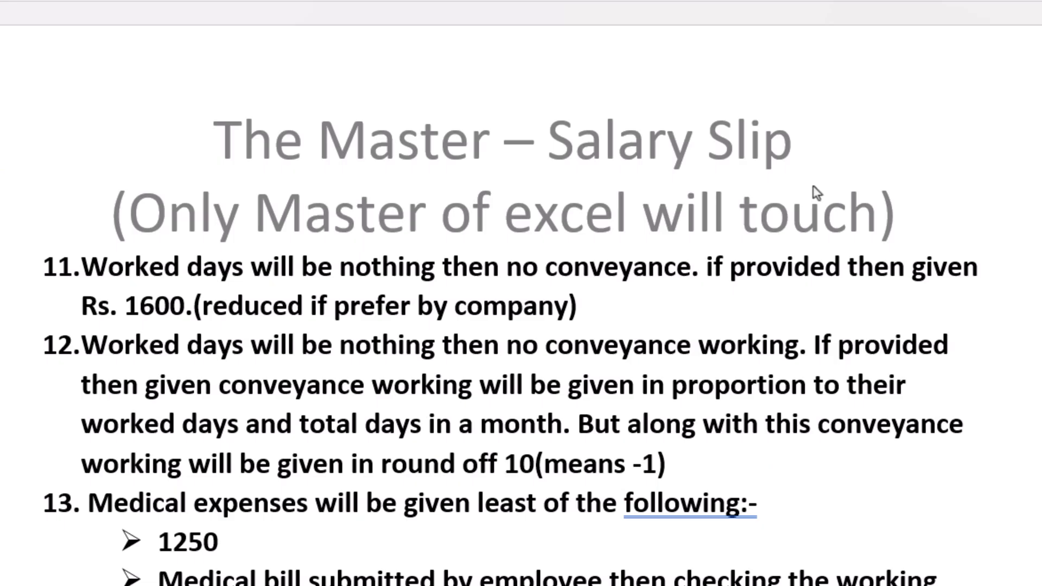
left_click(76, 263)
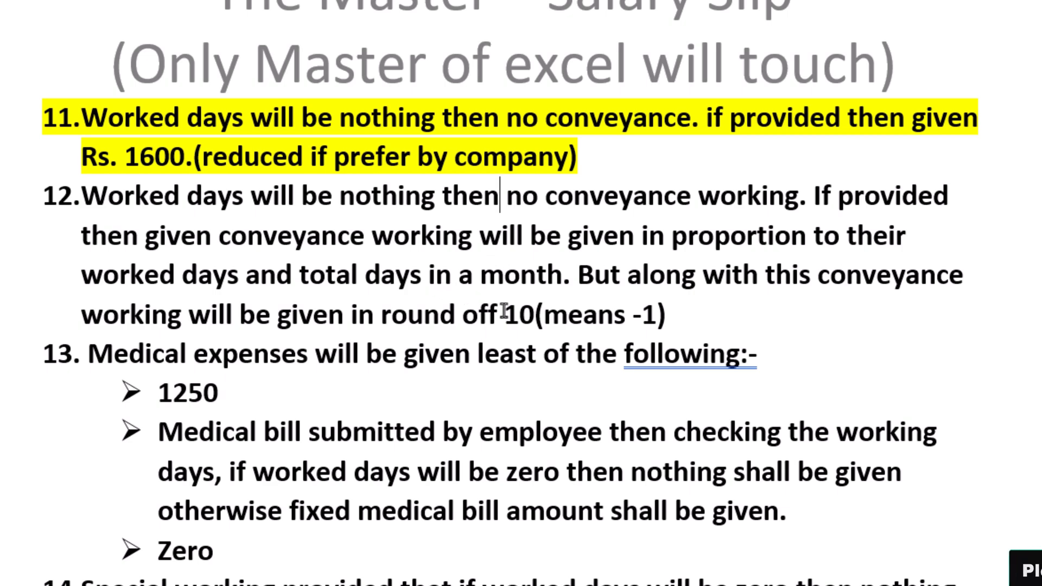
key("alt+Tab")
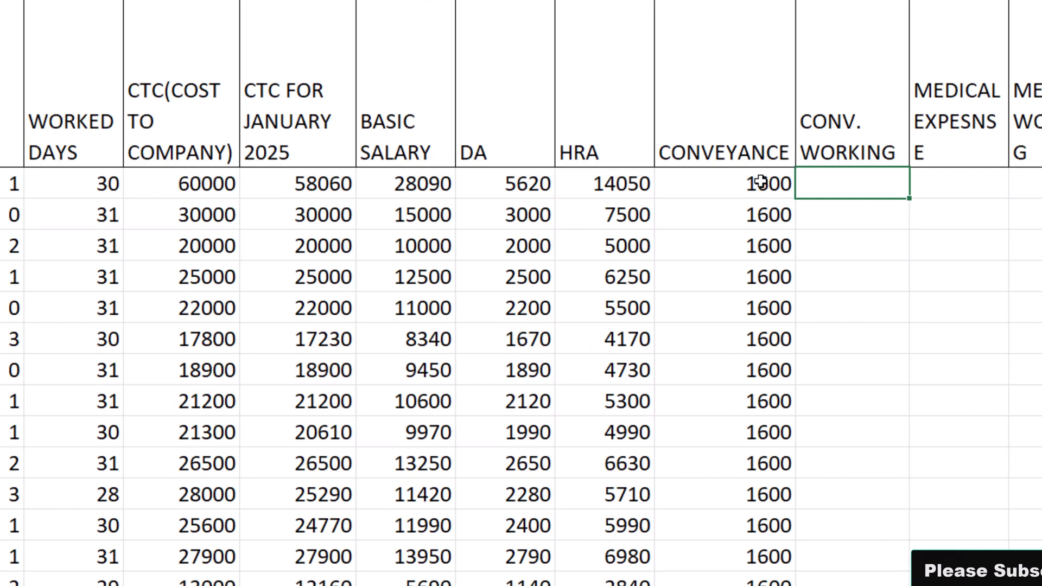
Enter =IF(H3=0,"",N3/E3*H3) in the first CONV. WORKING cell and fill it down the column
type("=")
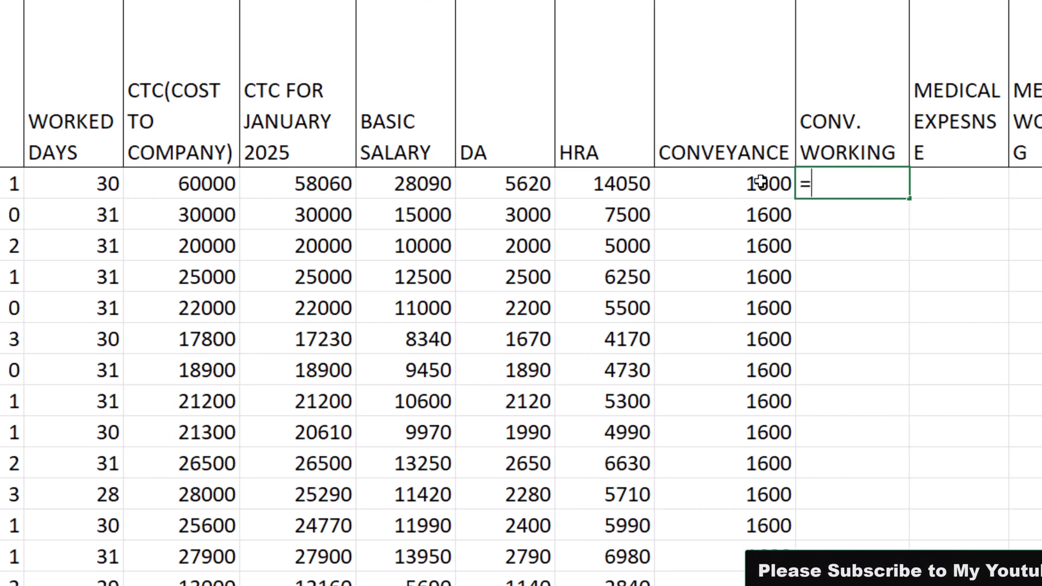
type("IF(")
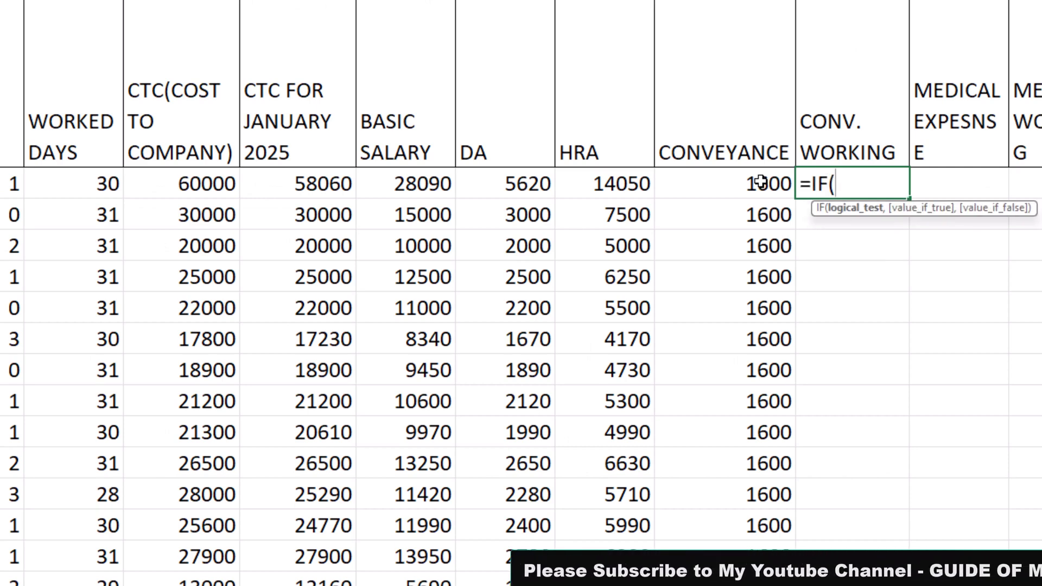
key("Left")
key("Left")
key("Left")
key("Left")
key("Left")
key("Left")
key("Left")
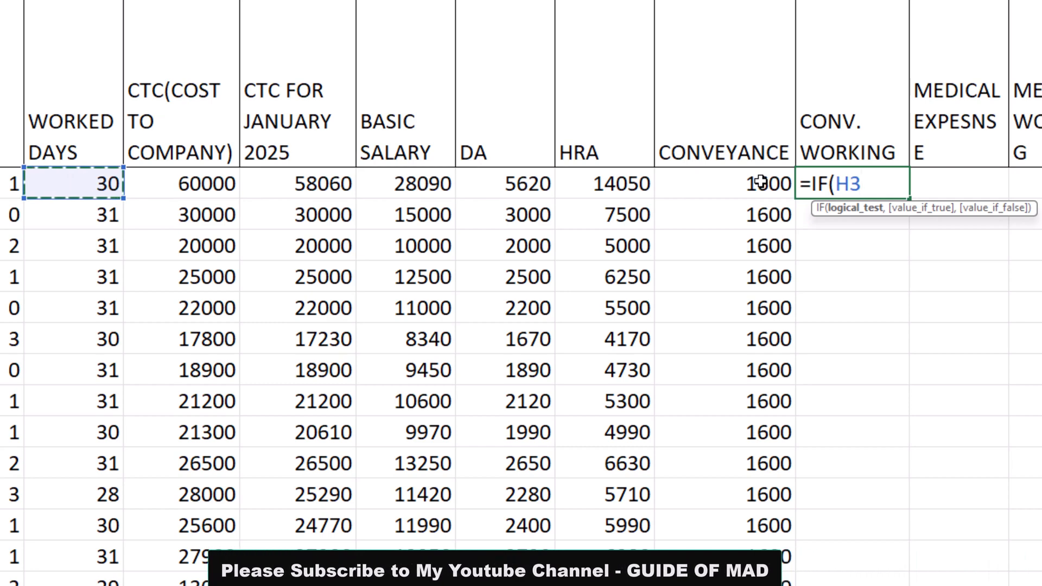
type("=0,")
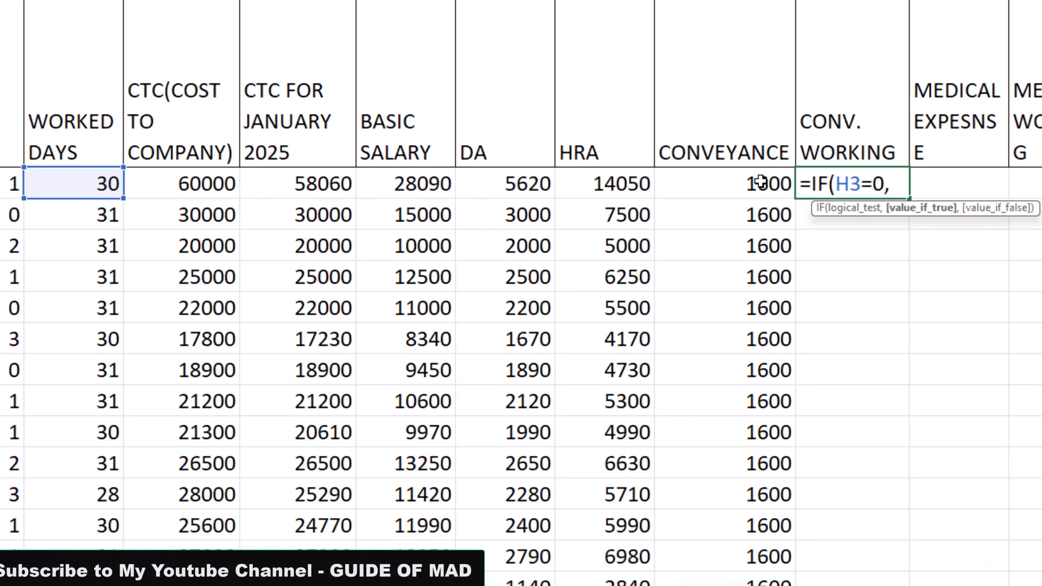
type("\"\"")
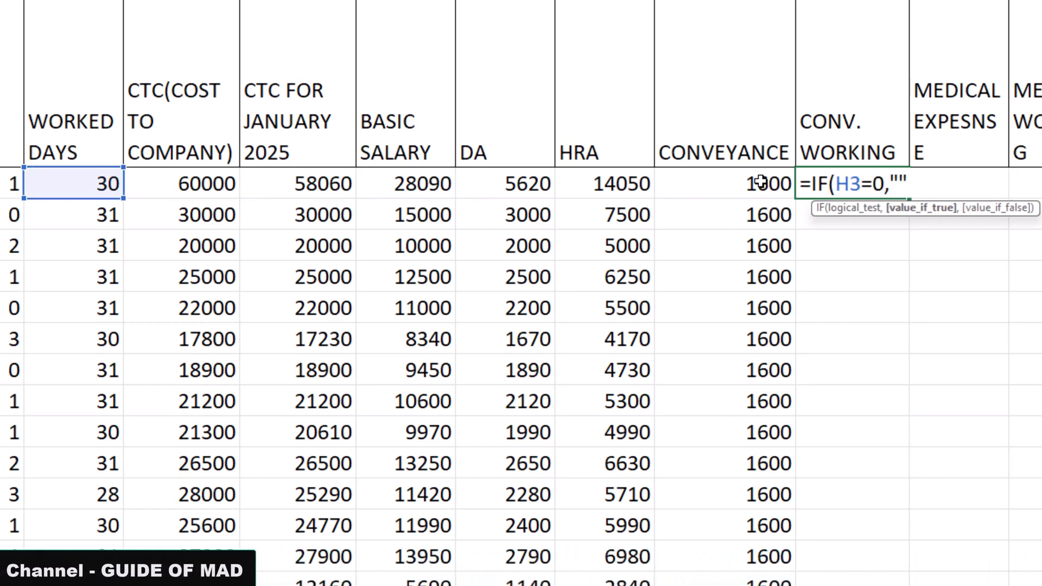
type(",")
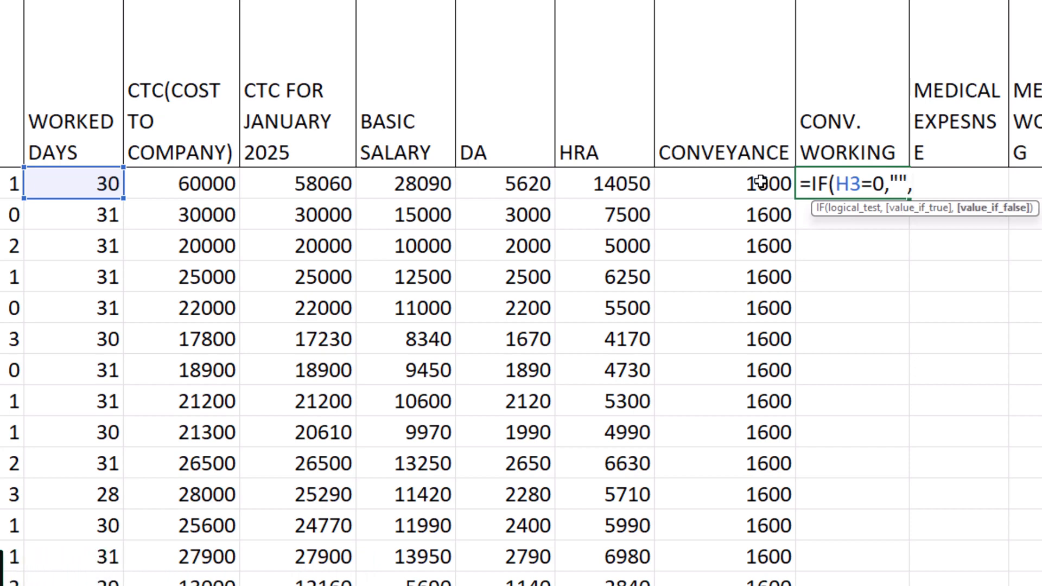
left_click(760, 183)
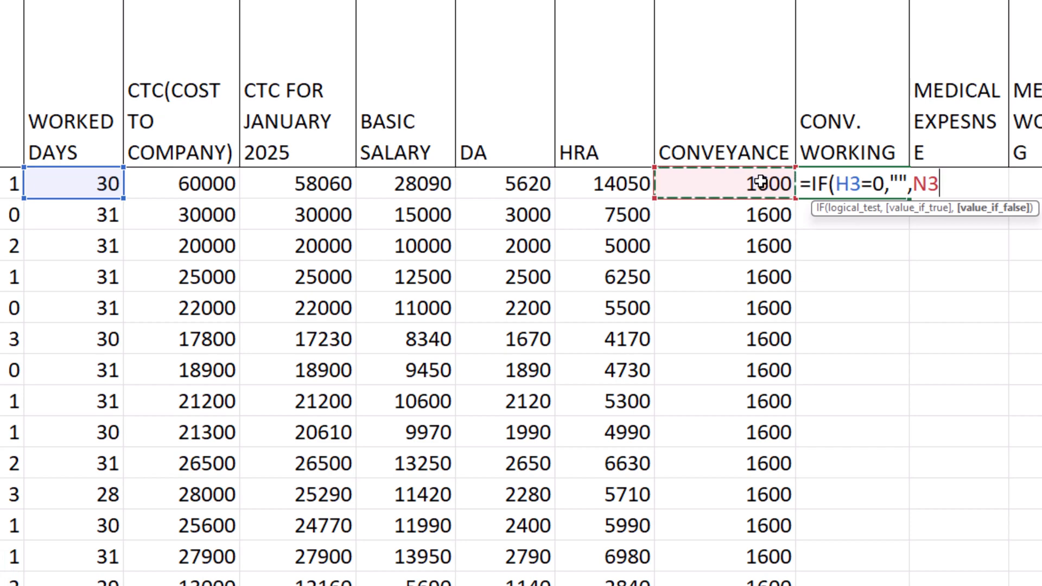
type("/")
key("Left")
key("Left")
key("Left")
key("Left")
key("Left")
key("Left")
key("Left")
key("Left")
key("Left")
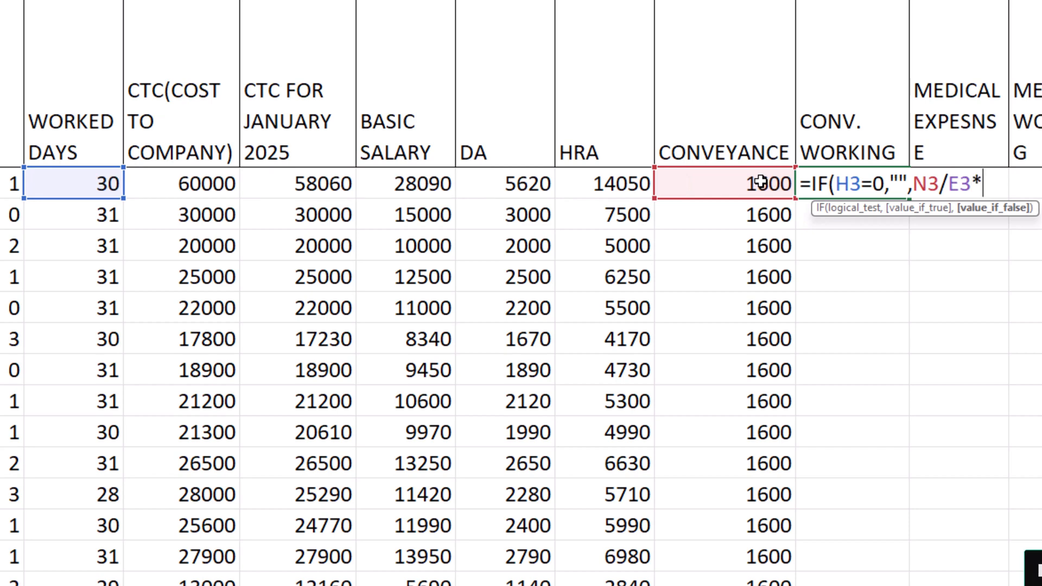
key("Left")
key("Left")
key("Left")
key("Left")
key("Left")
key("Left")
key("Left")
key("Left")
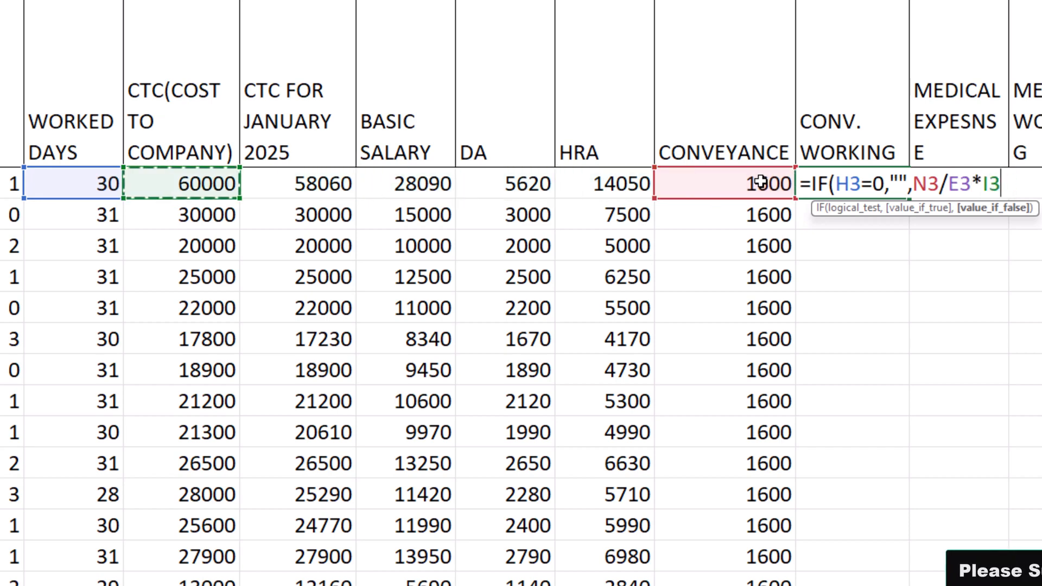
key("Return")
key("Up")
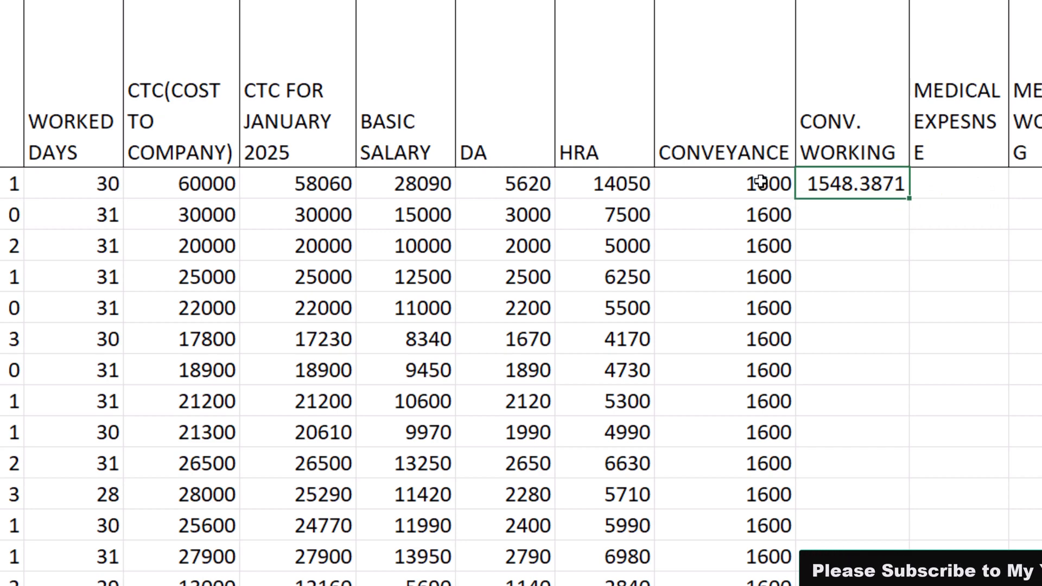
double_click(909, 198)
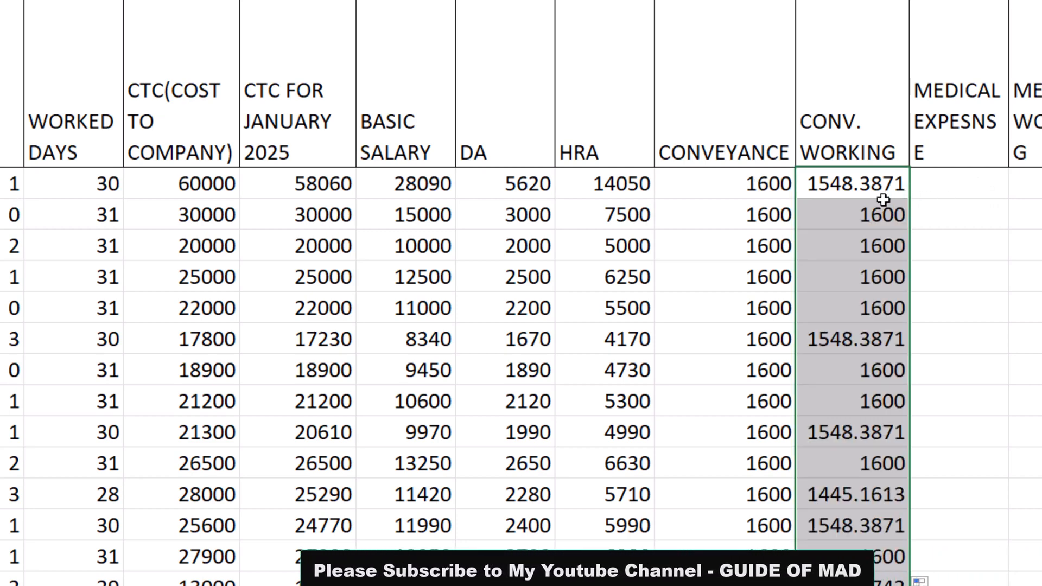
Change the first CONV. WORKING formula to =IF(H3=0,"",ROUND(N3/E3*H3,-1)) and fill it down the column
double_click(827, 187)
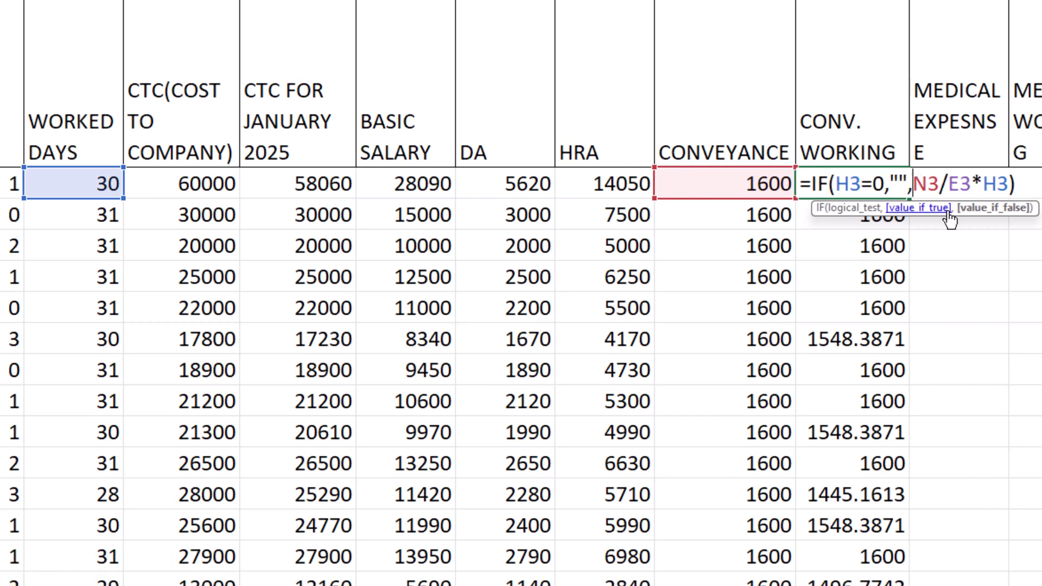
type("ROUN")
key("Tab")
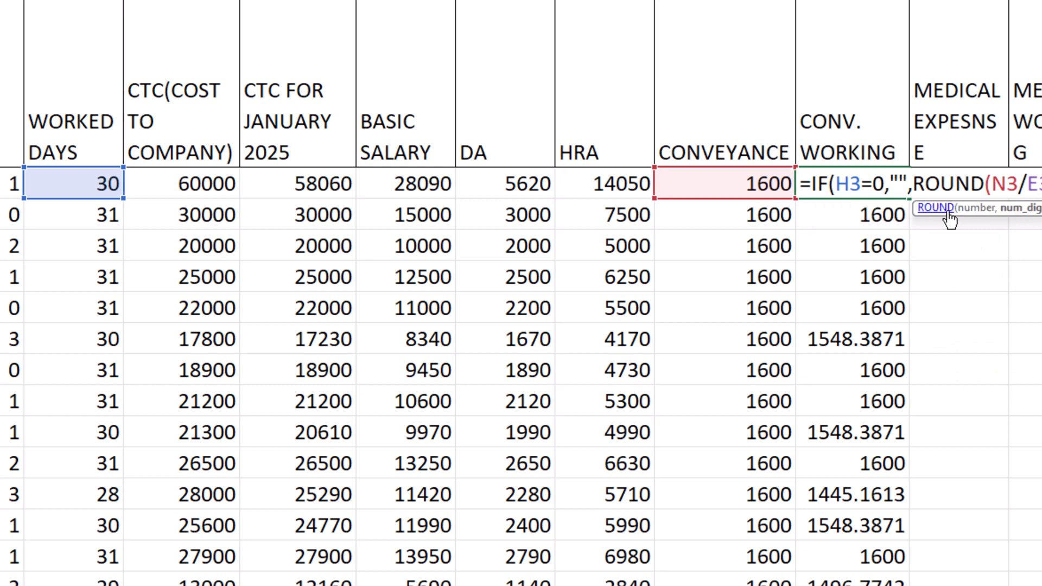
key("Return")
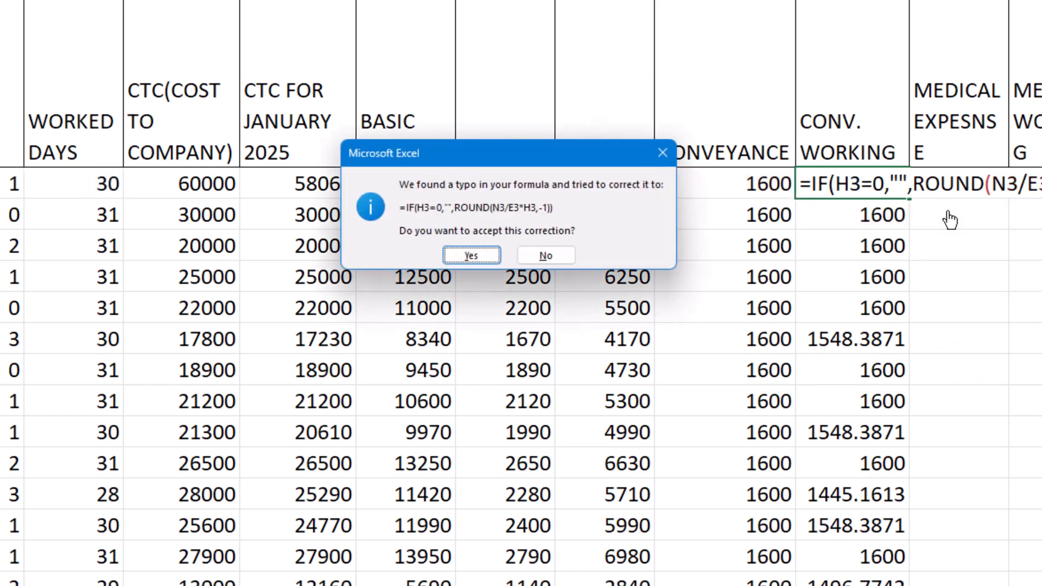
key("Return")
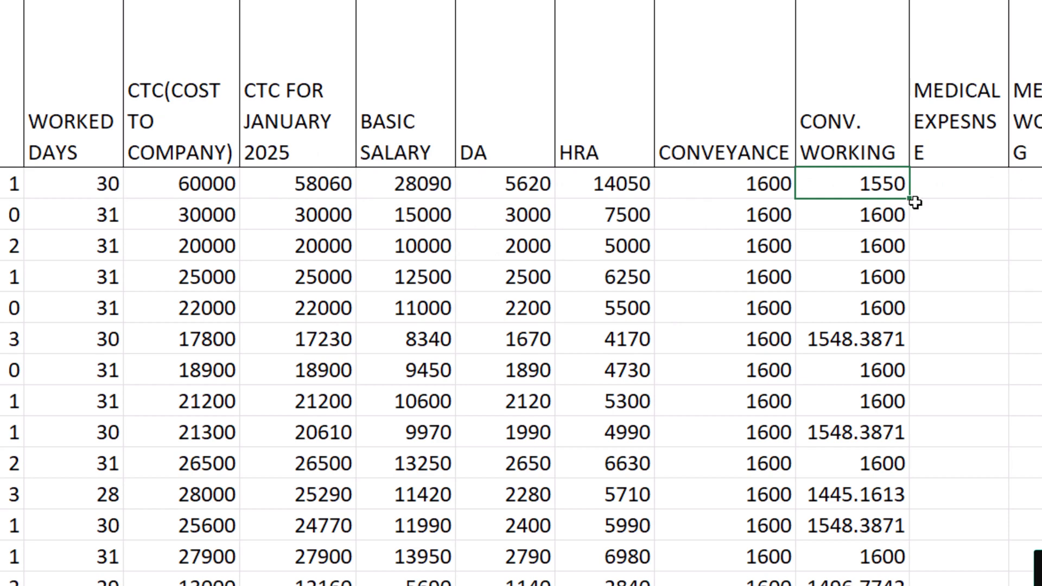
double_click(913, 202)
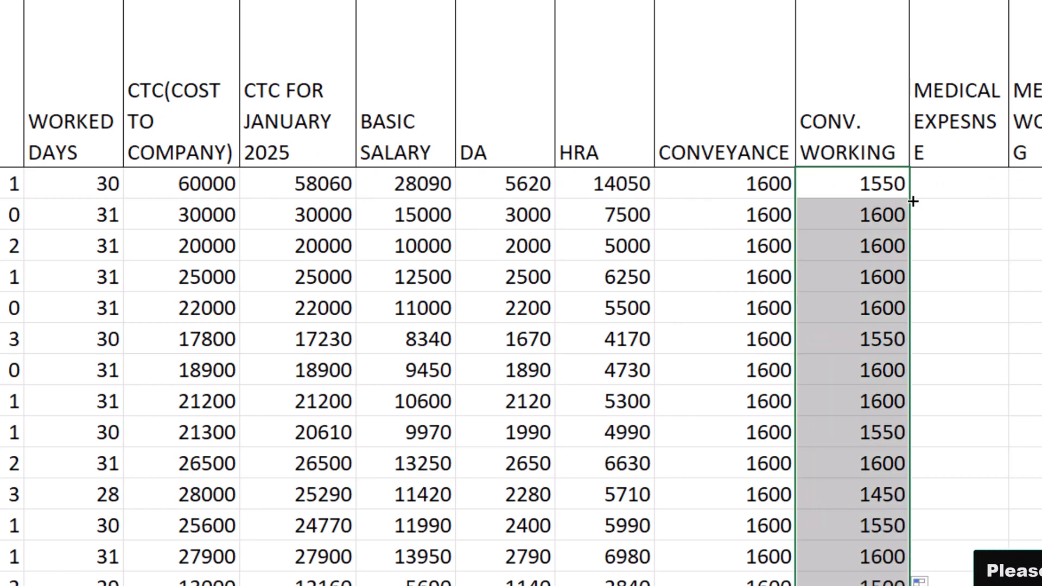
left_click(776, 183)
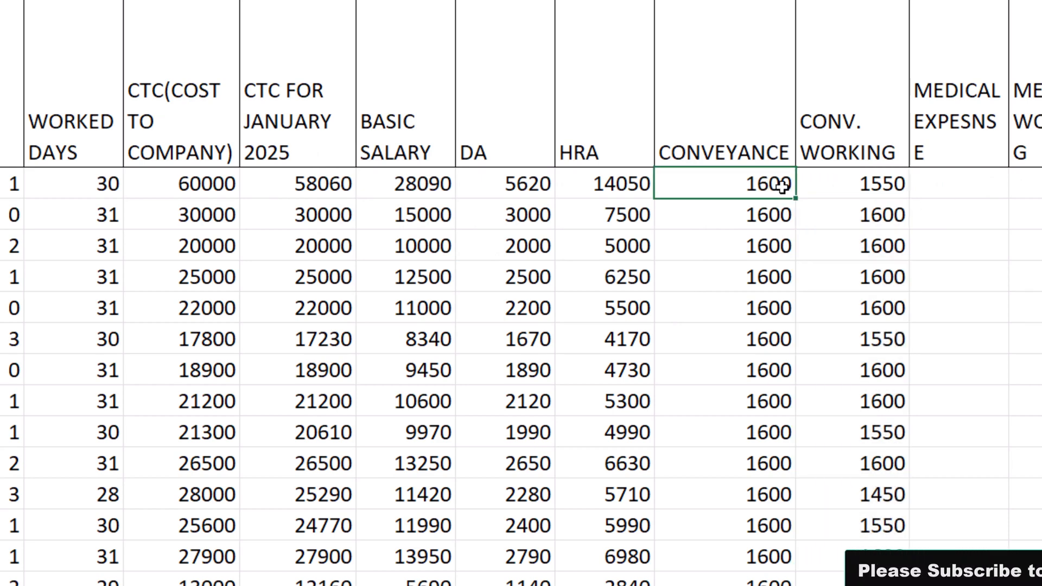
left_click(749, 212)
Widen the MEDICAL EXPESNSE and MEDICAL WORKING columns so no header word breaks across lines, and select the first MEDICAL EXPESNSE cell
left_click(960, 184)
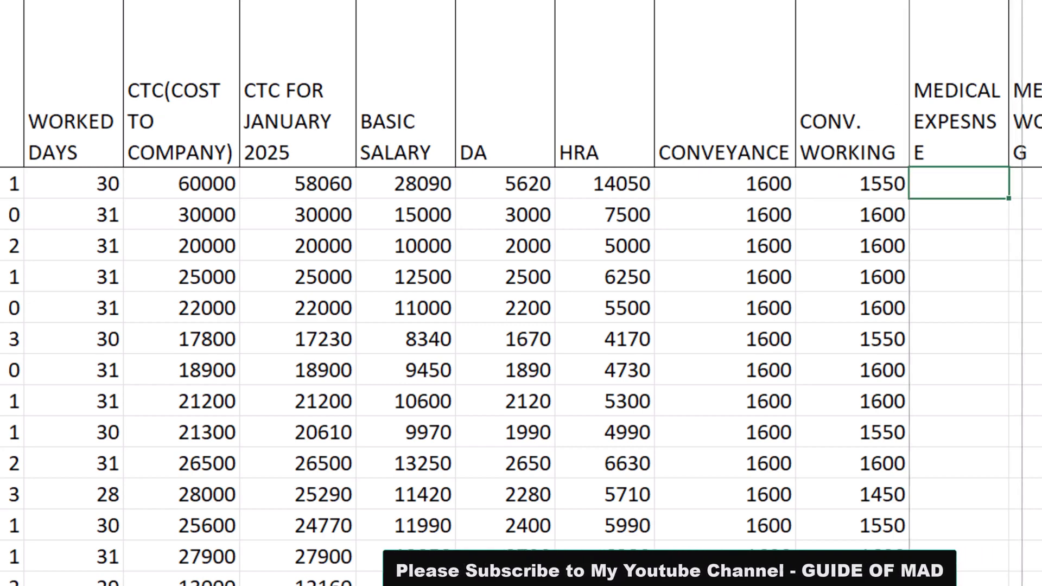
left_click_drag(1009, 1, 1023, 1)
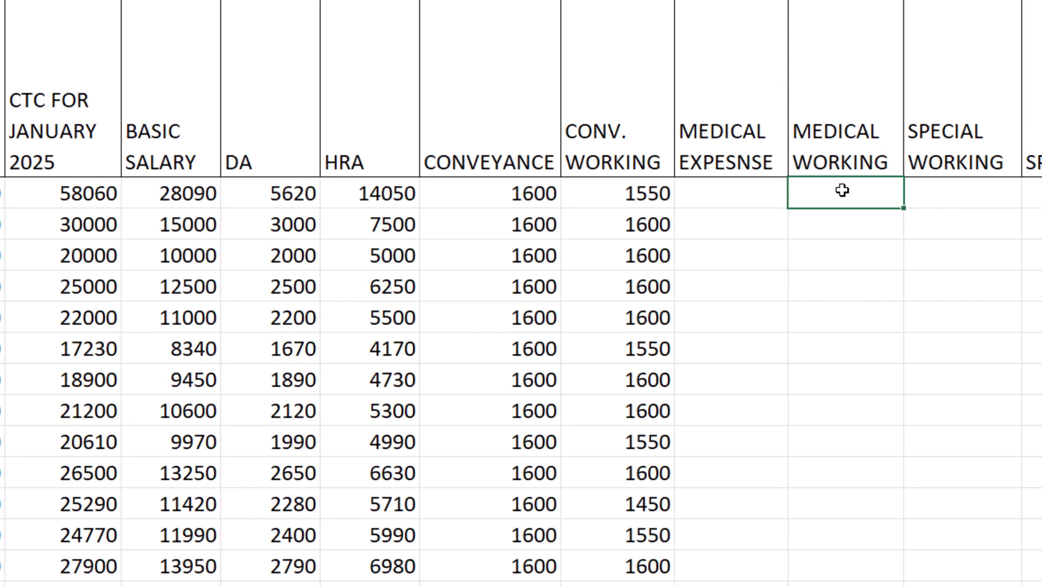
left_click(734, 203)
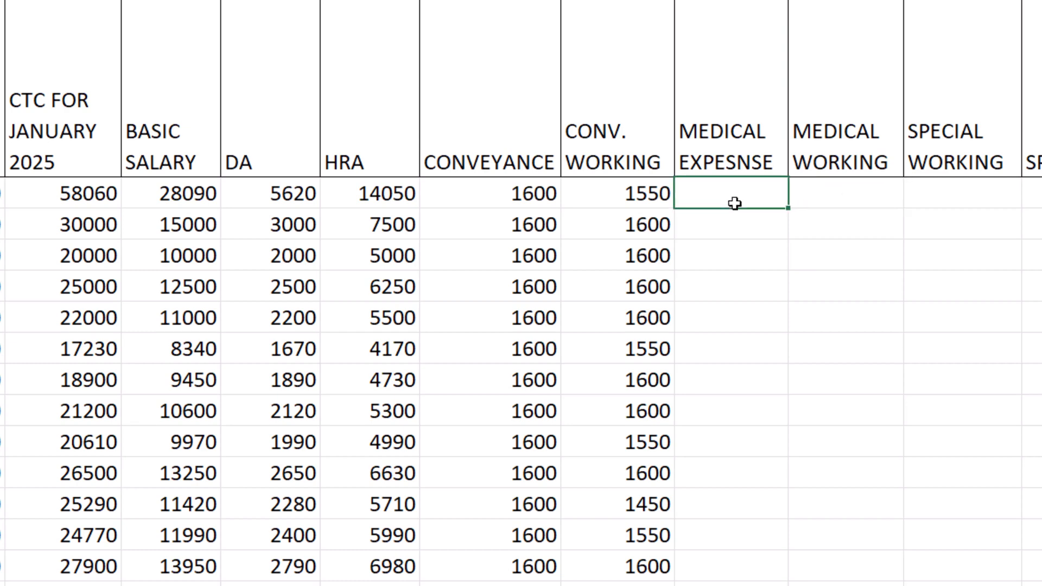
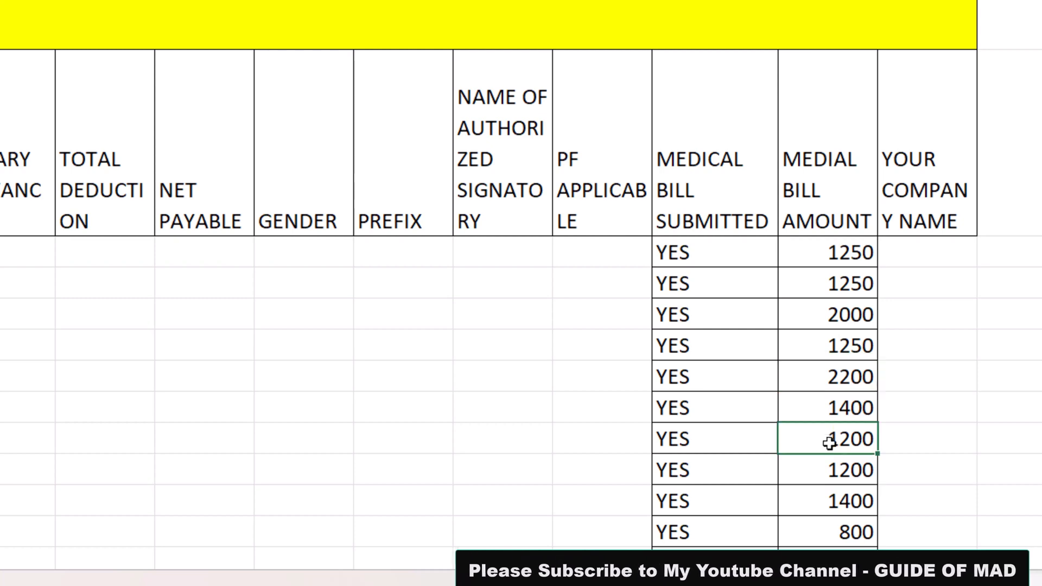
Review the MEDICAL BILL SUBMITTED and MEDIAL BILL AMOUNT entries down to the last employee row
left_click(826, 459)
scroll(839, 419, "down", 3)
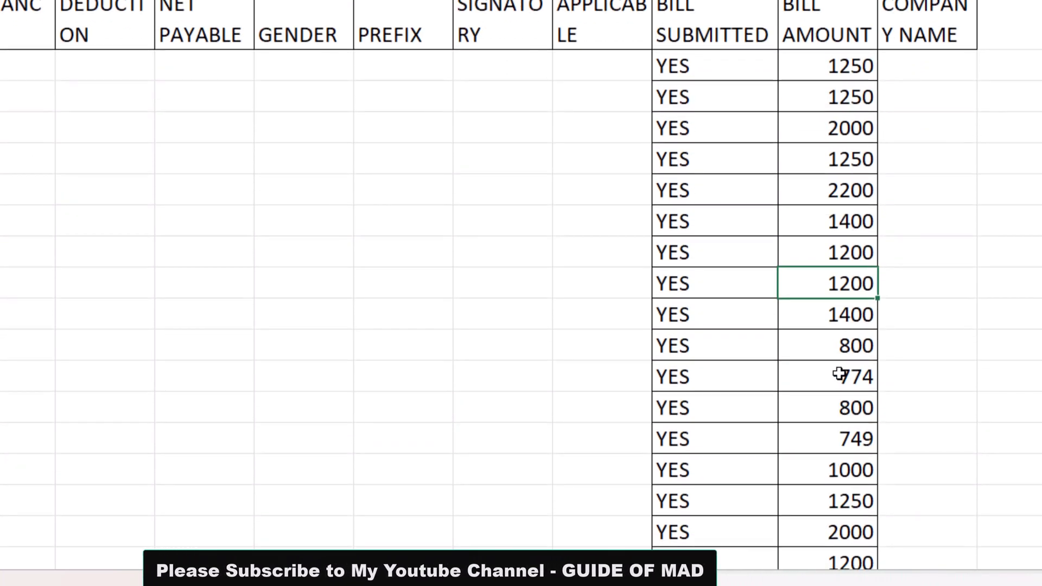
left_click(838, 344)
left_click(842, 377)
left_click(857, 412)
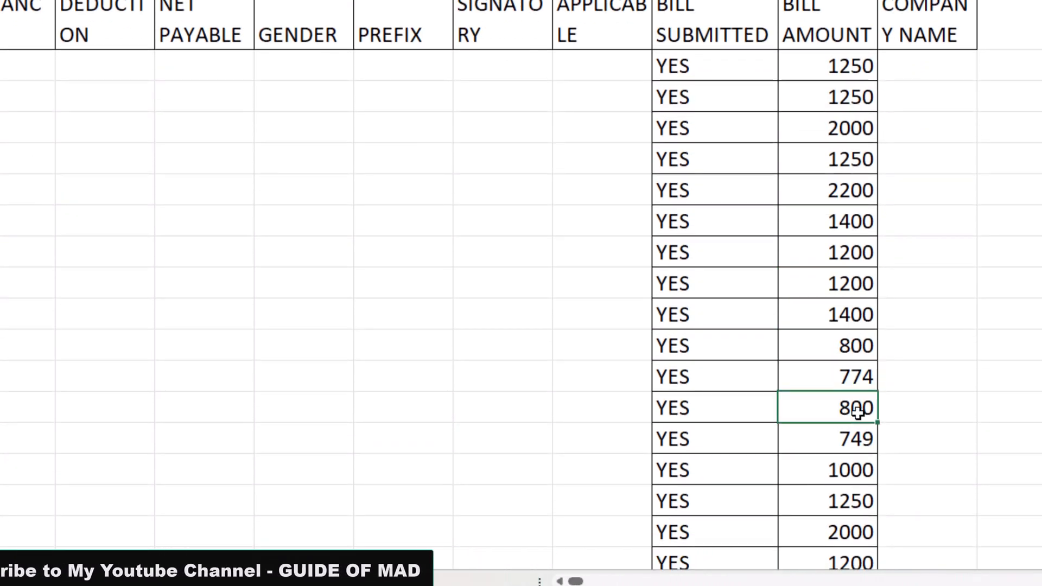
scroll(853, 344, "down", 2)
scroll(841, 382, "down", 4)
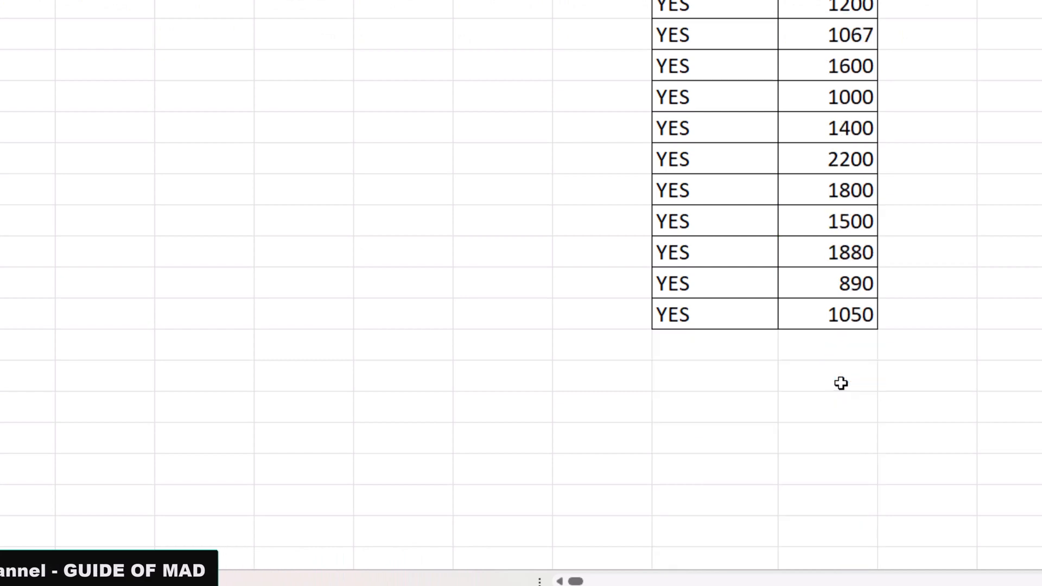
scroll(830, 349, "up", 8)
left_click(842, 321)
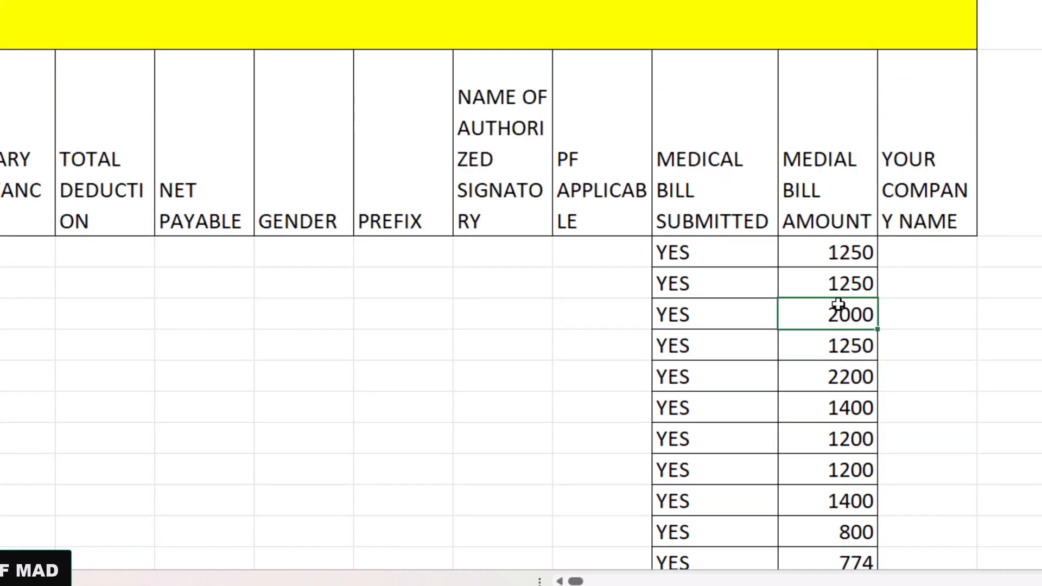
scroll(847, 332, "down", 2)
left_click(848, 335)
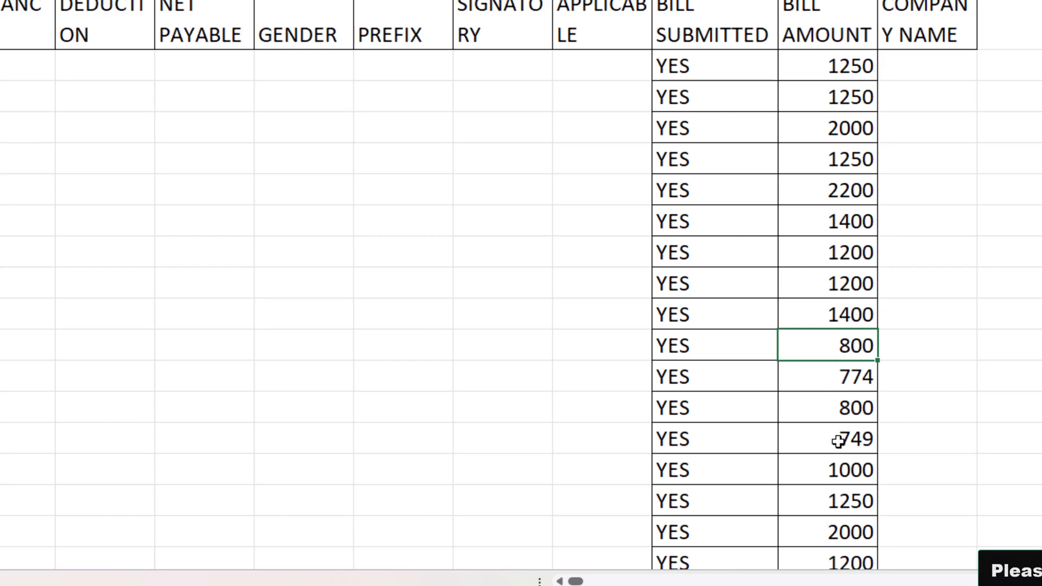
Examine the MIN and nested IF arguments of the first MEDICAL EXPESNSE formula and the medical bill cells it refers to
left_click_drag(580, 582, 577, 582)
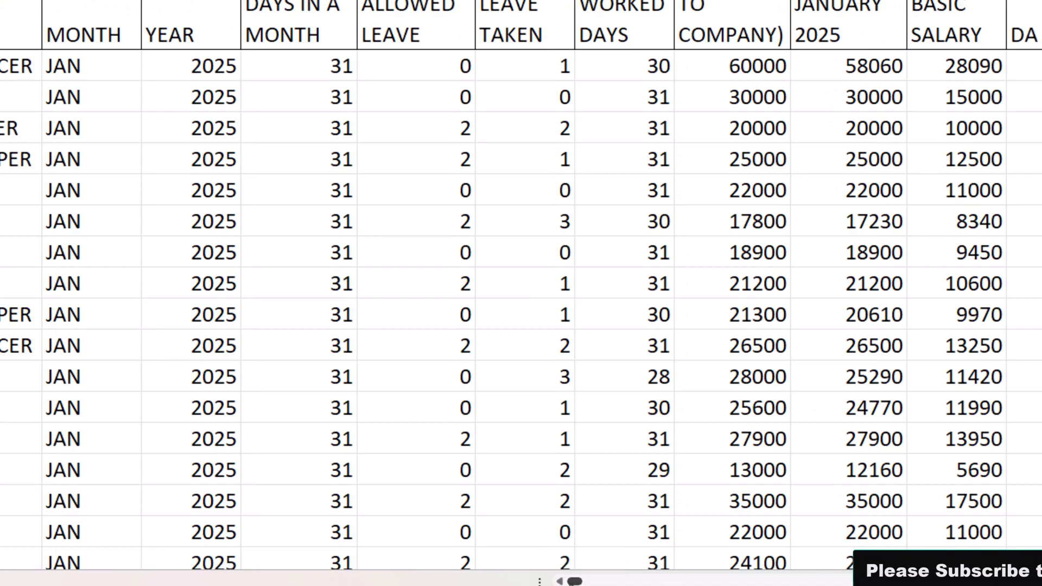
scroll(521, 293, "right", 5)
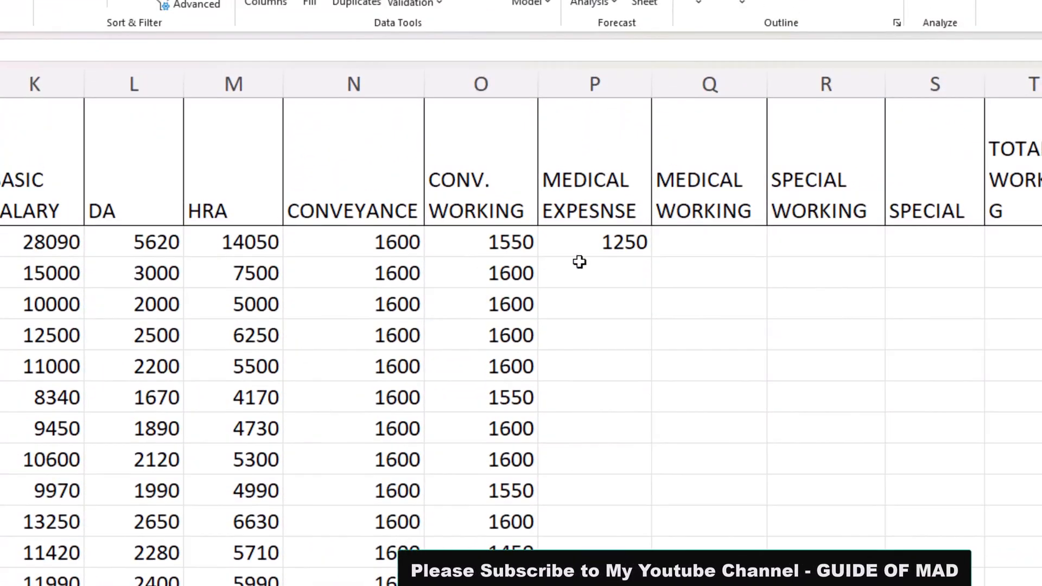
left_click(638, 140)
double_click(627, 146)
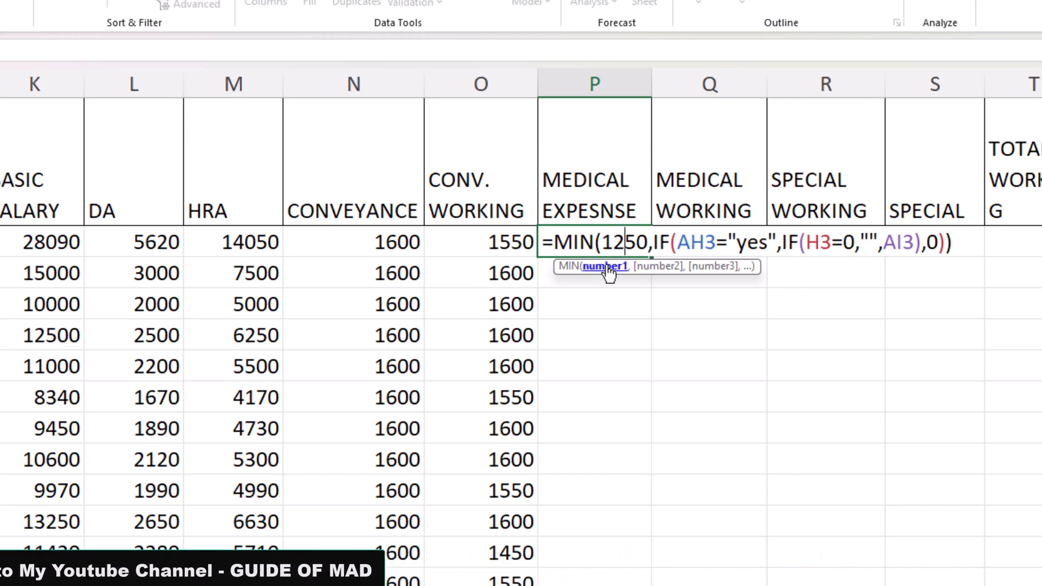
left_click(607, 267)
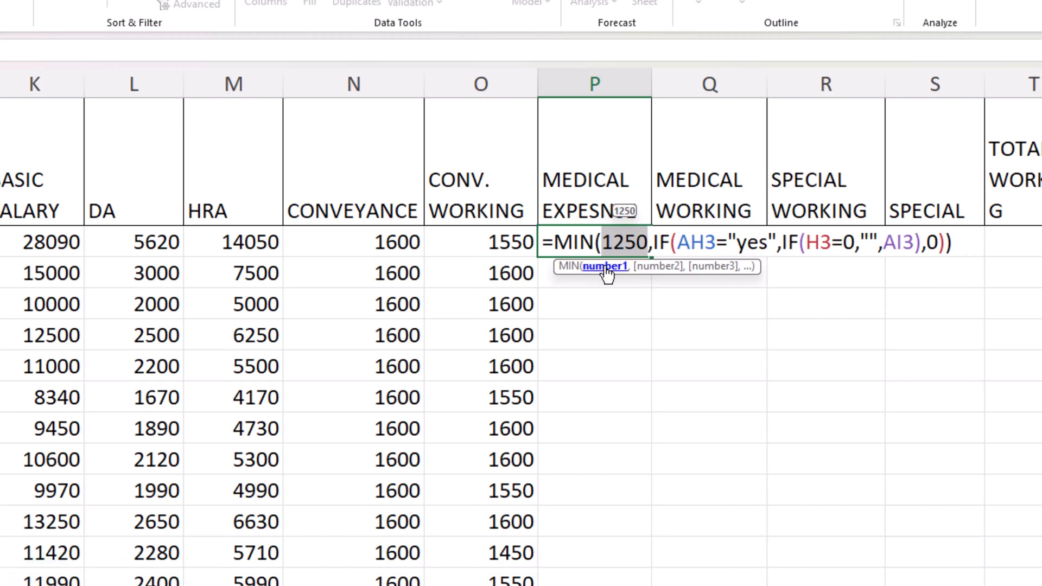
left_click(643, 270)
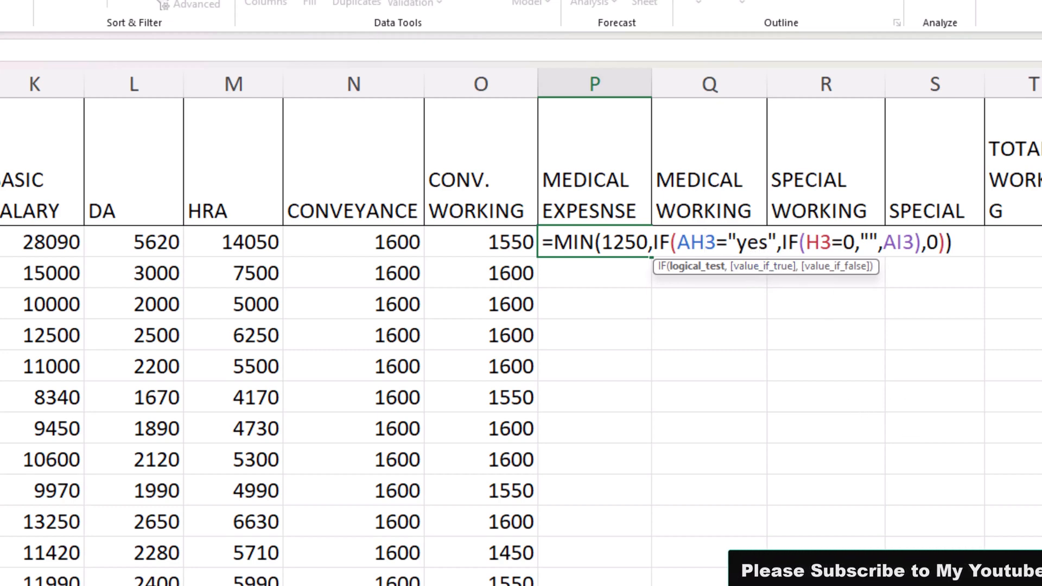
scroll(705, 242, "right", 5)
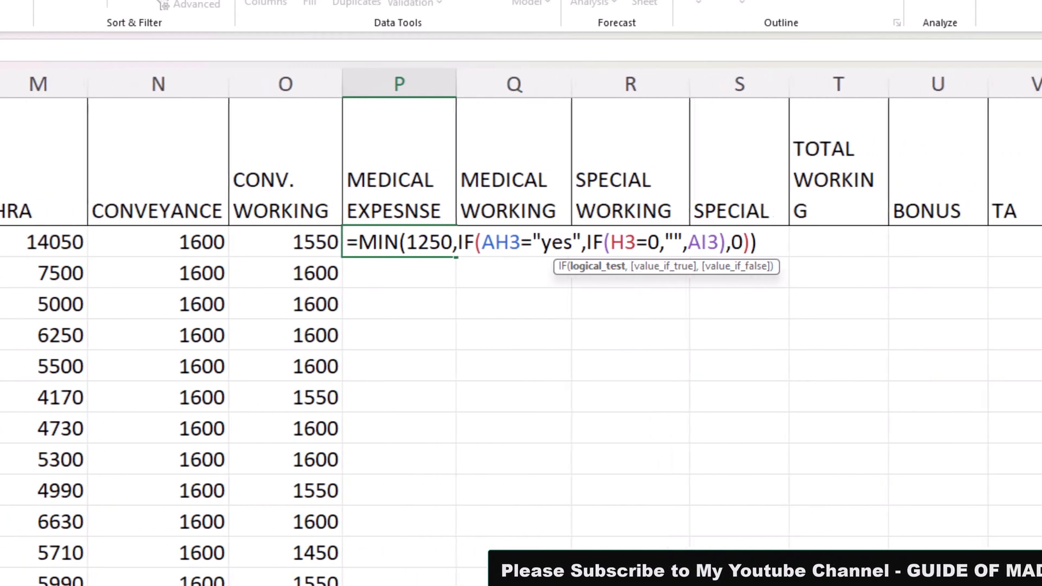
scroll(521, 326, "right", 10)
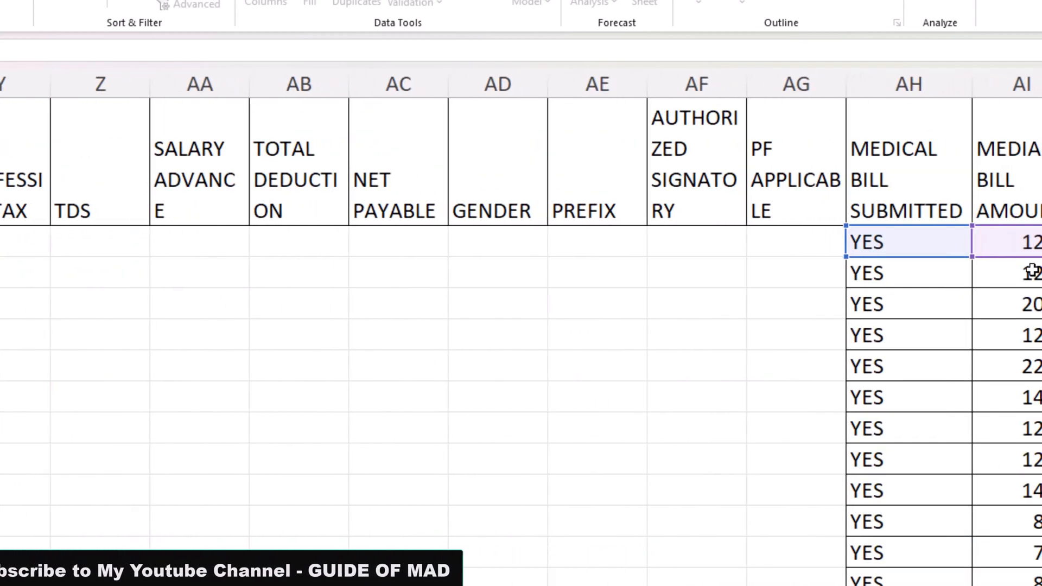
scroll(521, 325, "left", 5)
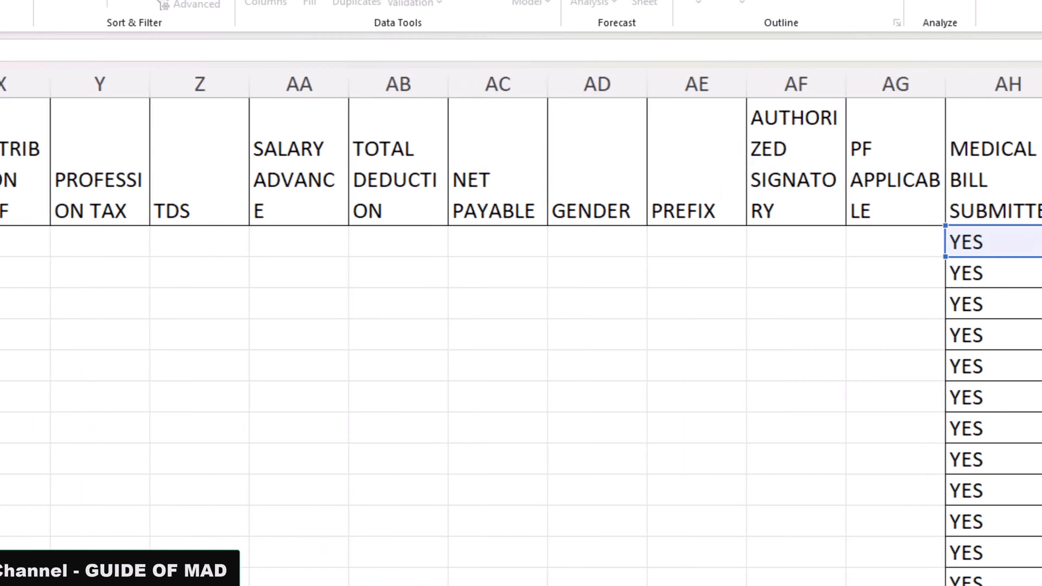
scroll(245, 408, "left", 5)
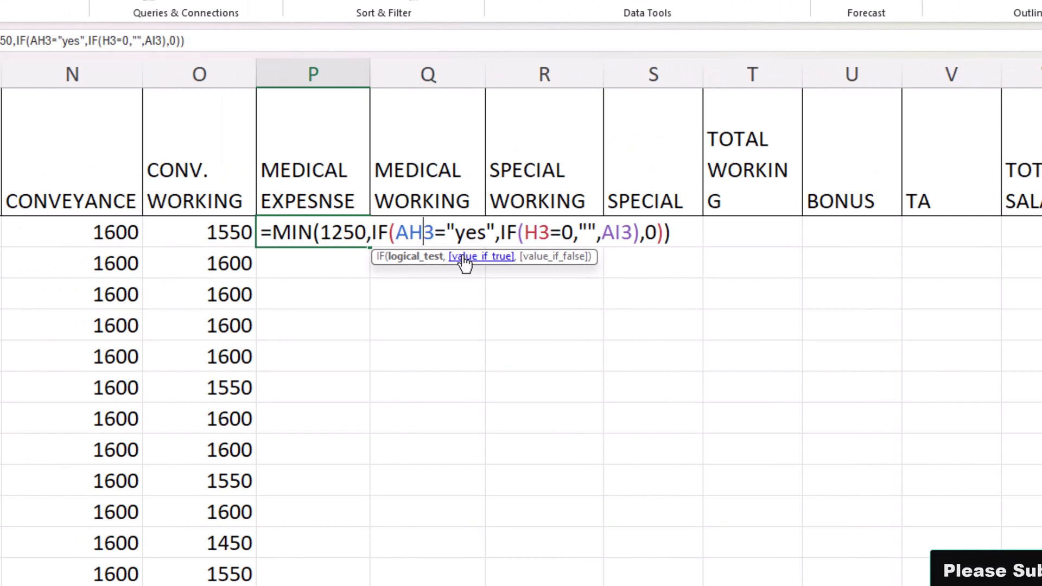
left_click(528, 237)
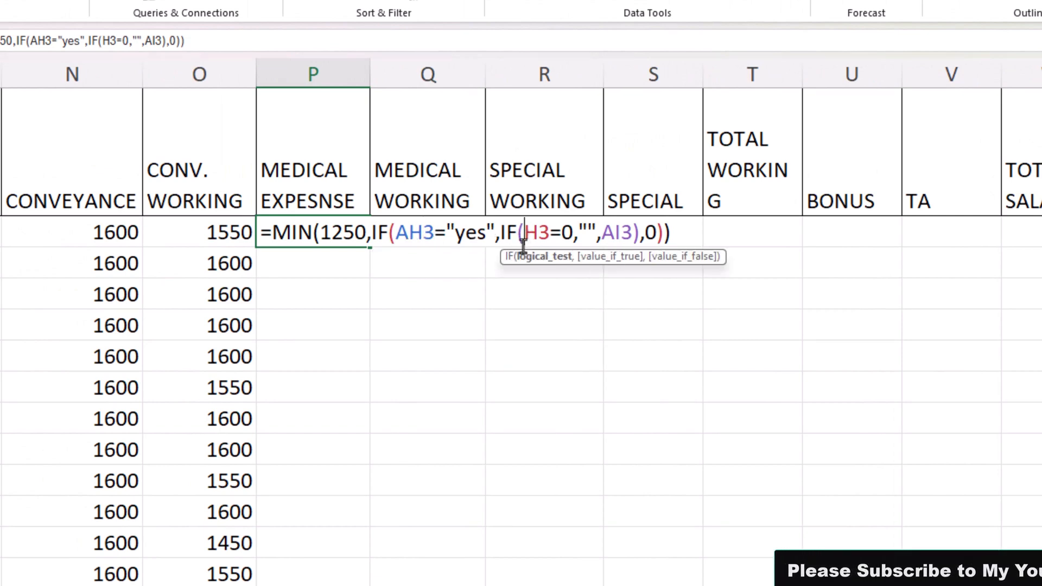
left_click(532, 258)
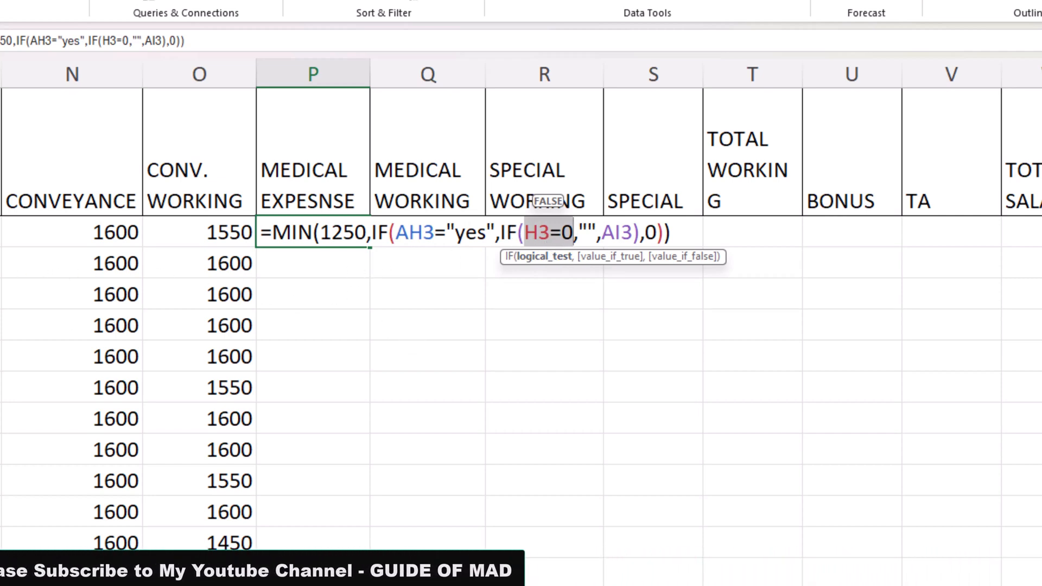
scroll(605, 583, "left", 3)
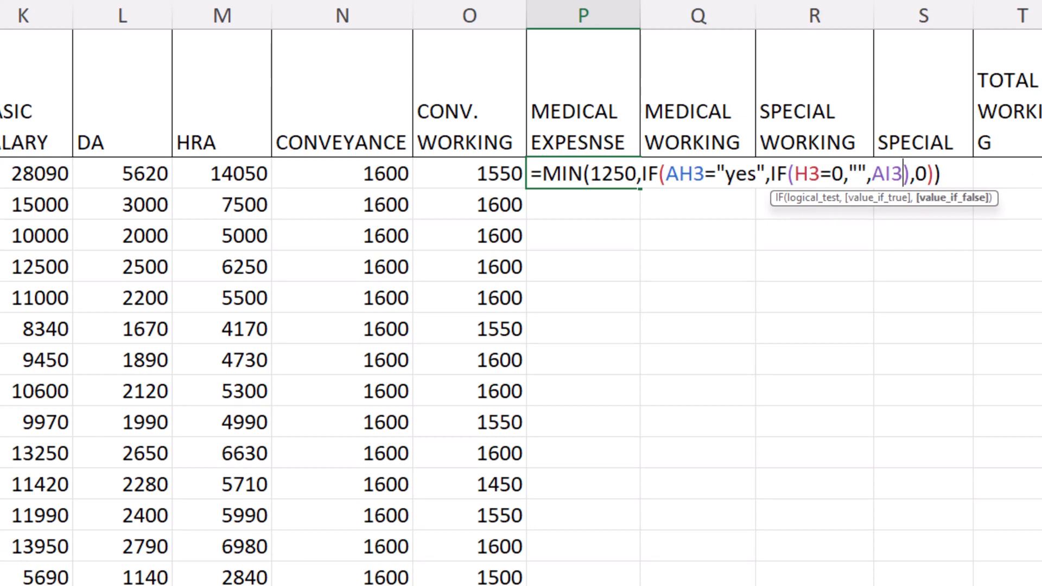
Check the SPECIAL WORKING and SPECIAL headers, then read requirements 14 to 16 in the assignment document
left_click(232, 174)
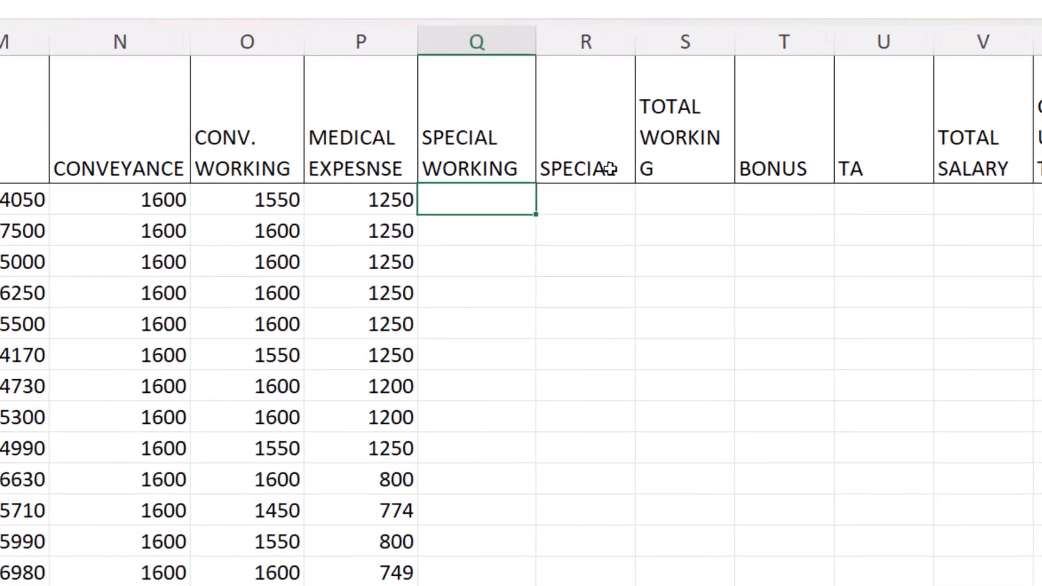
left_click(631, 195)
scroll(633, 179, "up", 1)
left_click(634, 168)
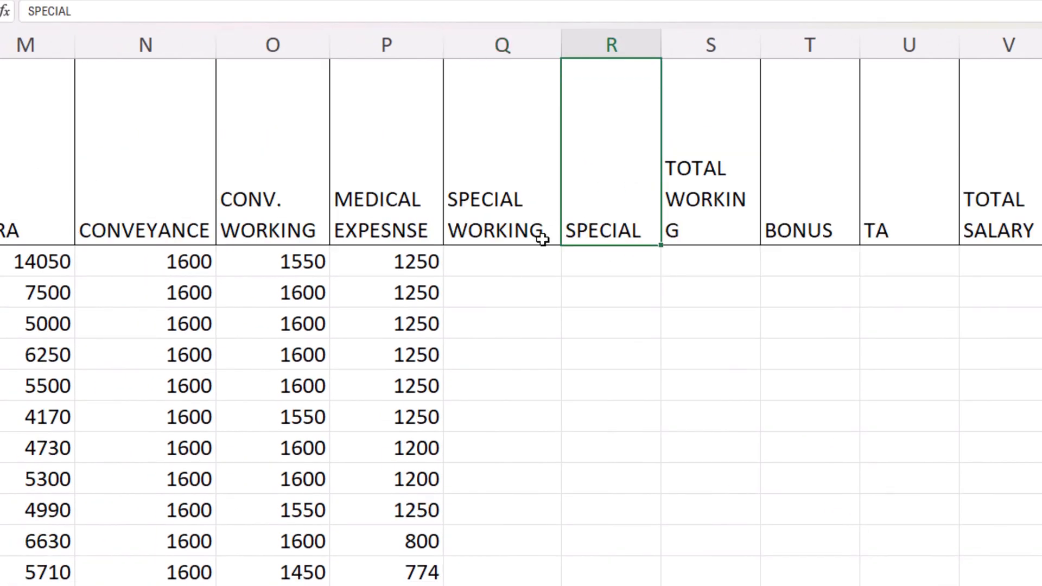
left_click(507, 249)
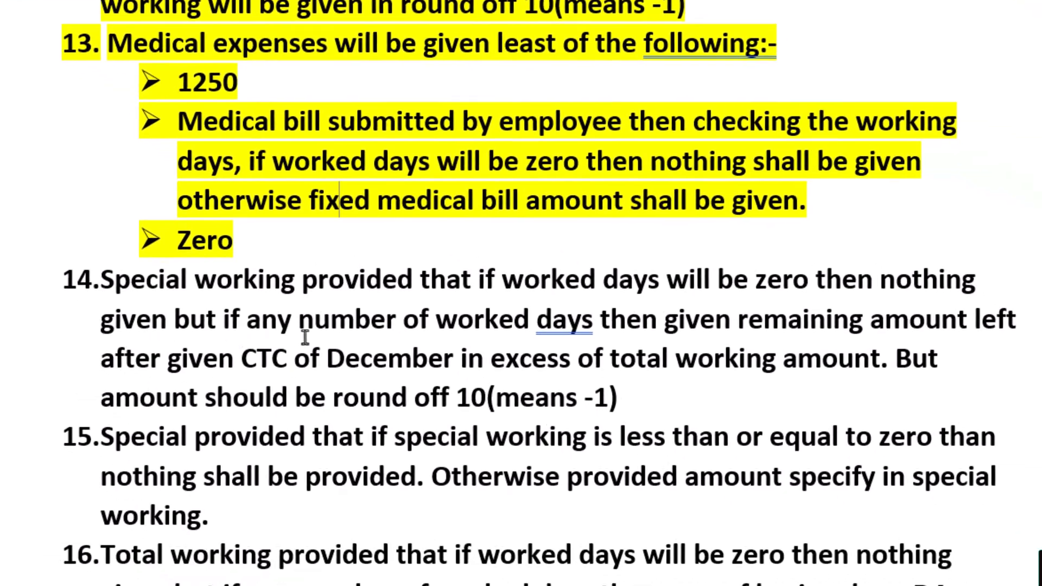
scroll(347, 331, "down", 2)
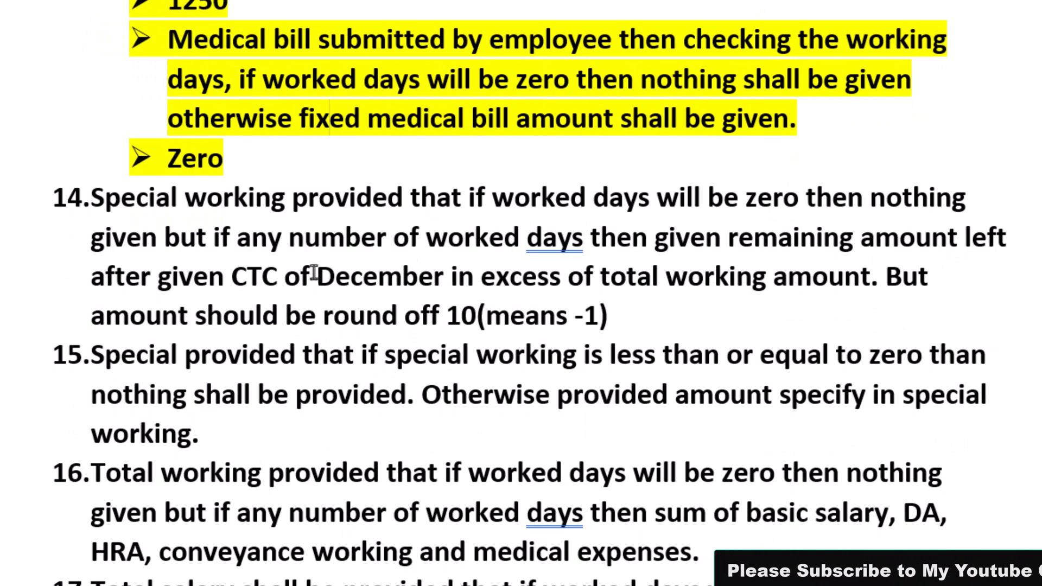
scroll(247, 272, "down", 2)
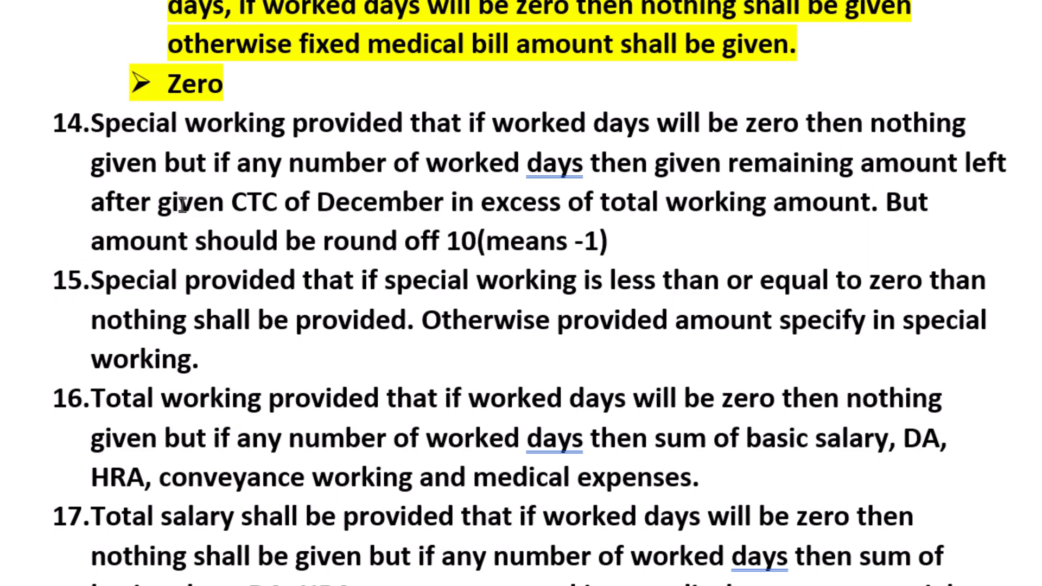
Return to the salary sheet and start the first TOTAL WORKING formula with =IF(H3=0,"" to leave zero worked days blank
key("alt+Tab")
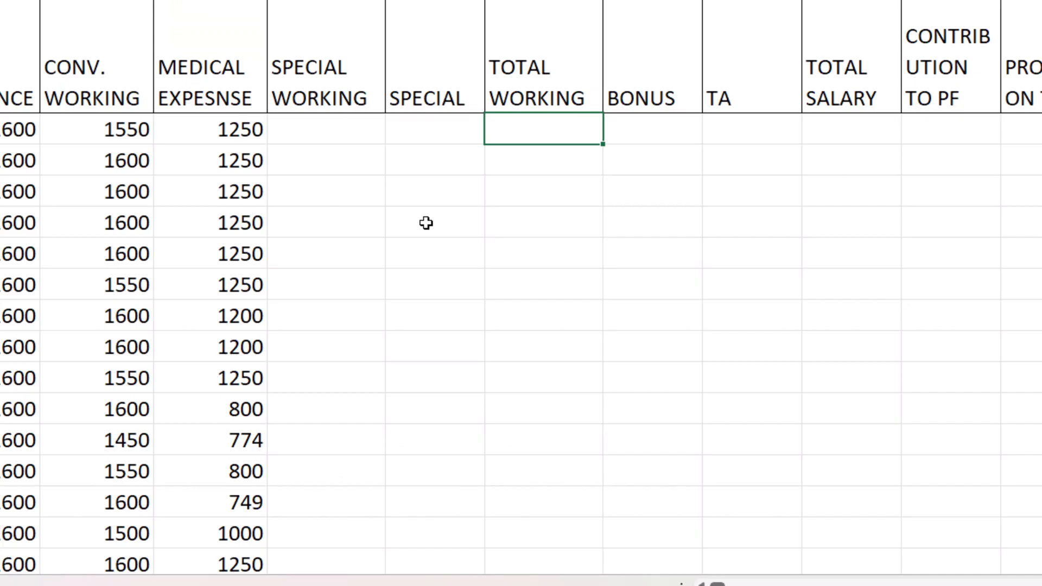
type("i")
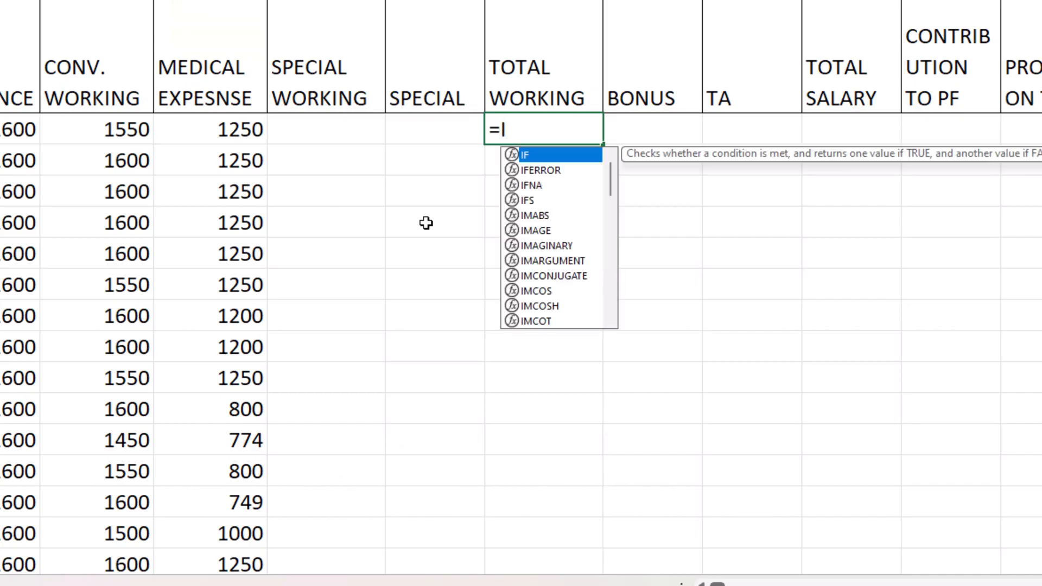
key("Tab")
key("Left")
key("Left")
key("Left")
key("Left")
key("Left")
key("Left")
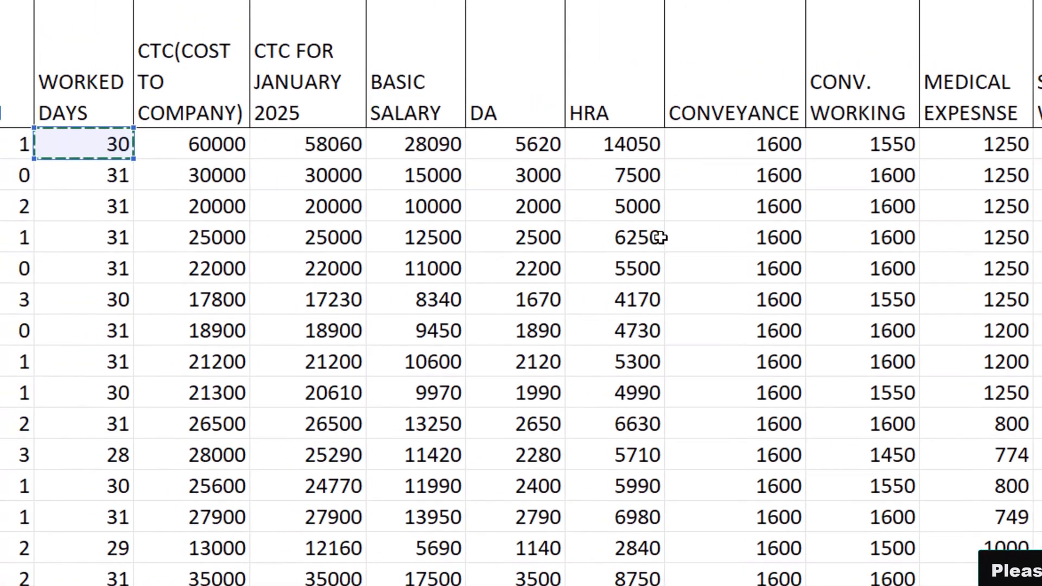
type("=0")
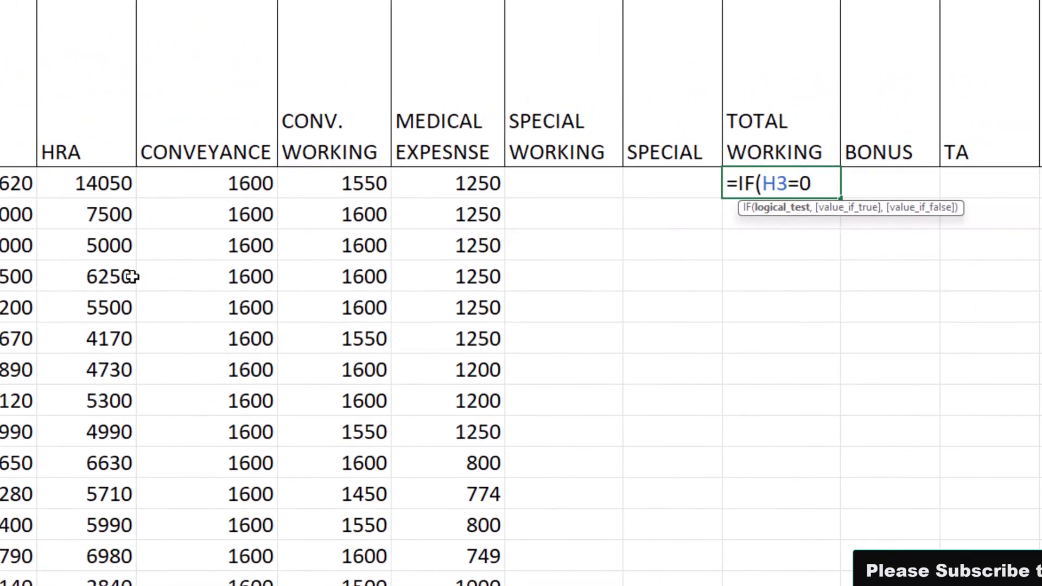
type(",")
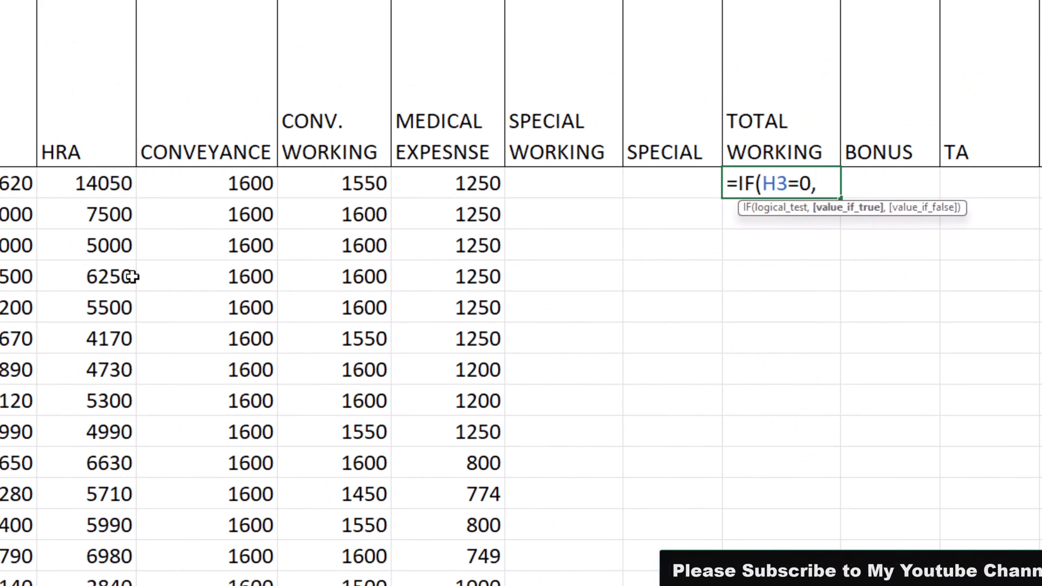
type("\"\",S")
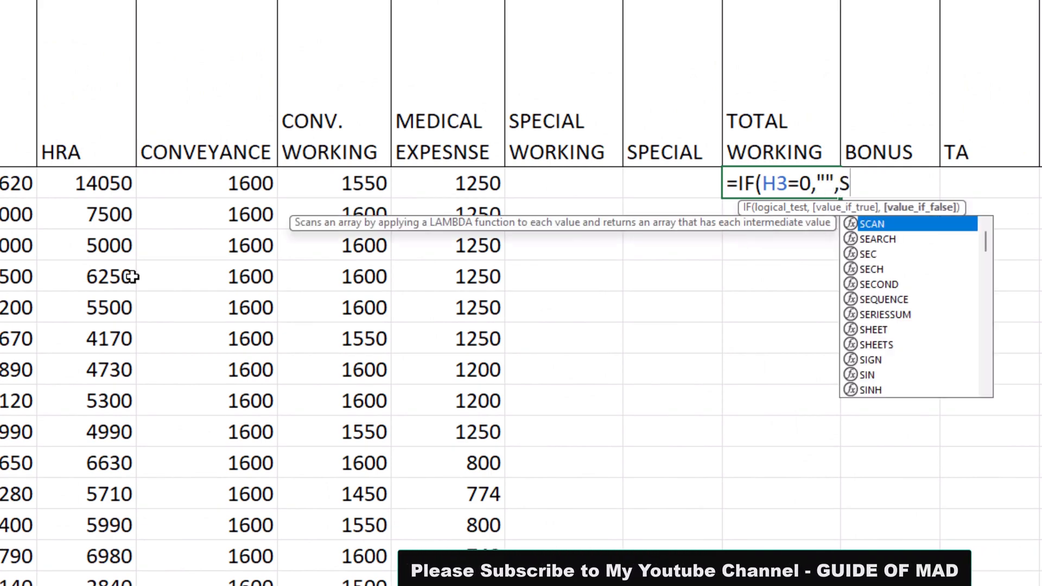
type("UM(")
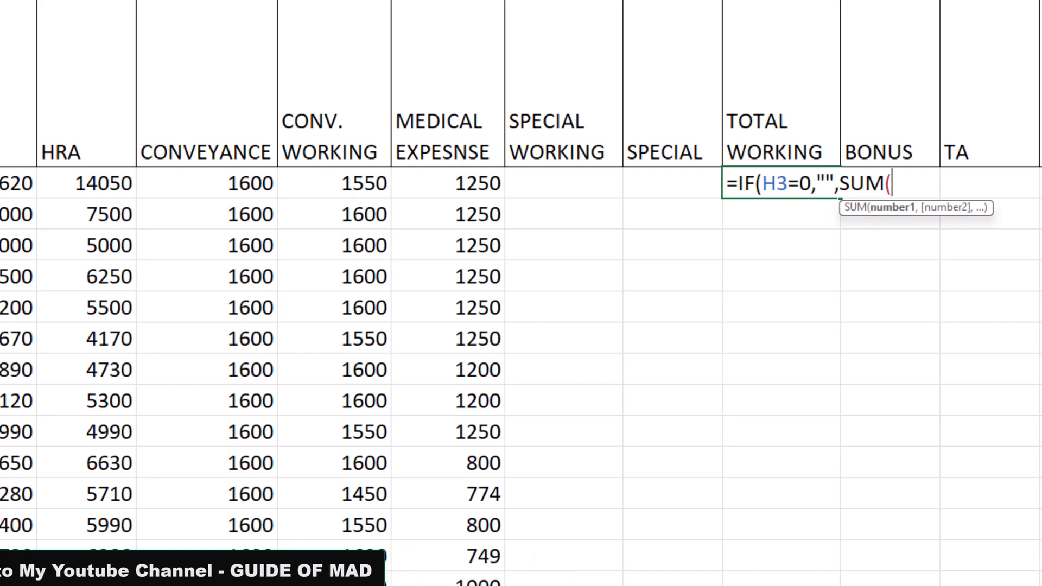
type("K3")
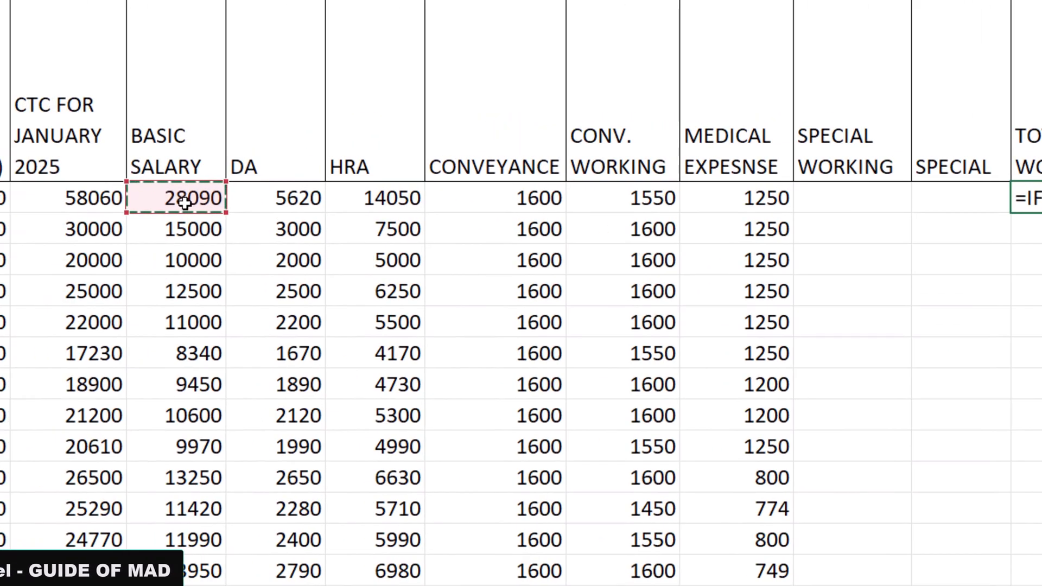
type(",")
Complete the first TOTAL WORKING formula with SUM(K3,L3,M3,O3,P3) as the value if false, and reopen it for review
left_click(249, 202)
type(",")
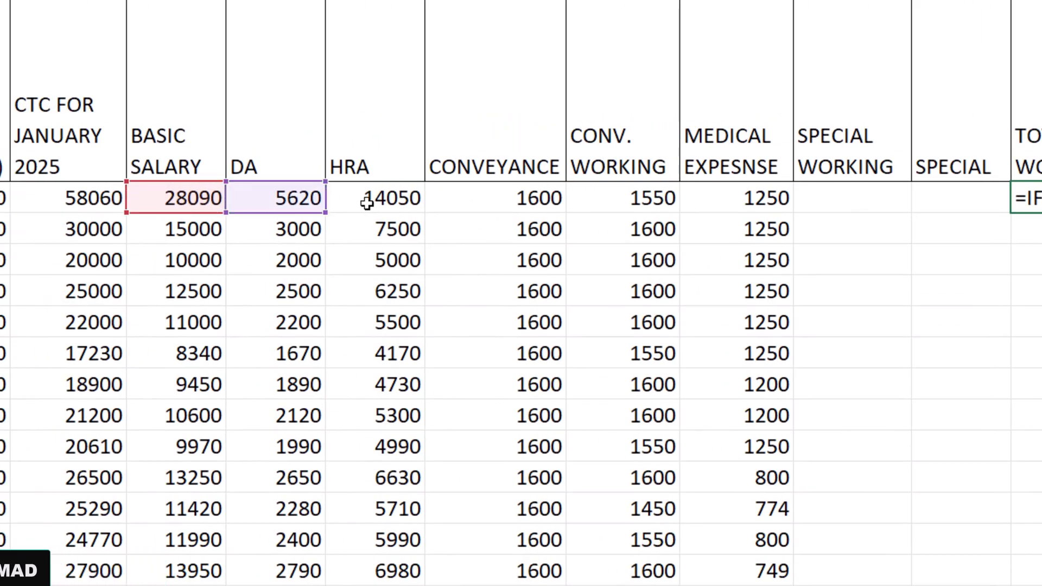
left_click(369, 202)
left_click(613, 198)
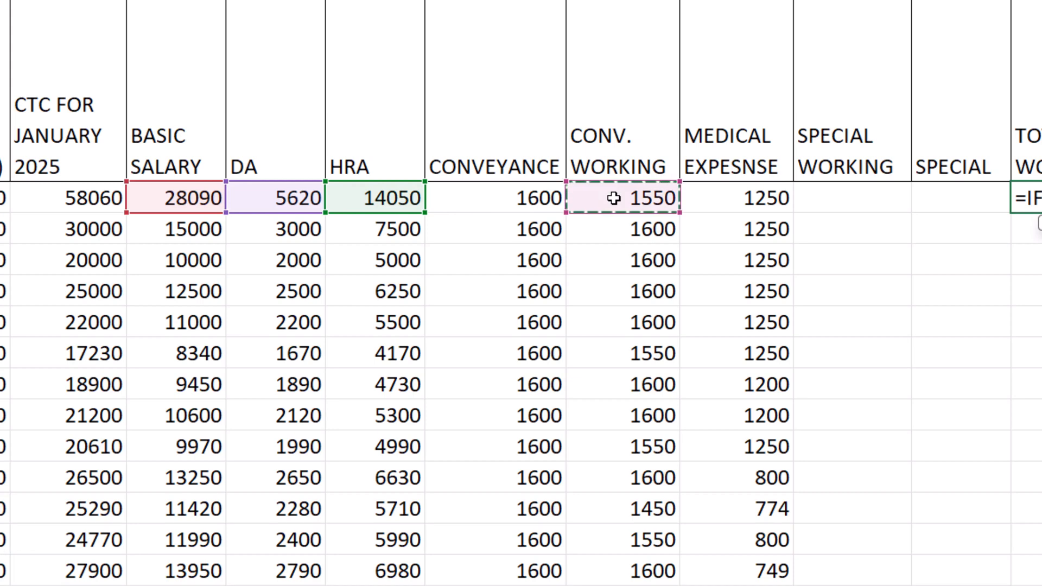
type(",")
left_click(741, 199)
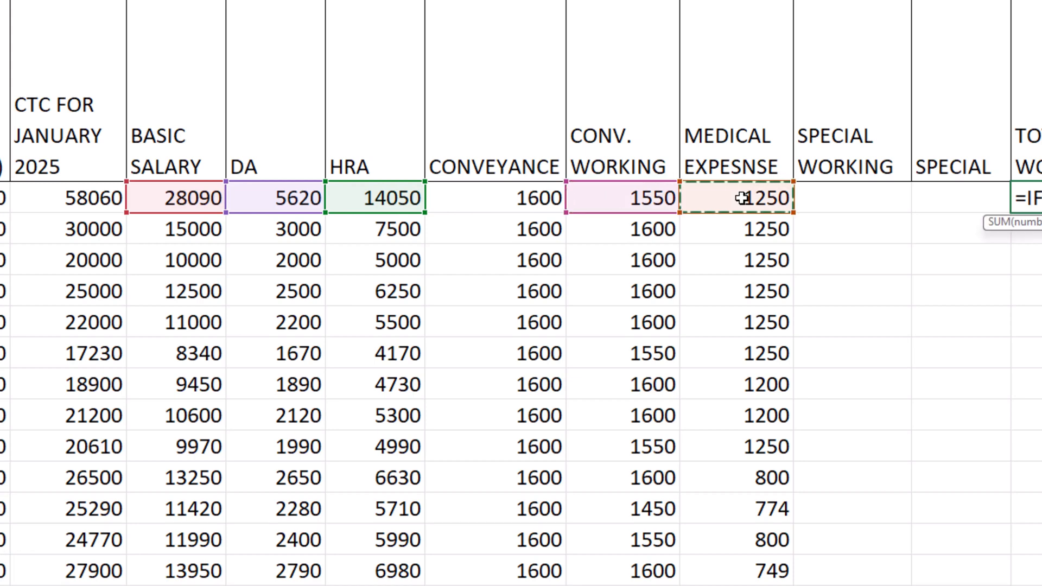
key("Return")
key("Return")
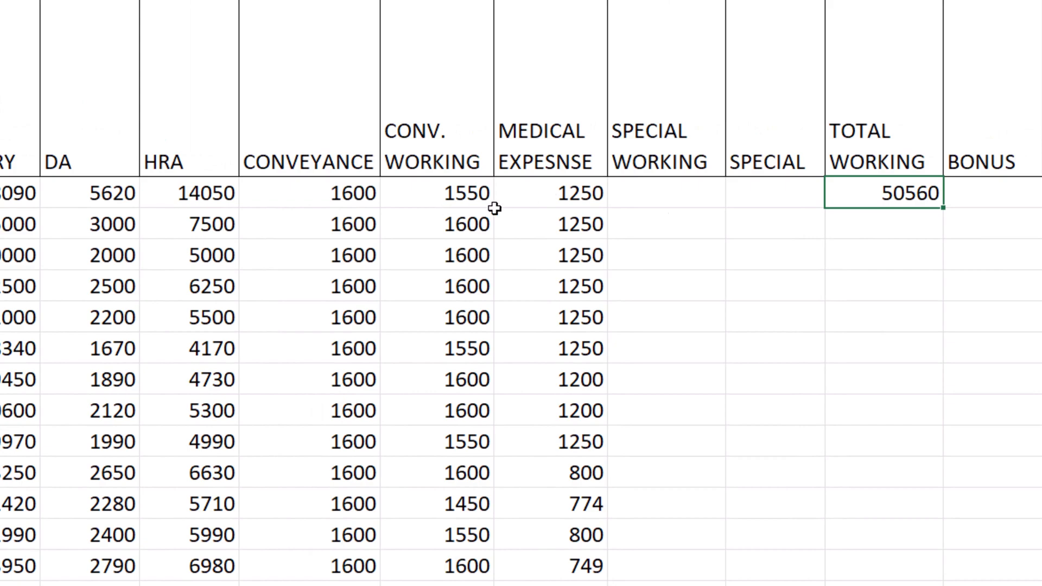
double_click(887, 199)
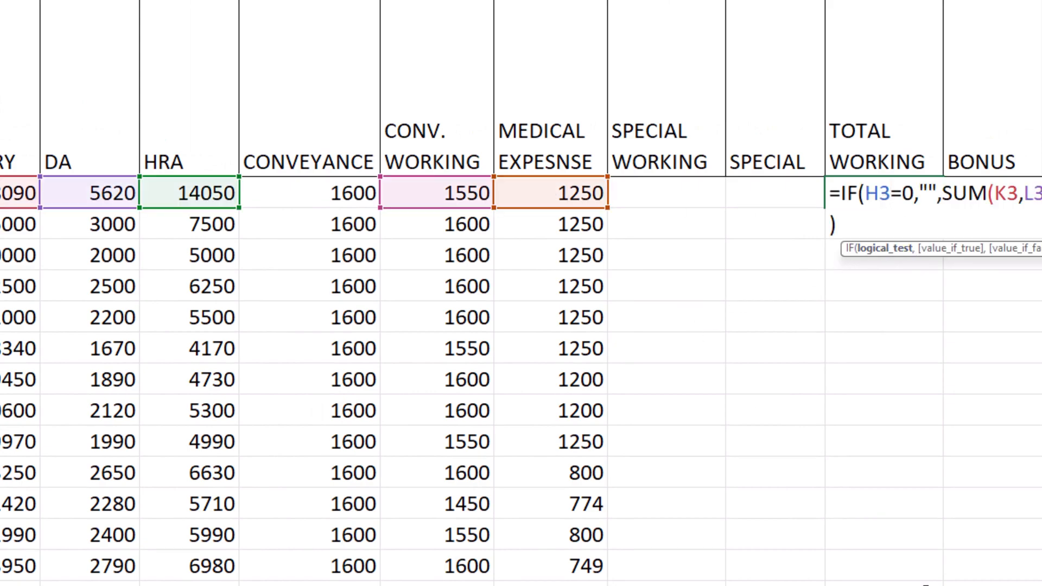
Check the cells referenced by the first TOTAL WORKING formula, then accept it and fill it down the column
scroll(521, 293, "right", 10)
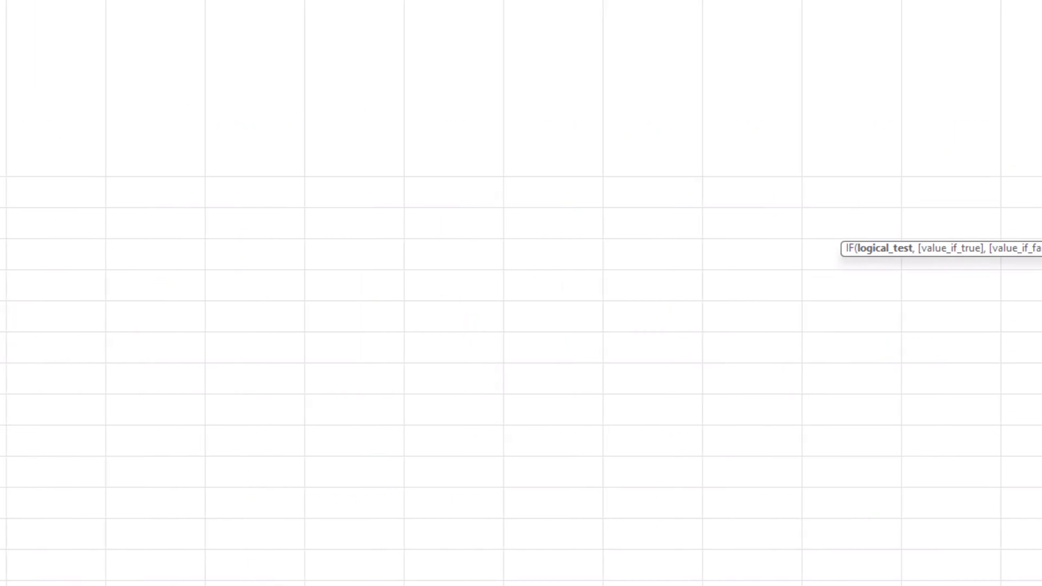
scroll(521, 293, "left", 15)
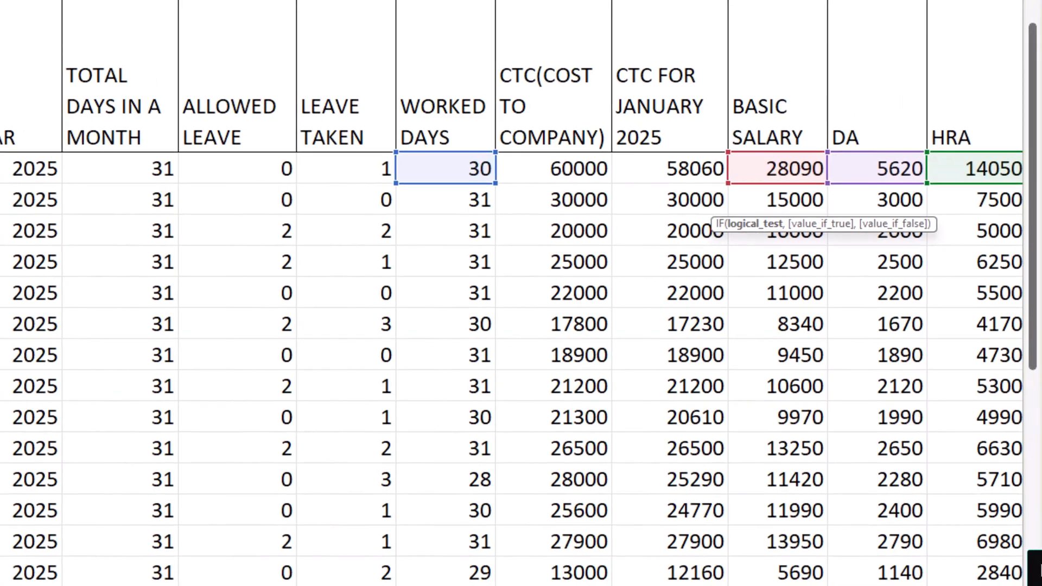
scroll(521, 293, "right", 5)
scroll(521, 293, "right", 7)
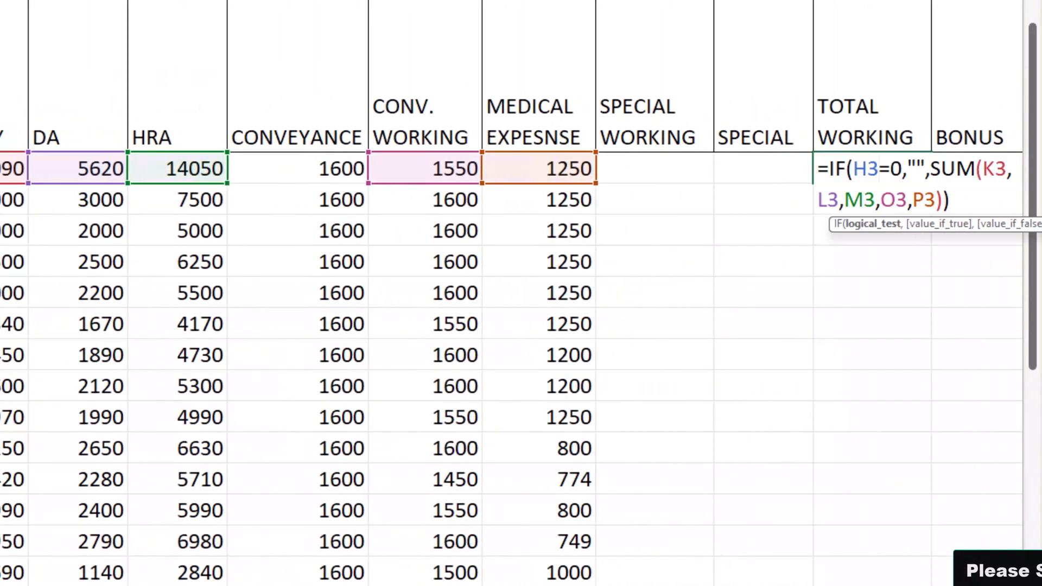
scroll(521, 293, "right", 2)
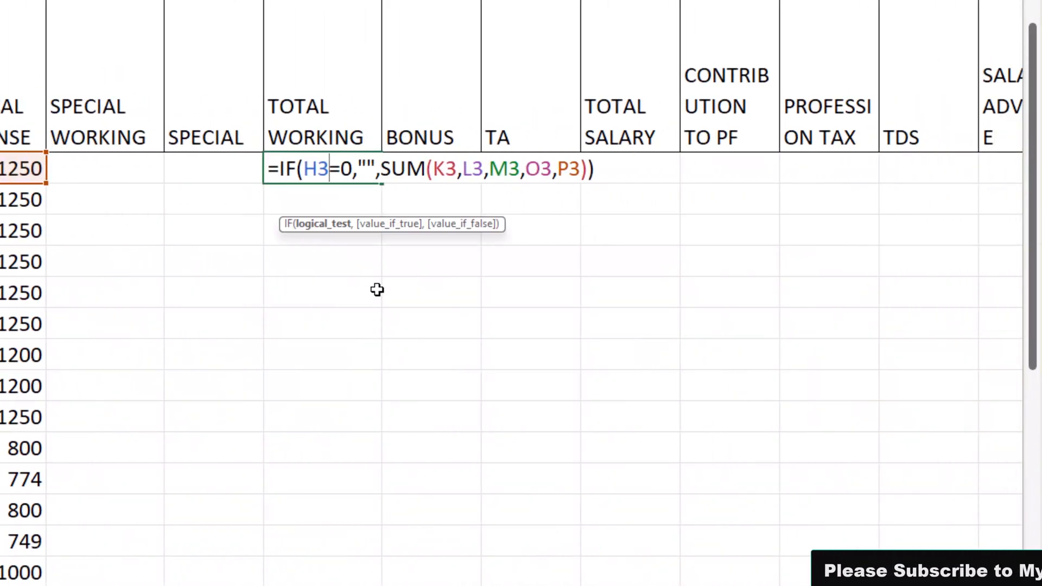
key("Return")
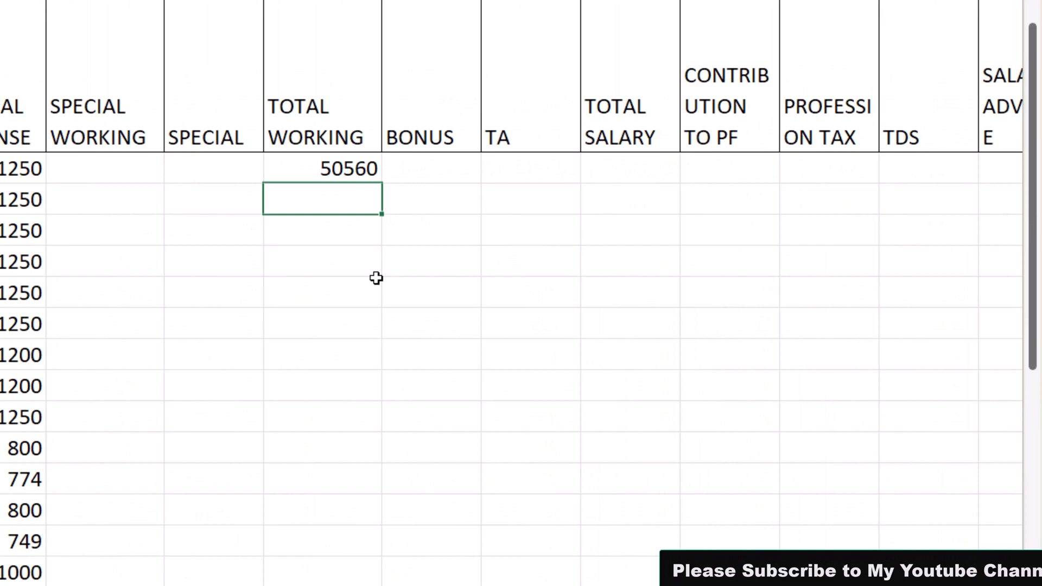
left_click(345, 168)
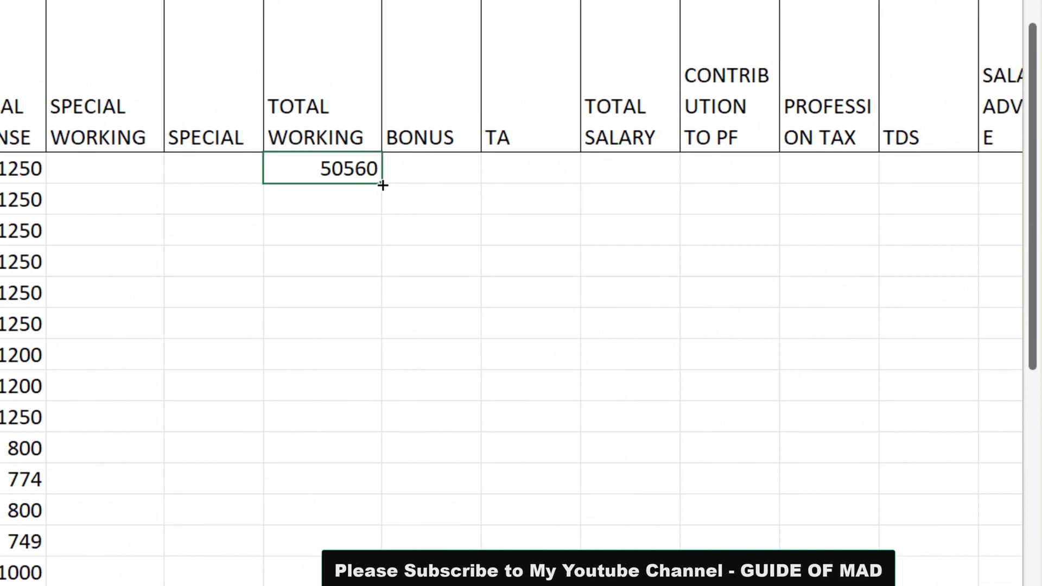
double_click(379, 188)
Start the first SPECIAL WORKING formula with =IF(H3=0,"",ROUND( so that zero worked days stay blank
left_click(109, 159)
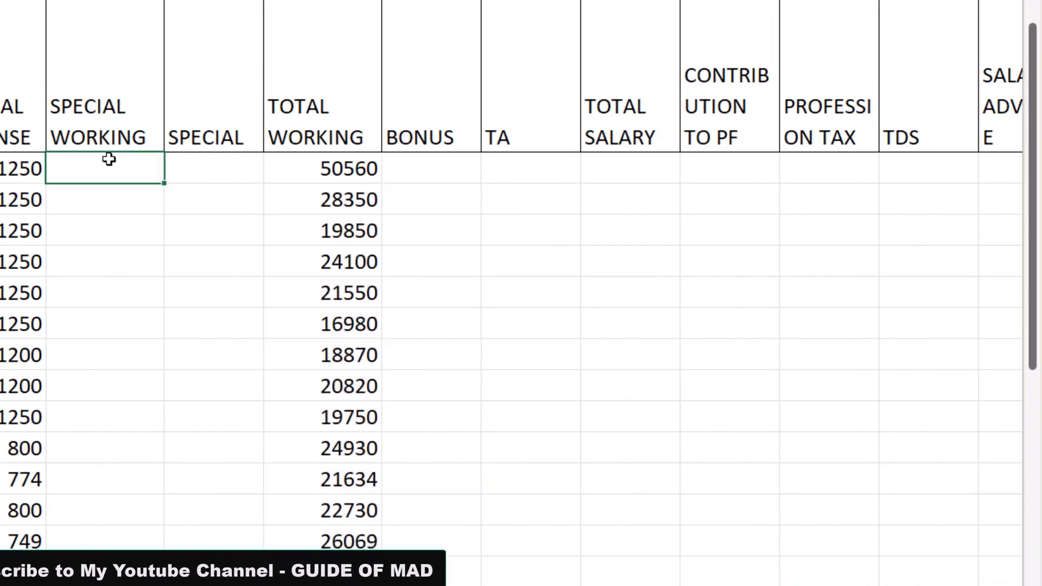
type("=IF(H3=0,\"\",")
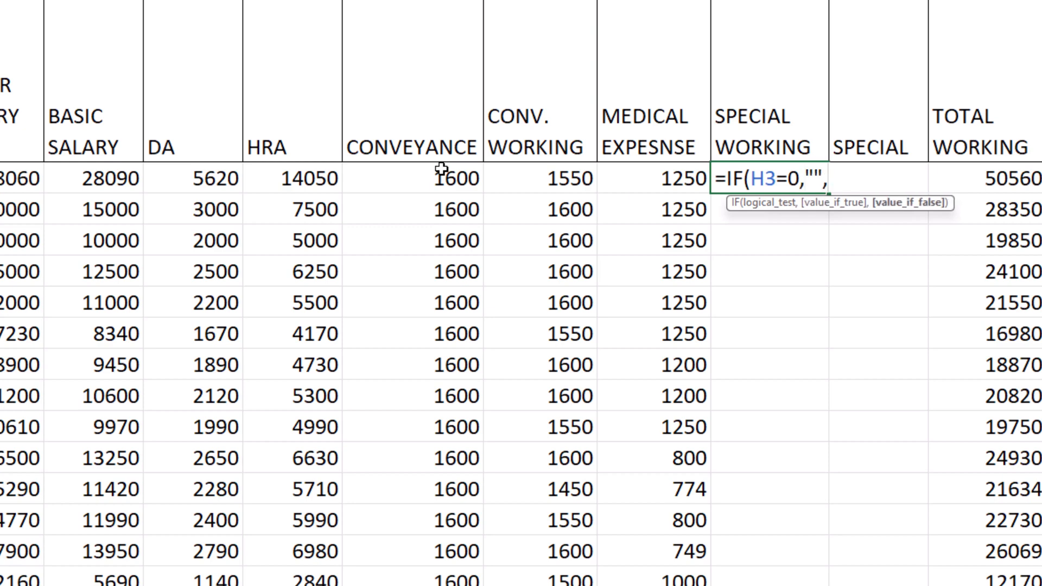
type("ROUND(")
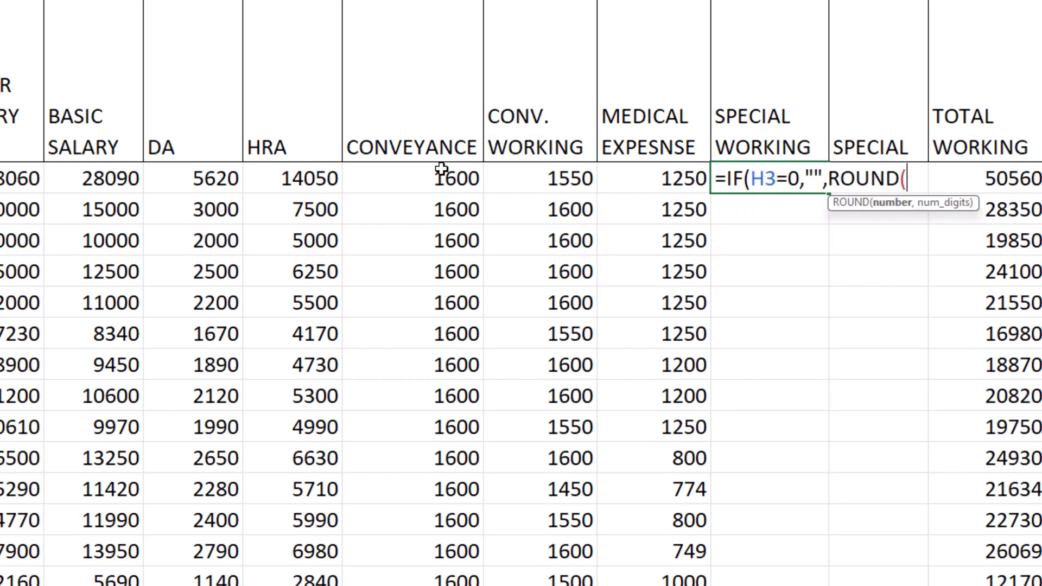
Complete the SPECIAL WORKING formula with J3-S3 rounded to -1 digits and fill it down the column
key("Left")
key("Left")
key("Left")
key("Left")
key("Left")
key("Left")
key("Left")
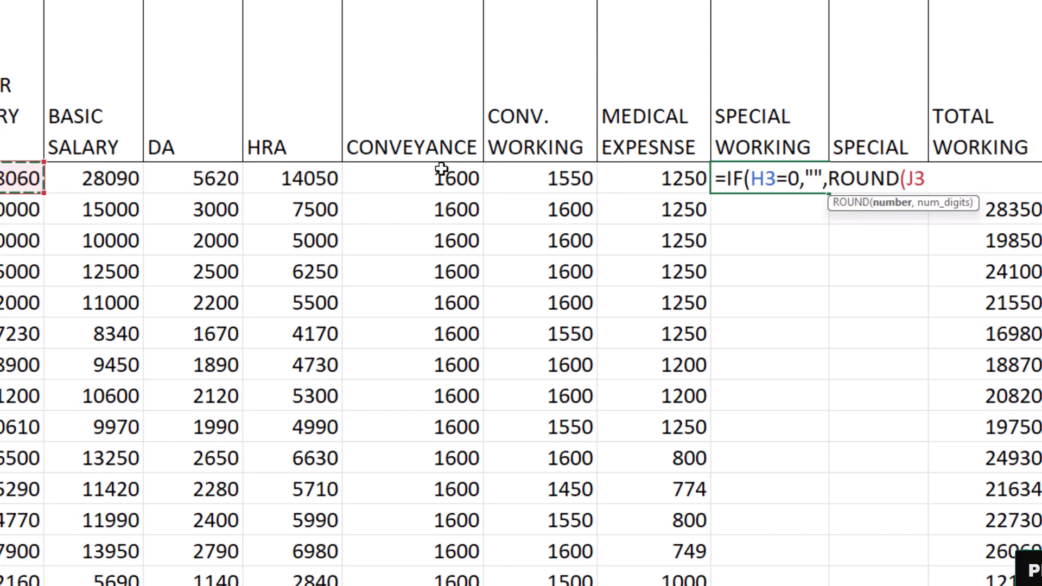
type("-")
key("Right")
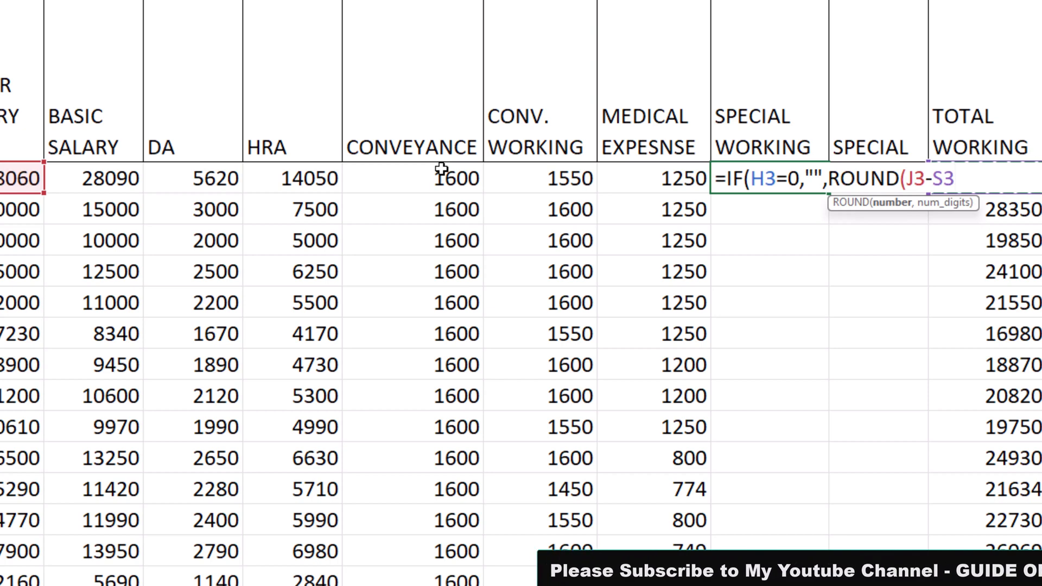
type(",")
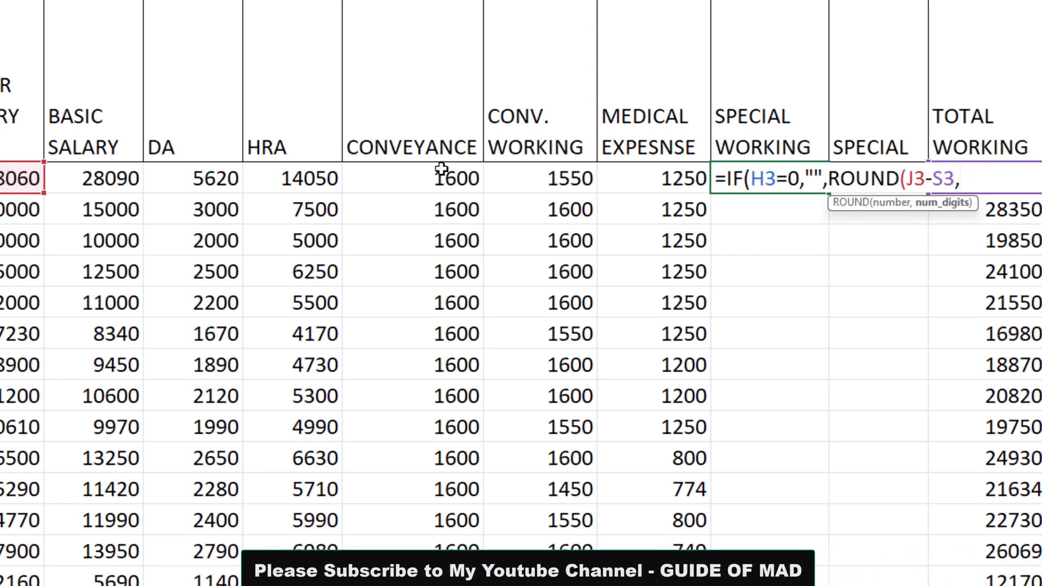
type("-1")
key("Return")
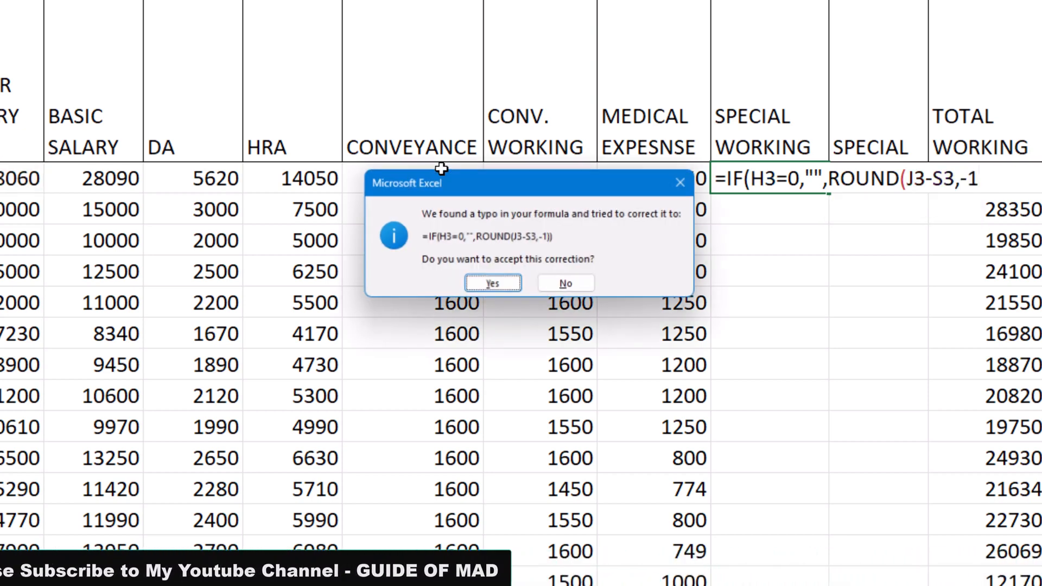
key("Return")
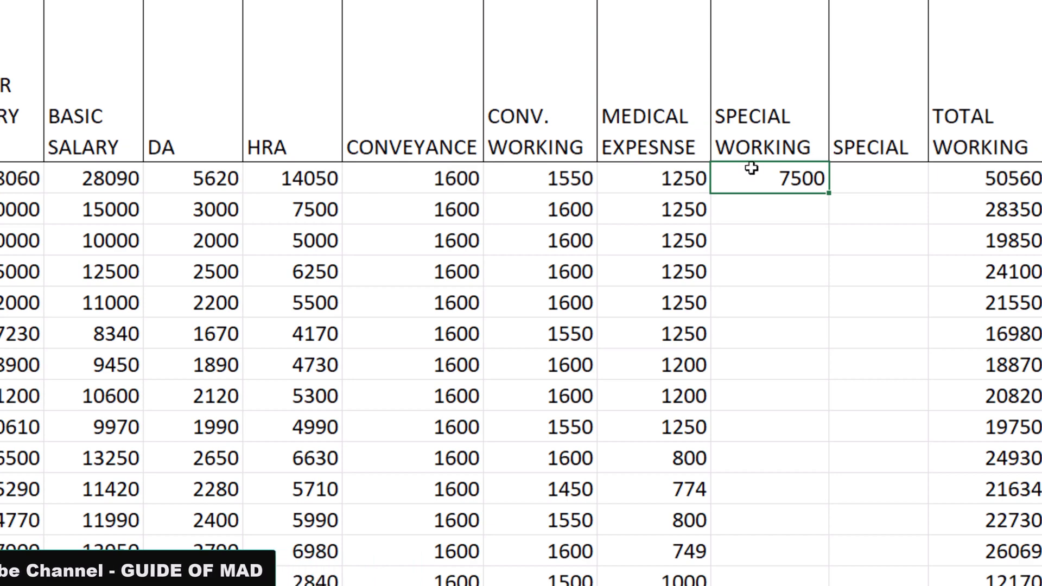
double_click(832, 193)
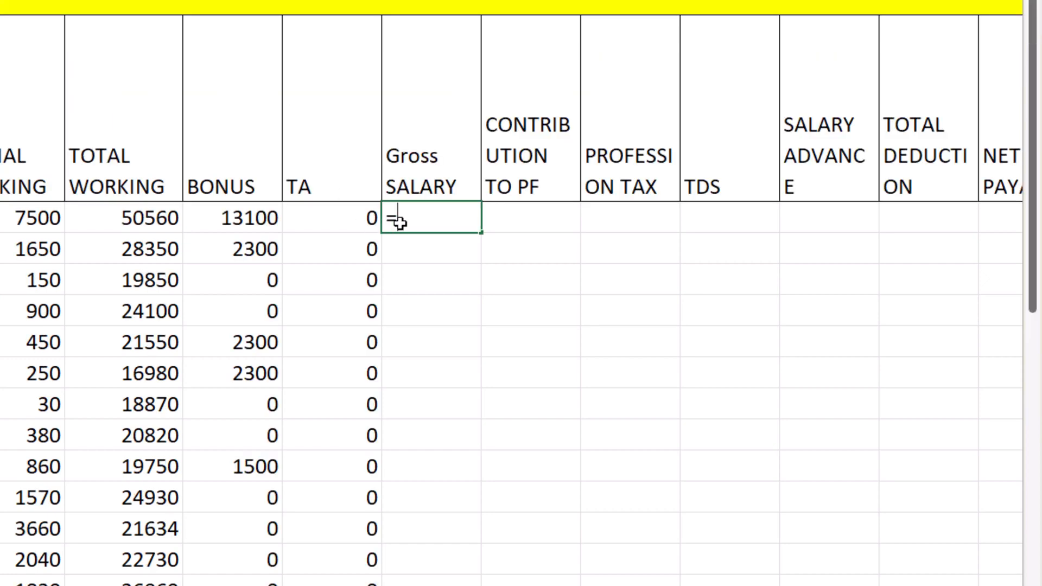
Start the first Gross SALARY formula with =IF(H3=0,"" to leave zero worked days blank
type("IF(")
key("Left")
key("Left")
key("Left")
key("Left")
key("Left")
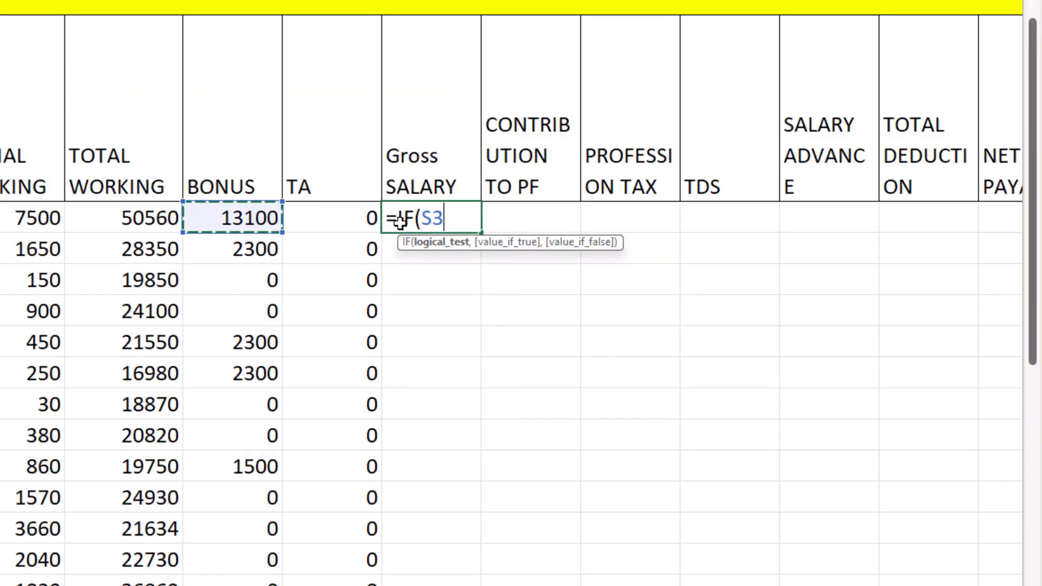
key("Left")
key("Left")
key("Left")
key("Left")
key("Left")
key("Left")
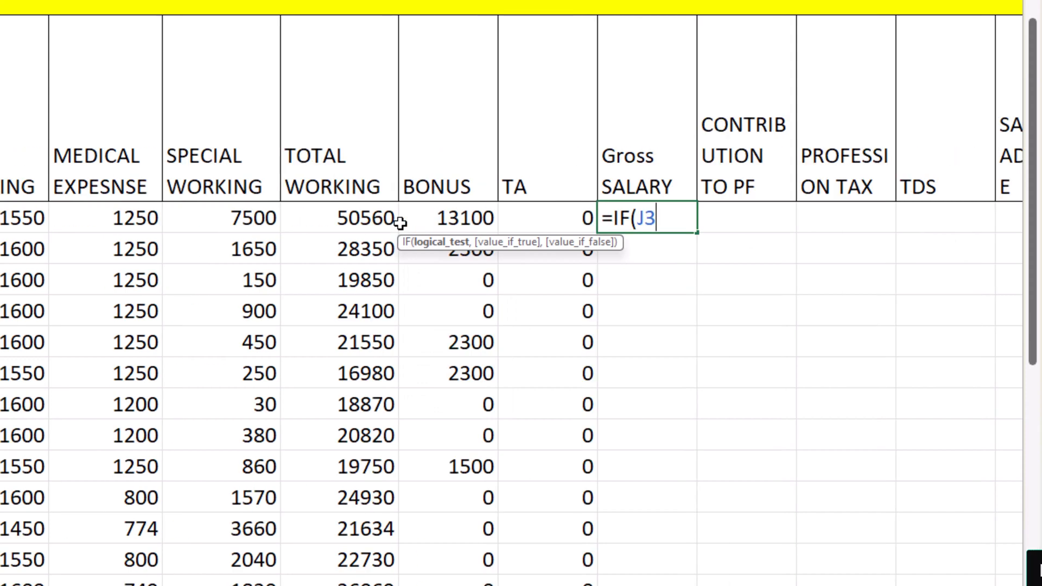
type("=")
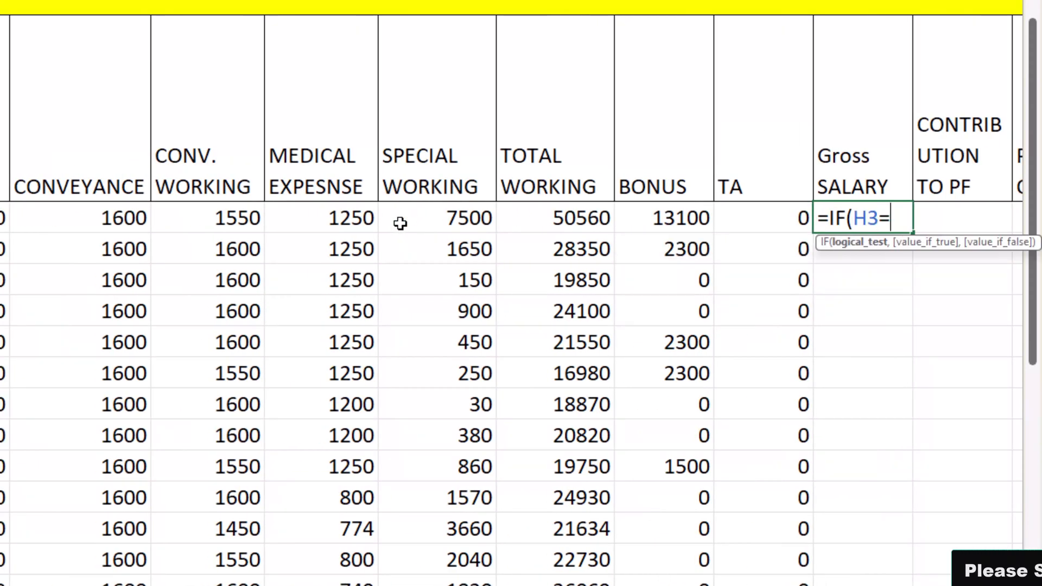
type("\"")
key("BackSpace")
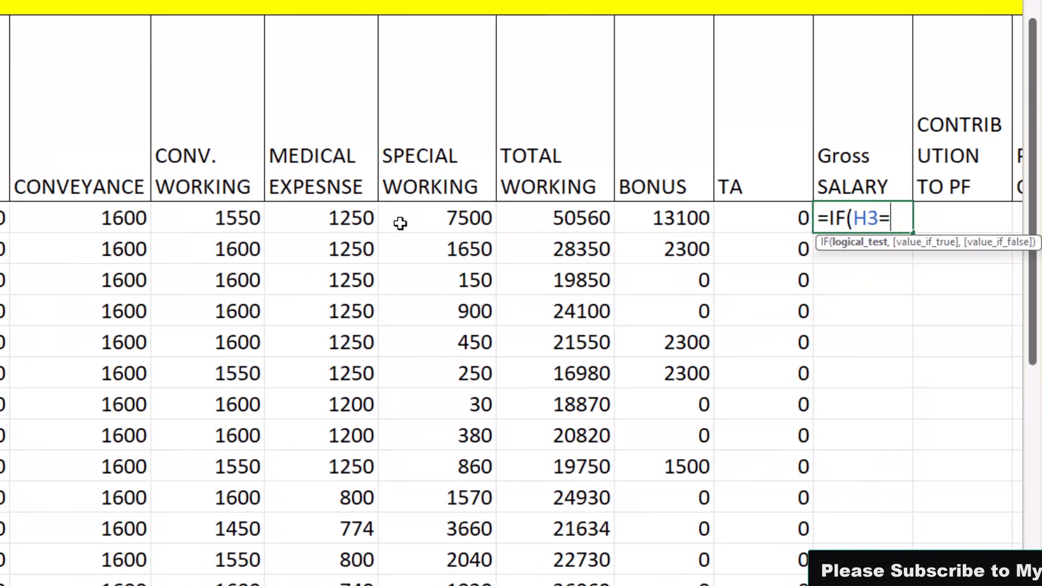
type("0")
type(",\"\"")
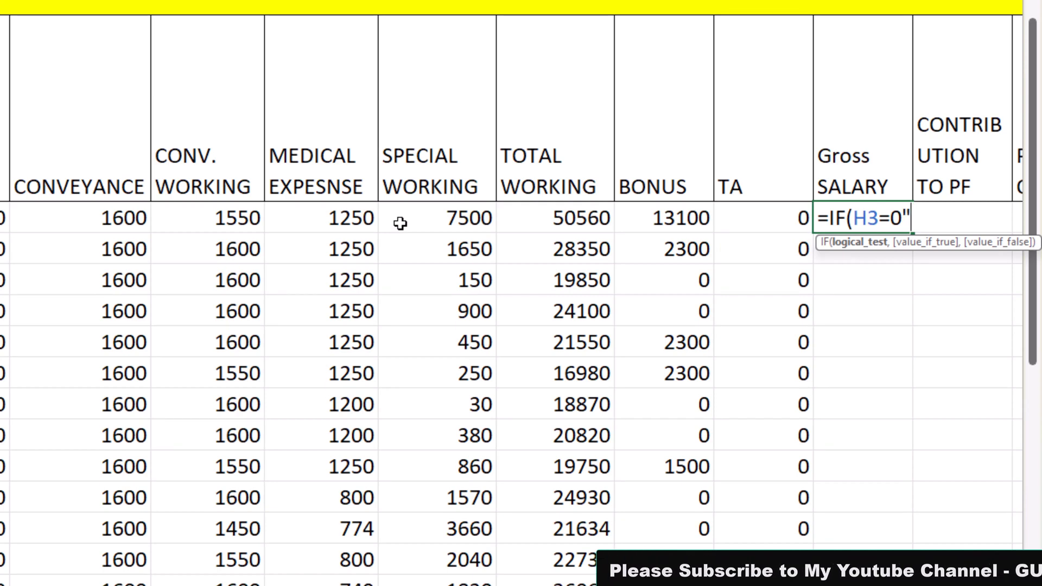
type(",sum")
Add a SUM as the Gross SALARY formula's value if false, starting with K3, L3, M3, O3 and P3
key("Tab")
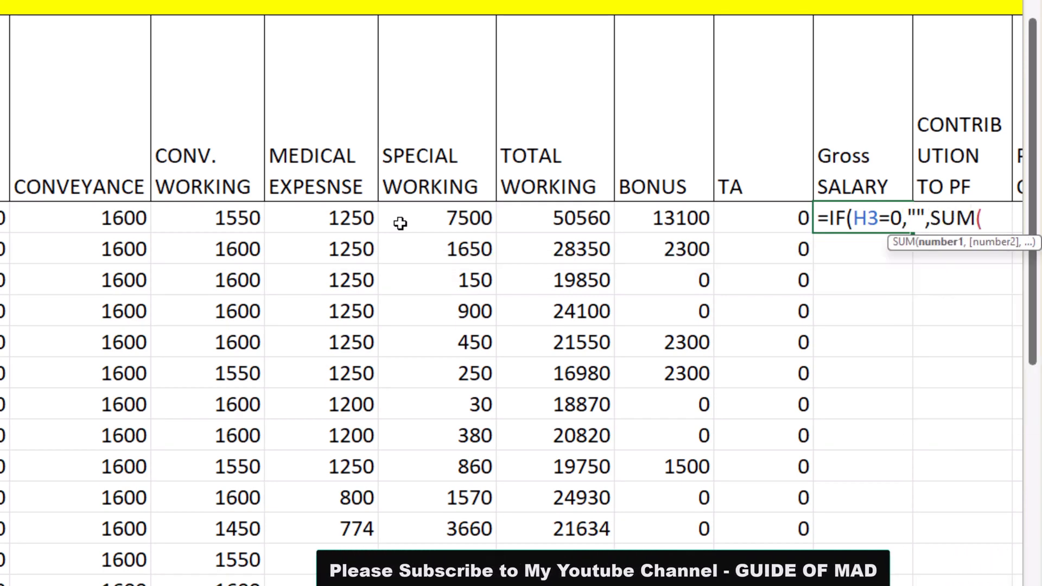
type("K3")
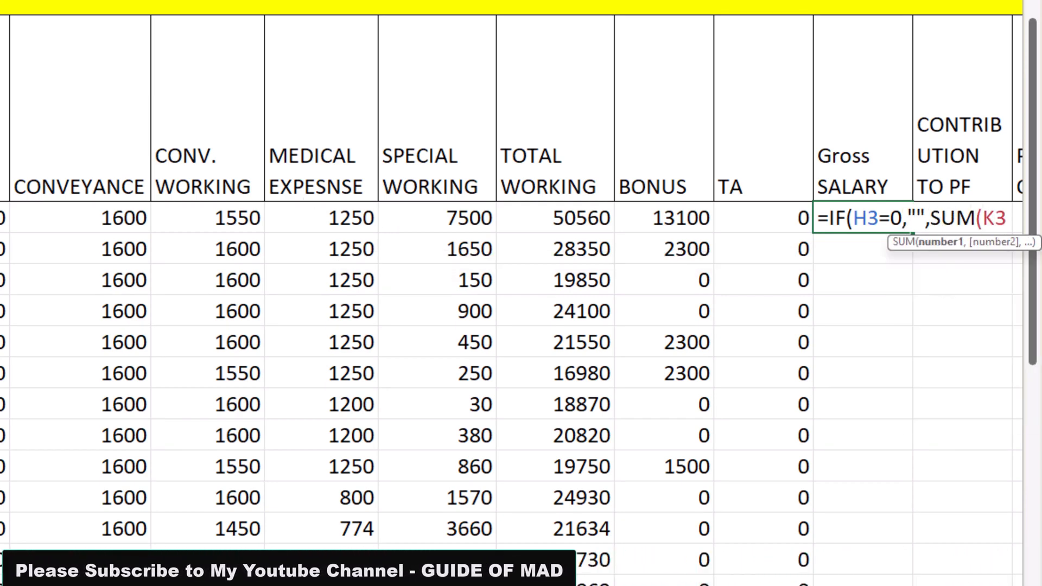
type(",L3,")
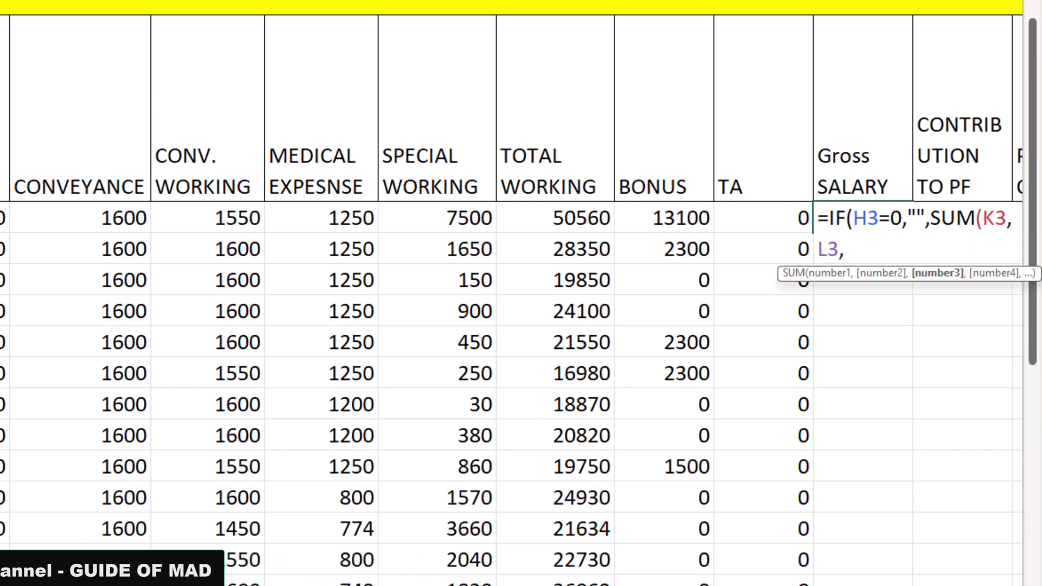
left_click(5, 217)
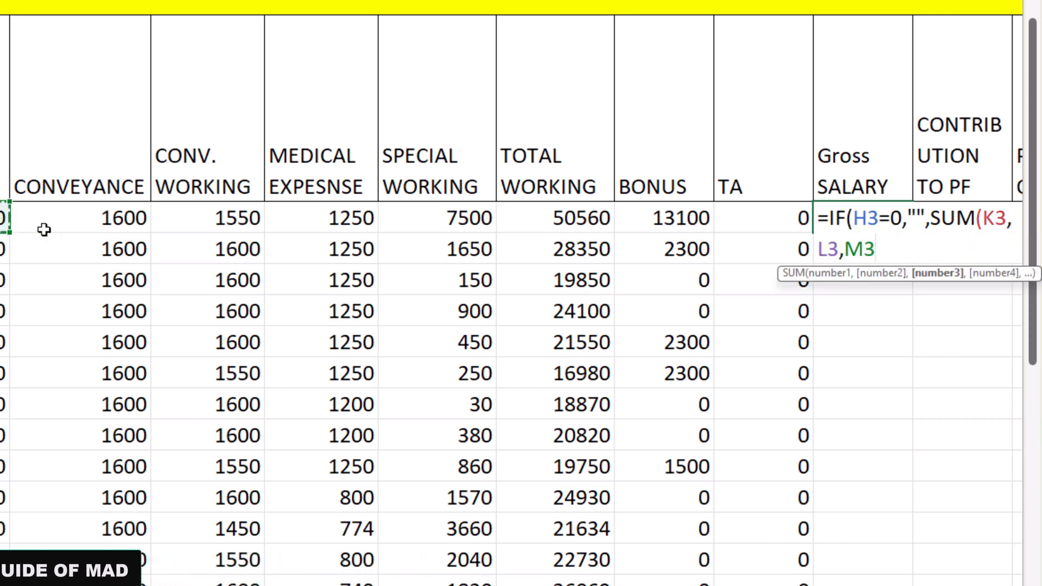
type(",")
left_click(239, 219)
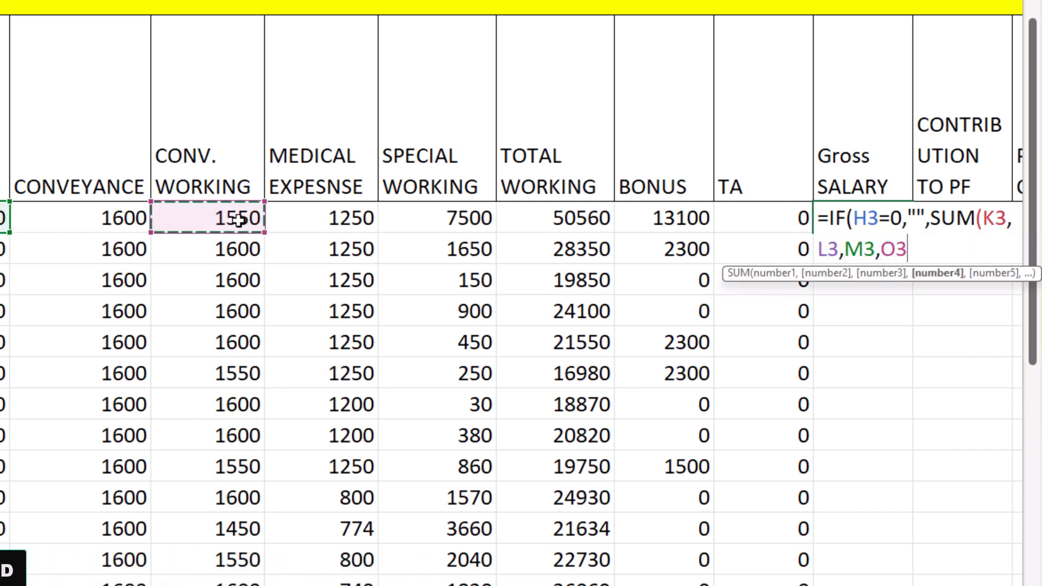
type(",")
left_click(350, 220)
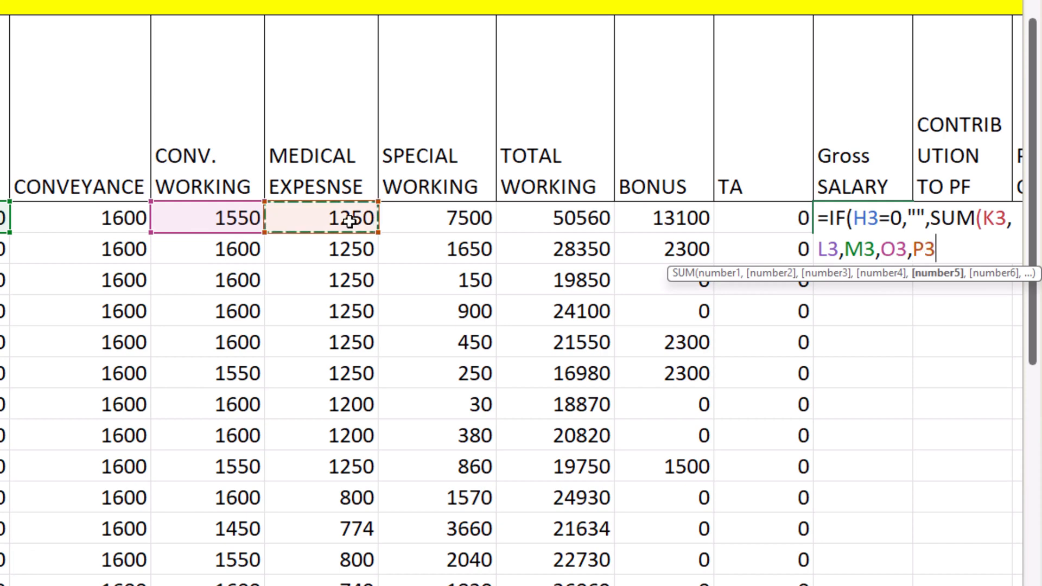
Complete the Gross SALARY sum with Q3, S3 and T3, excluding TOTAL WORKING, and fill the formula down the column
type(",")
left_click(448, 218)
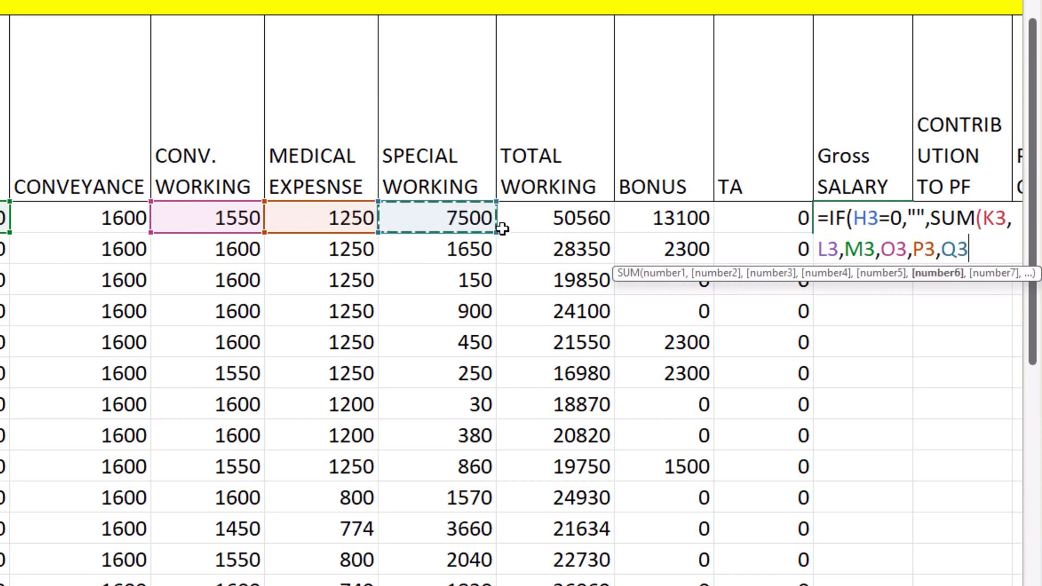
type(",")
left_click(670, 223)
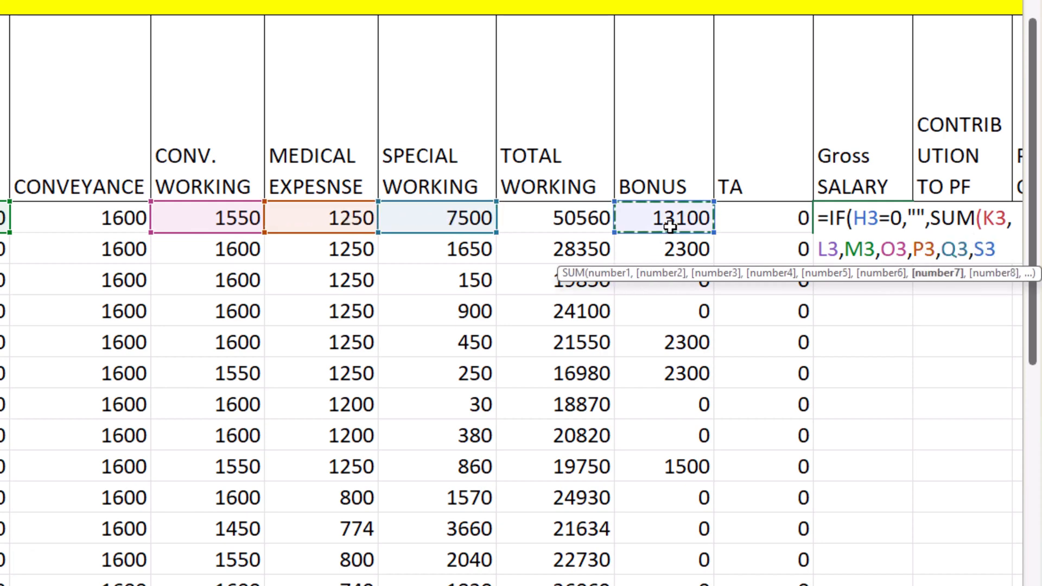
type(",")
left_click(760, 221)
key("Return")
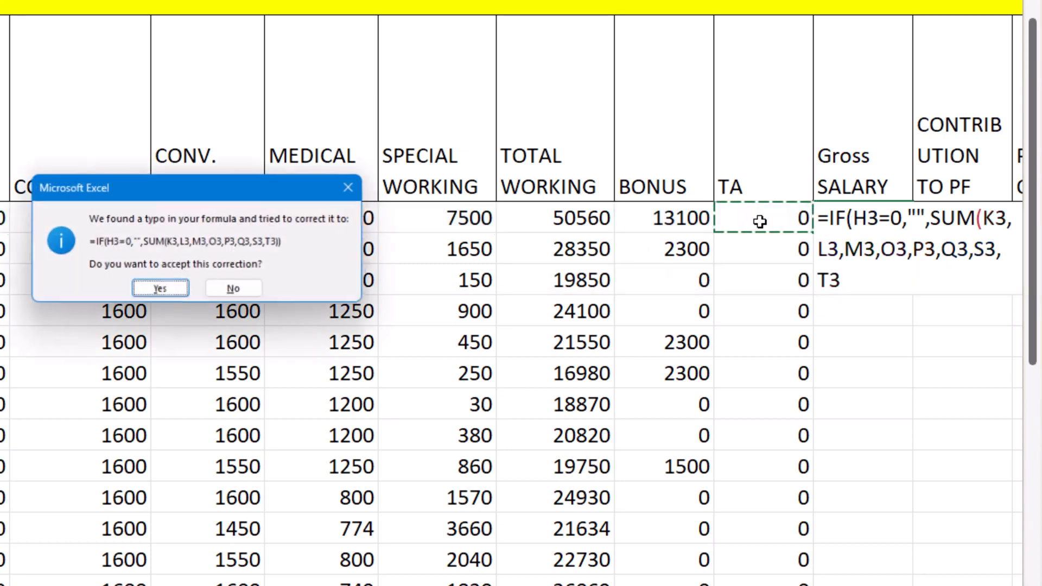
key("Return")
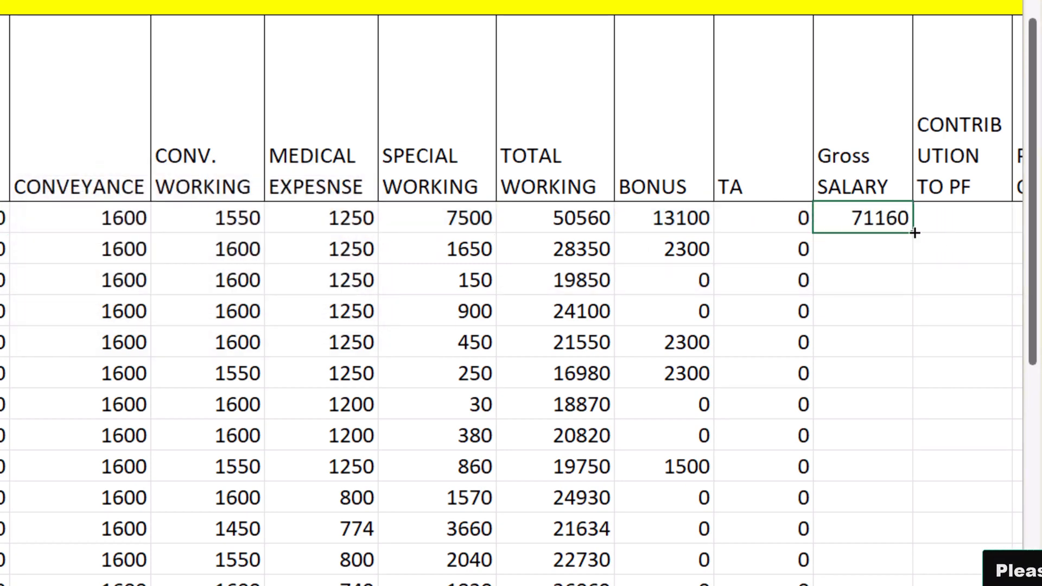
double_click(915, 233)
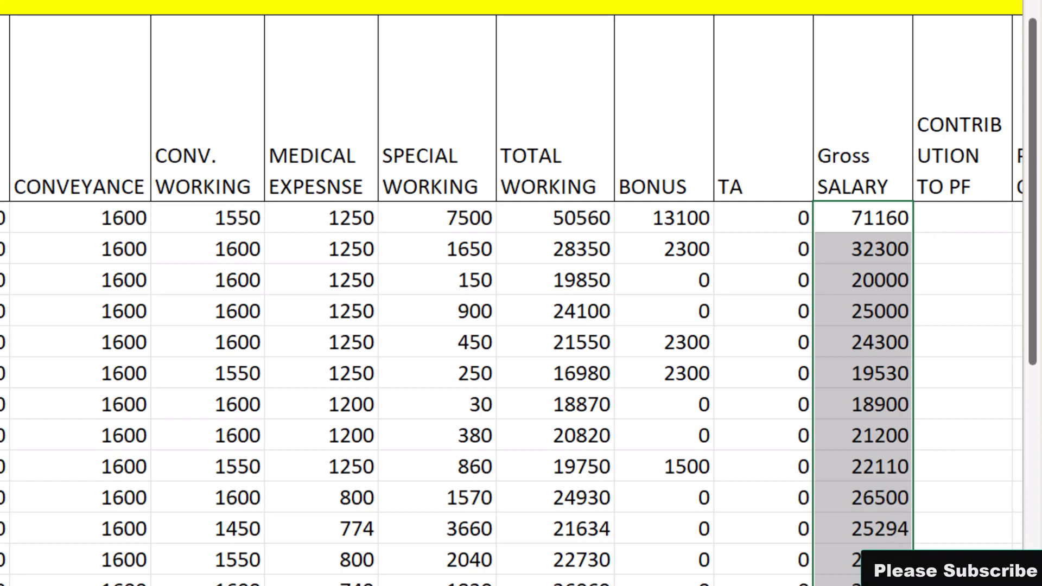
Check the CONTRIBUTION TO PF header, then switch to the assignment document and highlight the first line of requirement 18
scroll(511, 300, "right", 4)
scroll(521, 300, "right", 3)
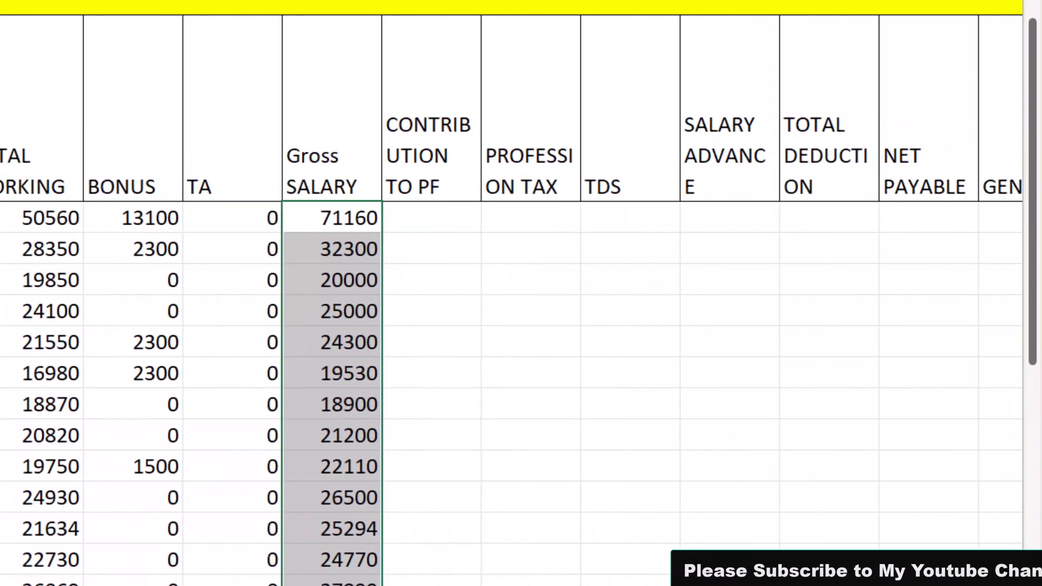
scroll(521, 300, "right", 2)
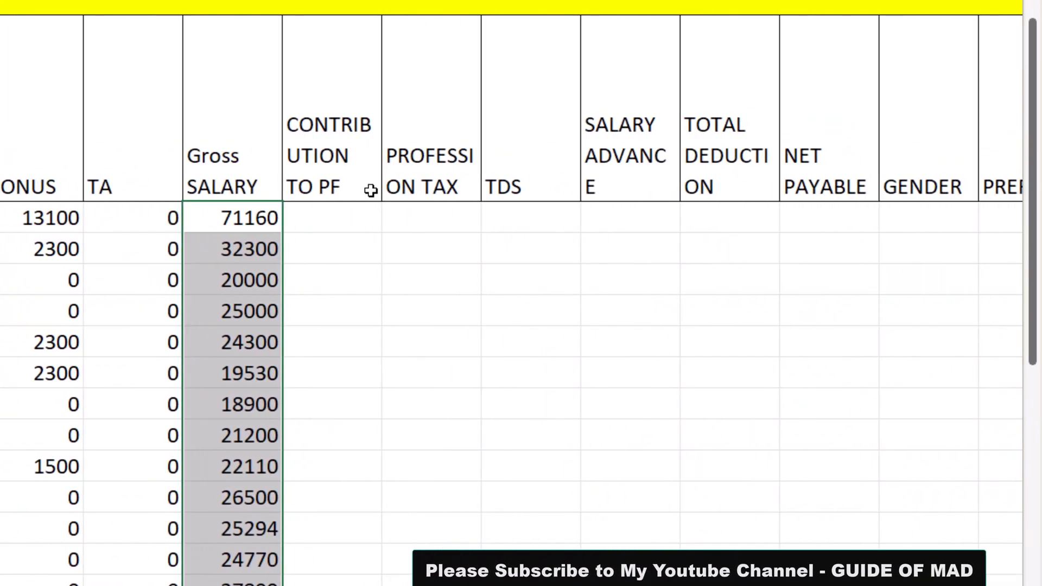
left_click_drag(381, 1, 407, 1)
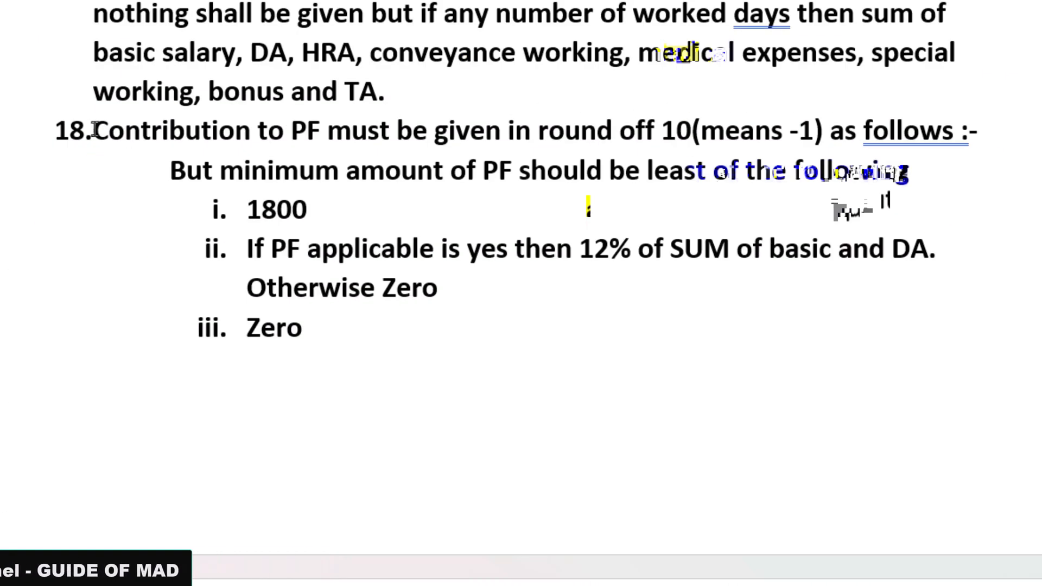
left_click_drag(95, 130, 970, 135)
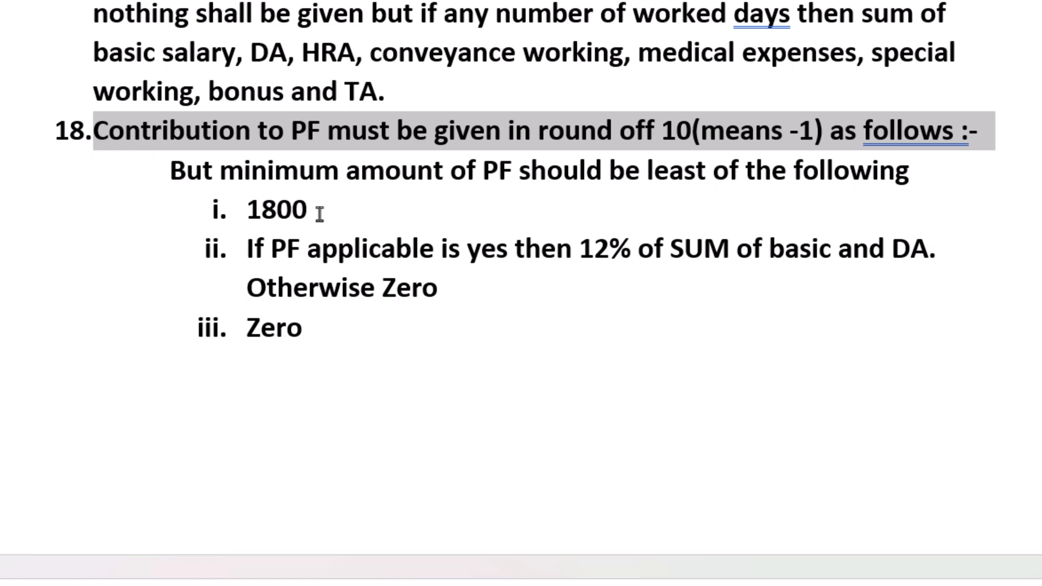
Read requirement 18's three PF limits in the assignment document, highlighting 1800, the 12% condition on basic and DA, and Zero
left_click_drag(319, 214, 255, 209)
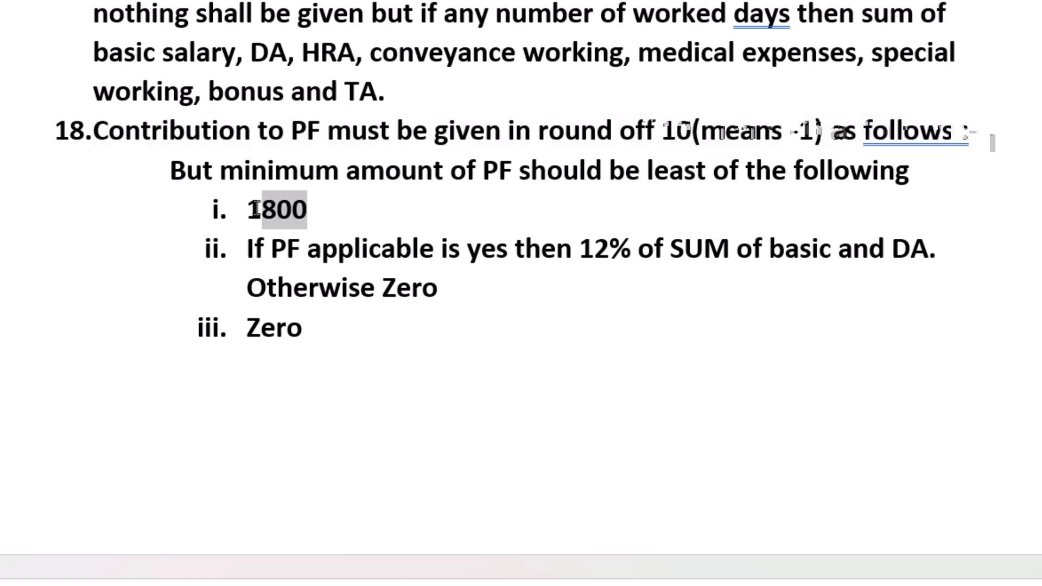
left_click(372, 214)
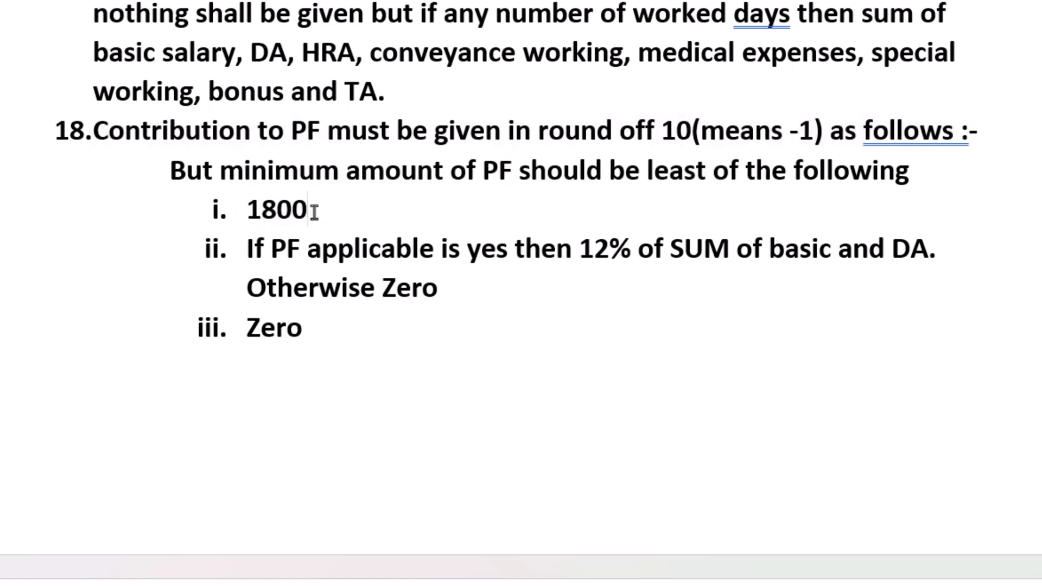
left_click(327, 233)
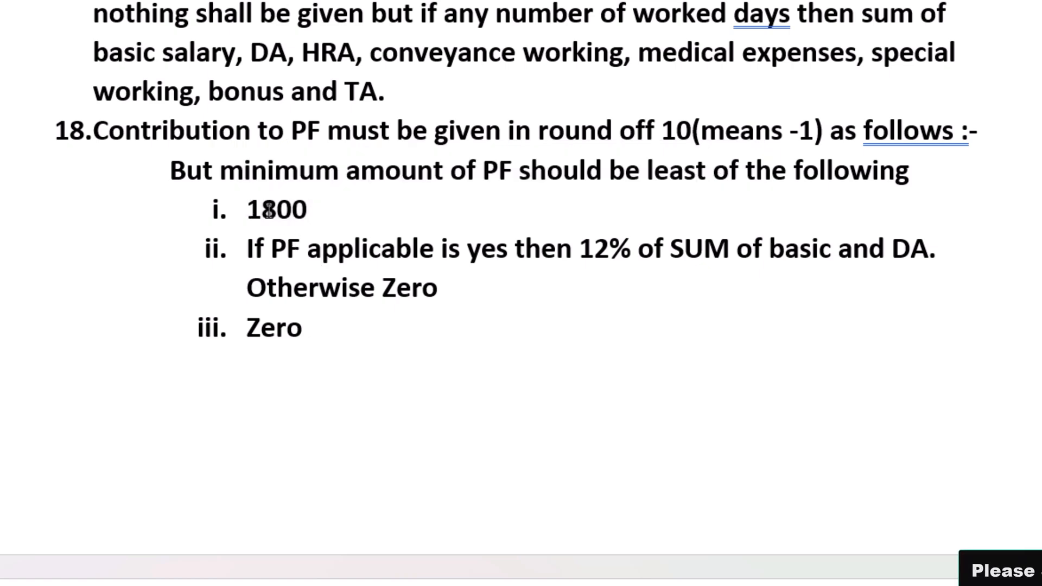
left_click_drag(317, 211, 247, 212)
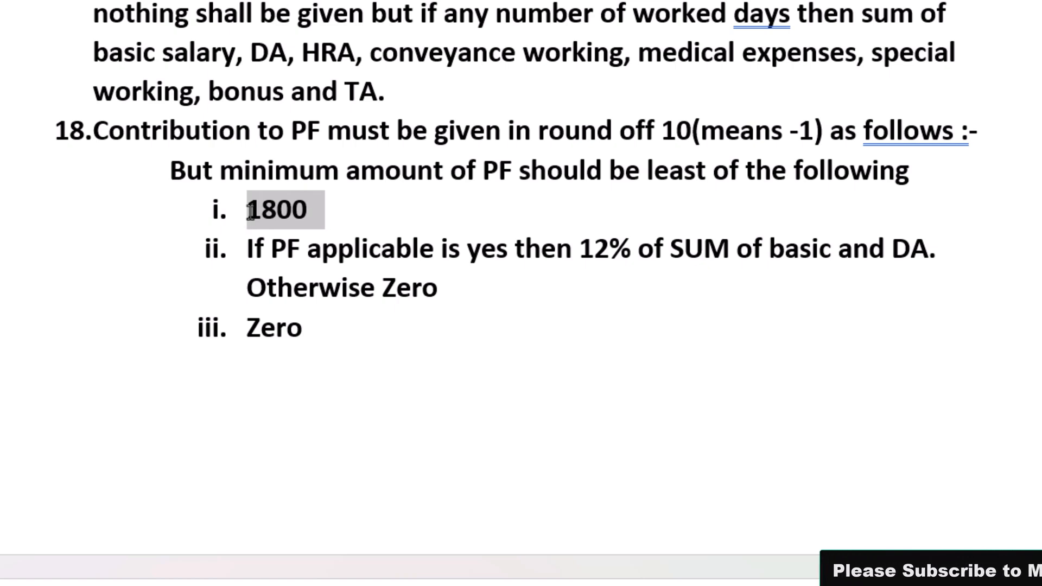
left_click(250, 256)
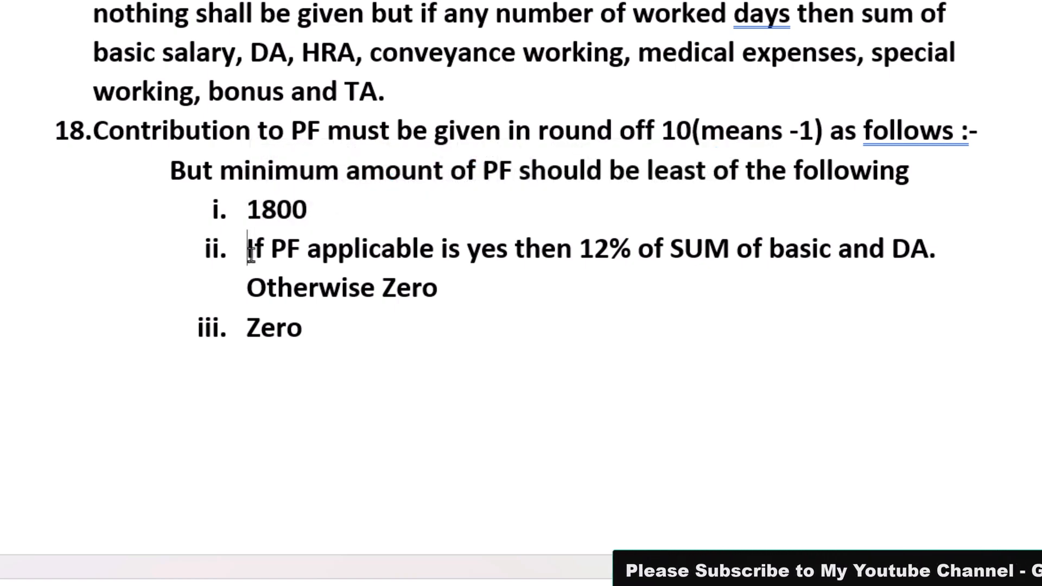
left_click_drag(250, 256, 670, 263)
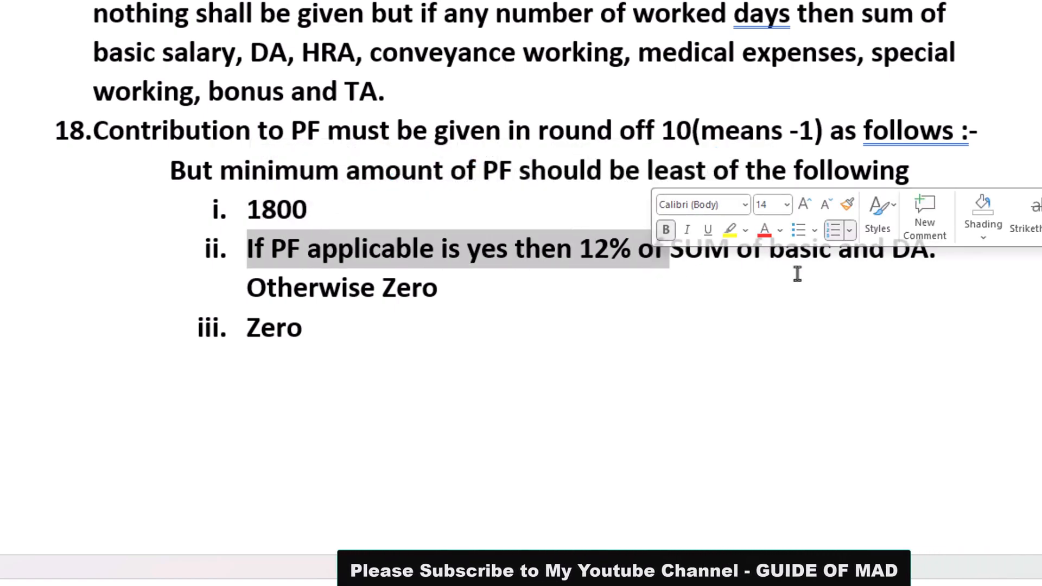
key("Down")
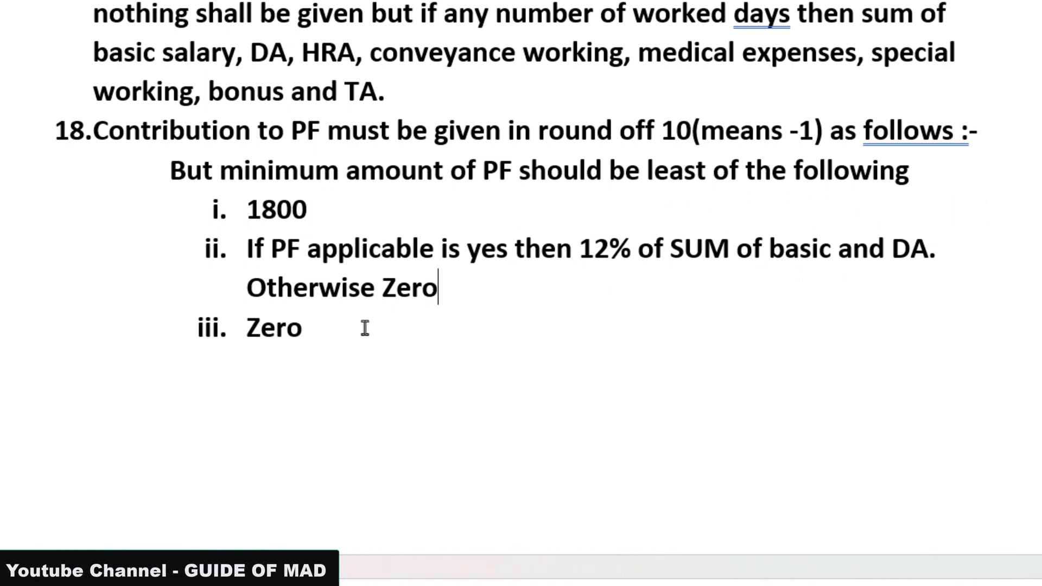
left_click_drag(305, 330, 249, 332)
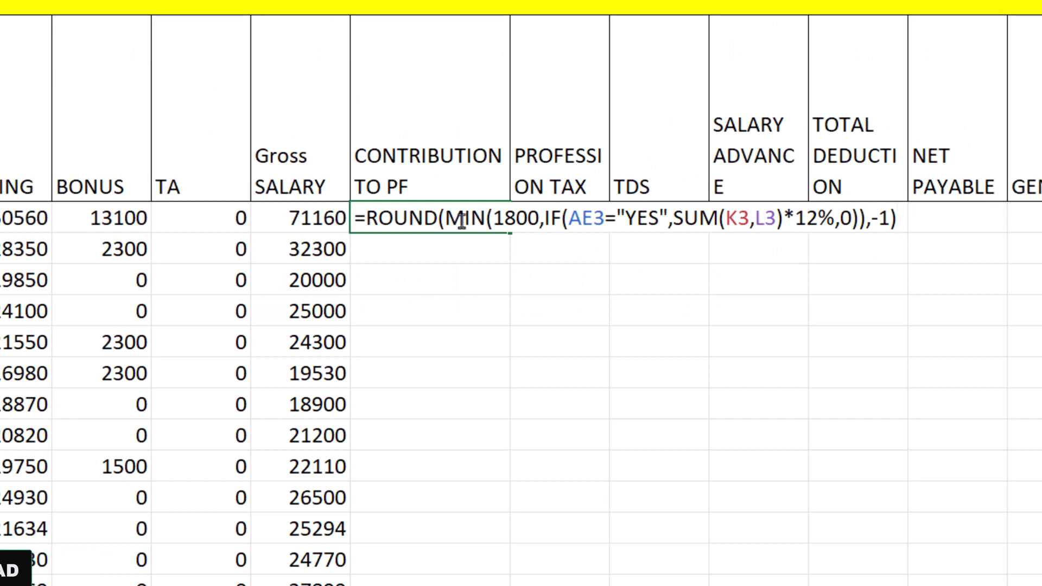
Review the ROUND and MIN arguments of the first CONTRIBUTION TO PF formula and trace its AE3 reference to the PF APPLICABLE column
left_click(461, 222)
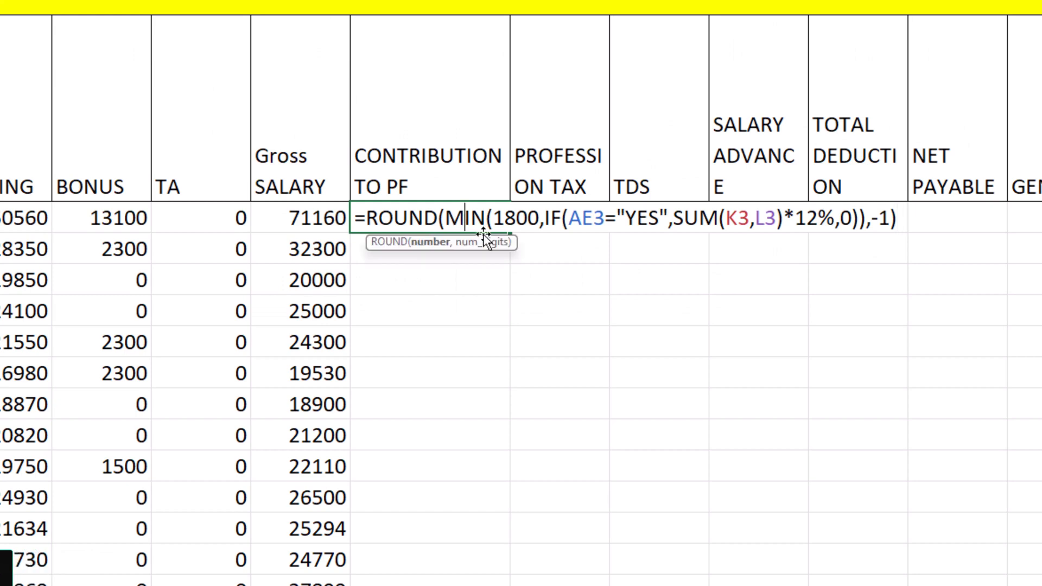
left_click(525, 217)
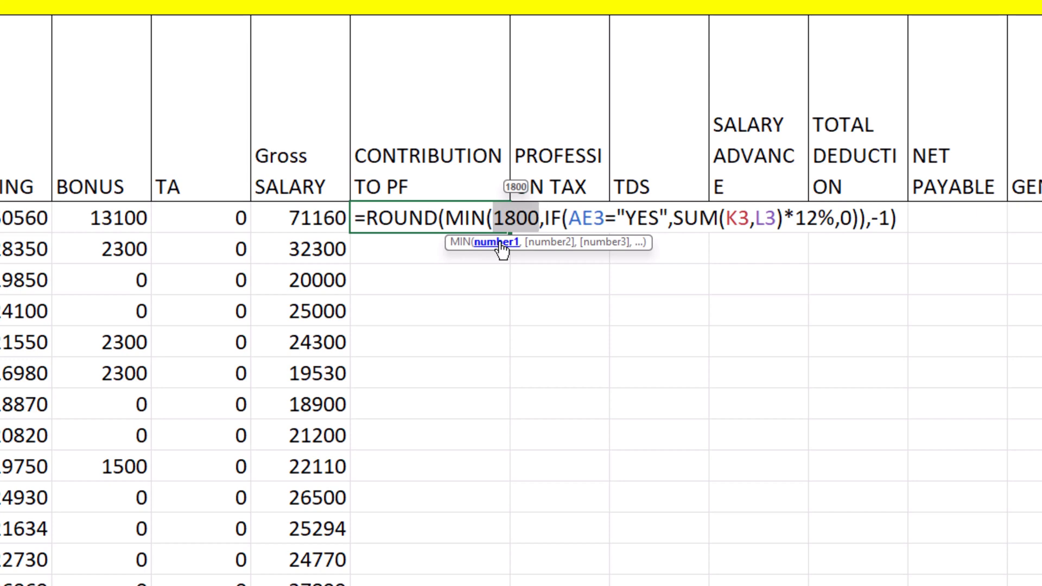
left_click(541, 243)
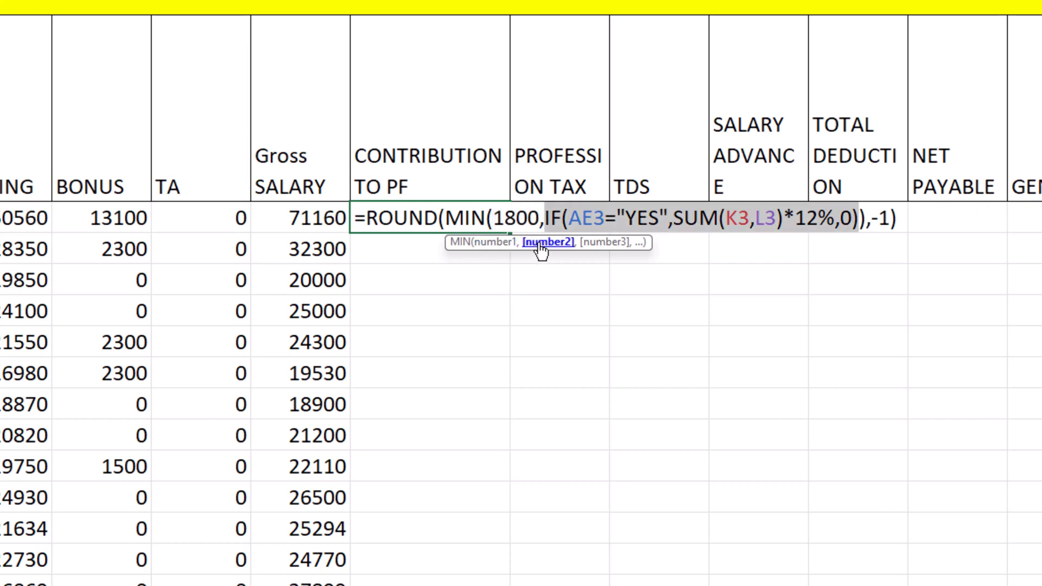
left_click(579, 220)
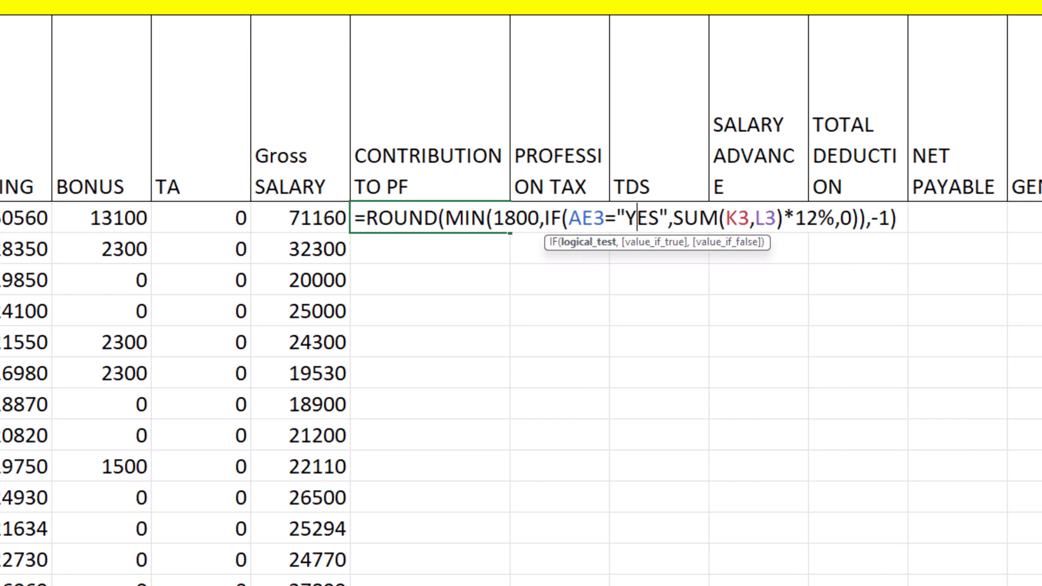
scroll(521, 325, "right", 5)
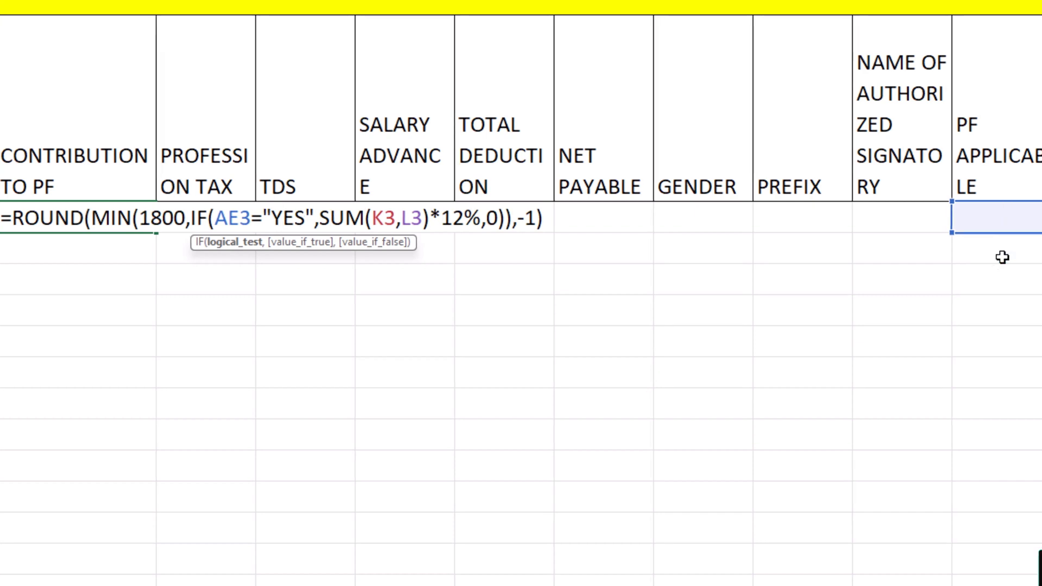
scroll(1000, 256, "right", 2)
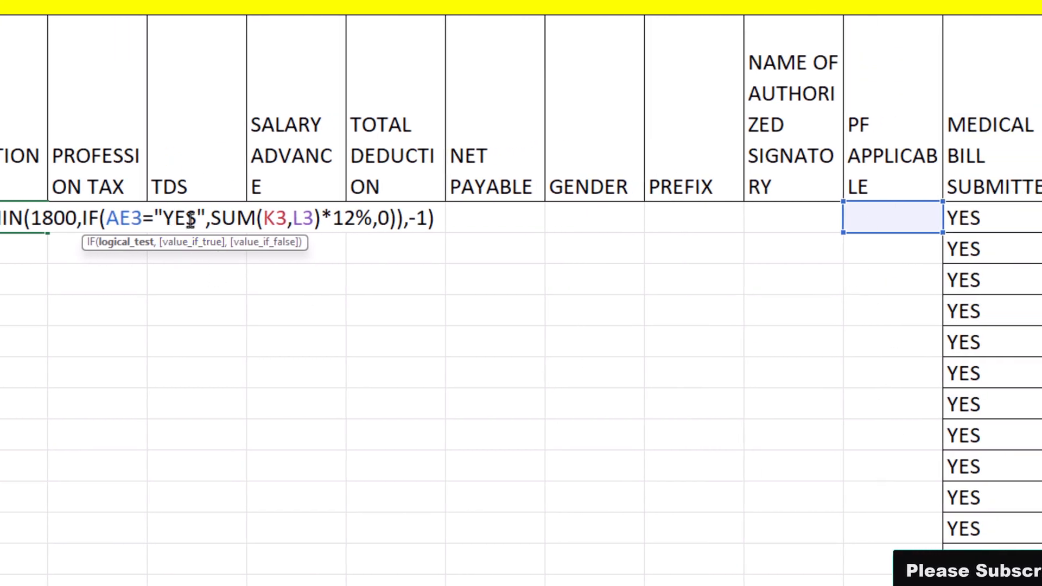
Examine the formula's IF part: the AE3="YES" test, the SUM(K3,L3)*12% true value and the false value
left_click(301, 218)
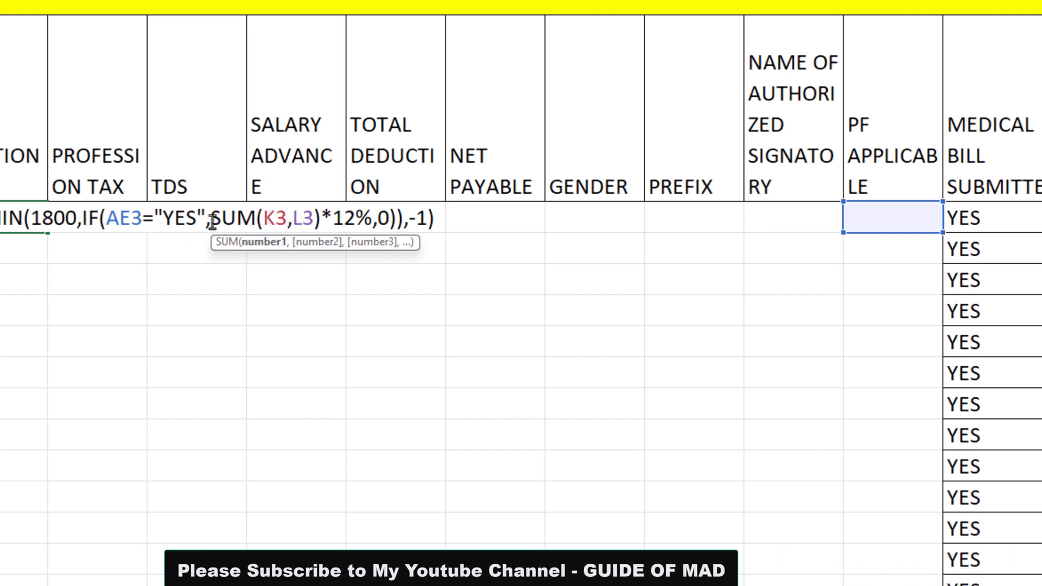
left_click_drag(212, 220, 356, 226)
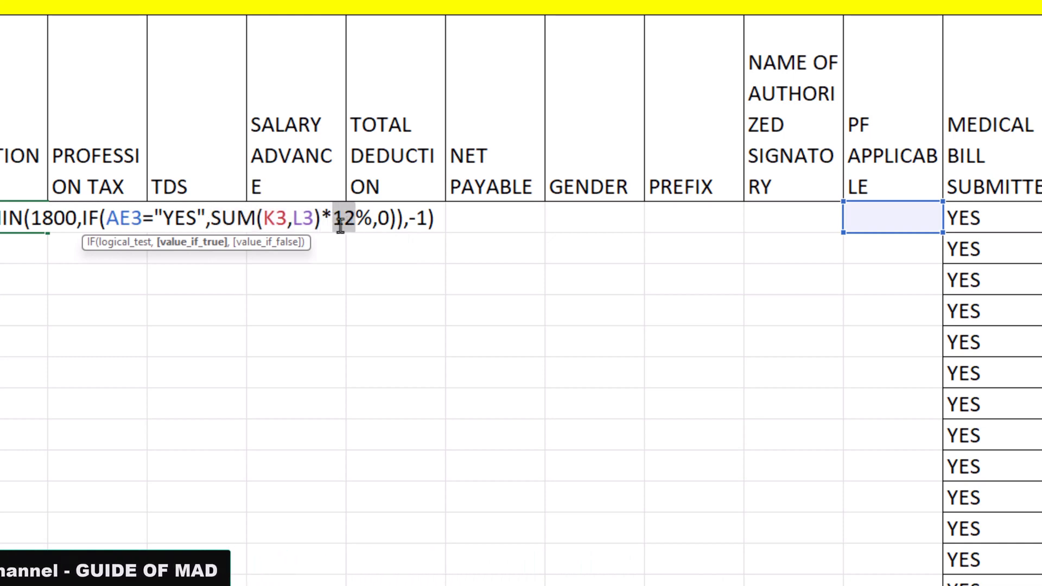
left_click_drag(196, 220, 157, 219)
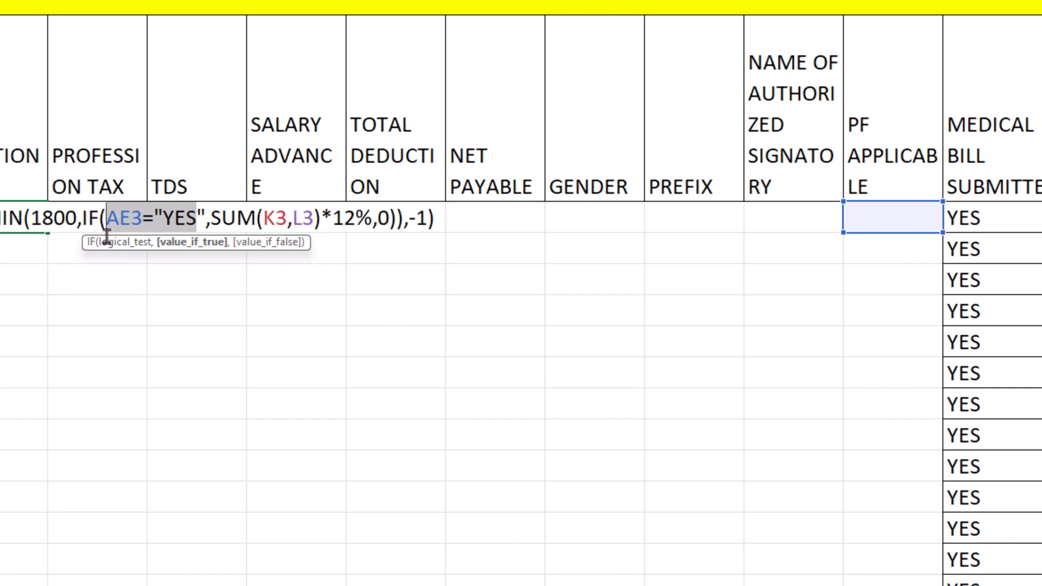
left_click(258, 209)
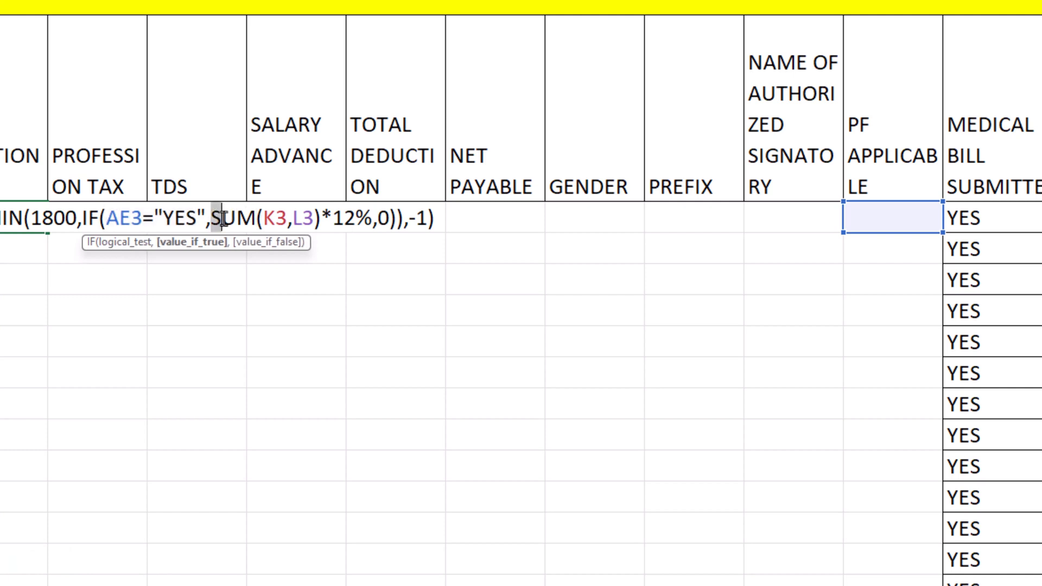
left_click_drag(223, 220, 320, 220)
left_click(330, 222)
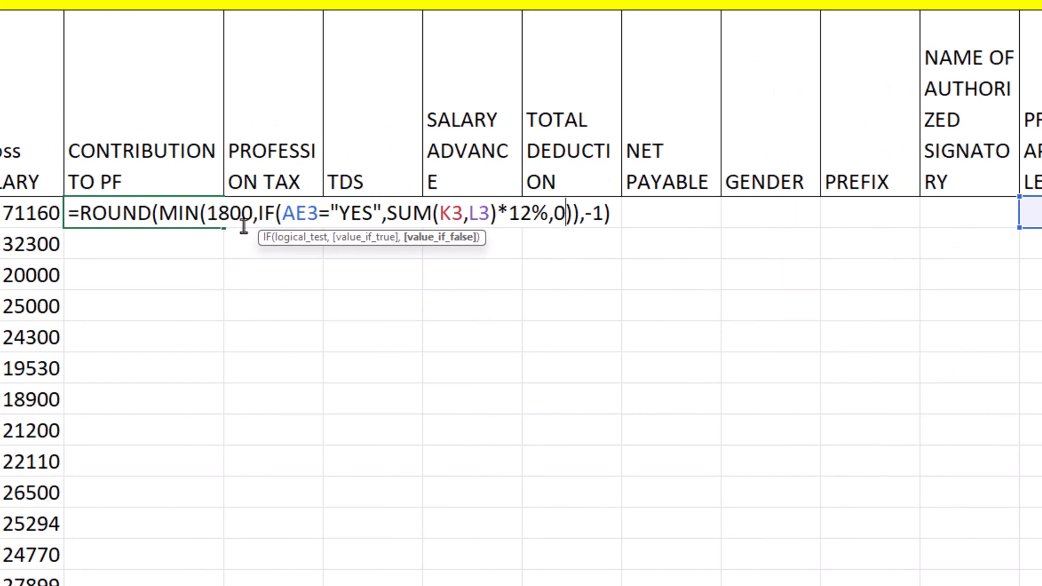
Recheck the two MIN arguments and commit =ROUND(MIN(1800,IF(AE3="YES",SUM(K3,L3)*12%,0)),-1) in the first CONTRIBUTION TO PF cell
left_click(246, 224)
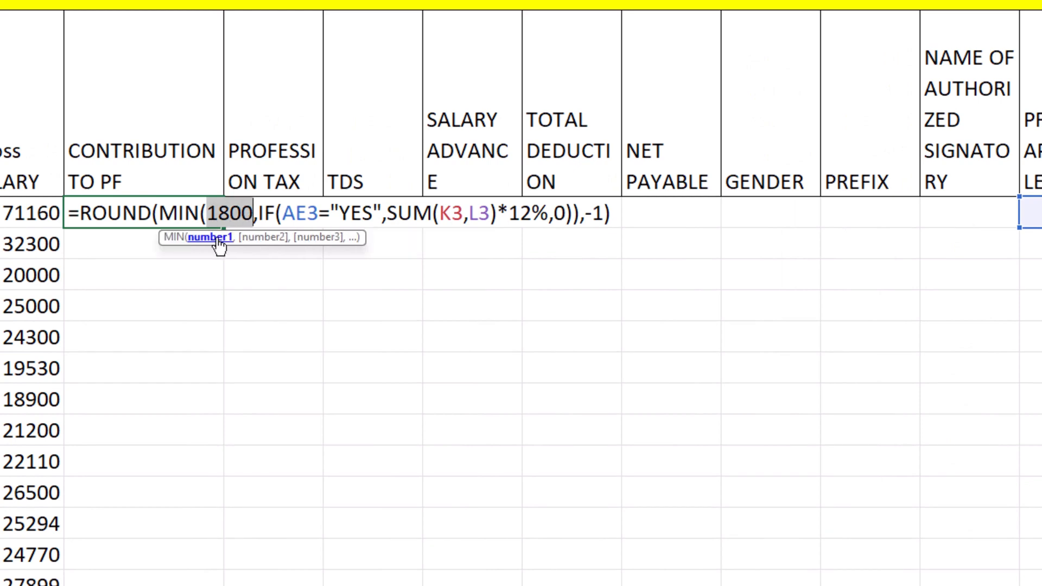
left_click(283, 245)
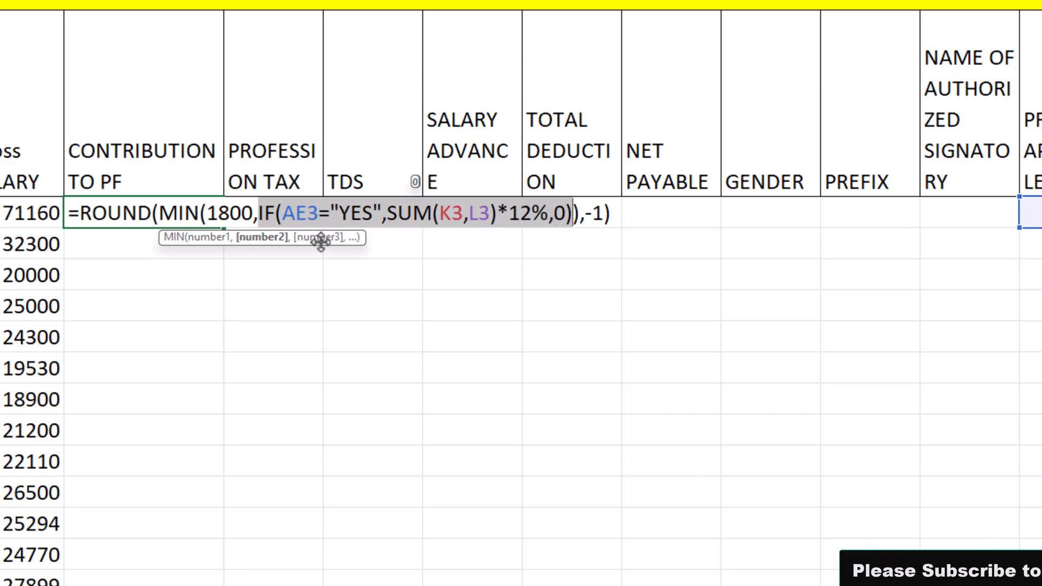
key("Return")
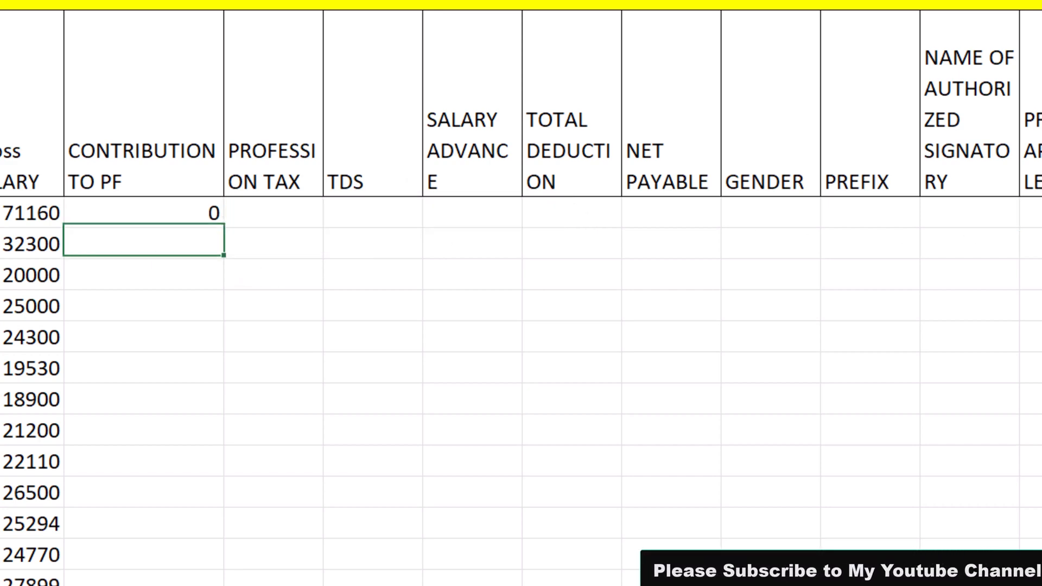
Put YES in the first PF APPLICABLE cell and fill it down the column
left_click(1041, 210)
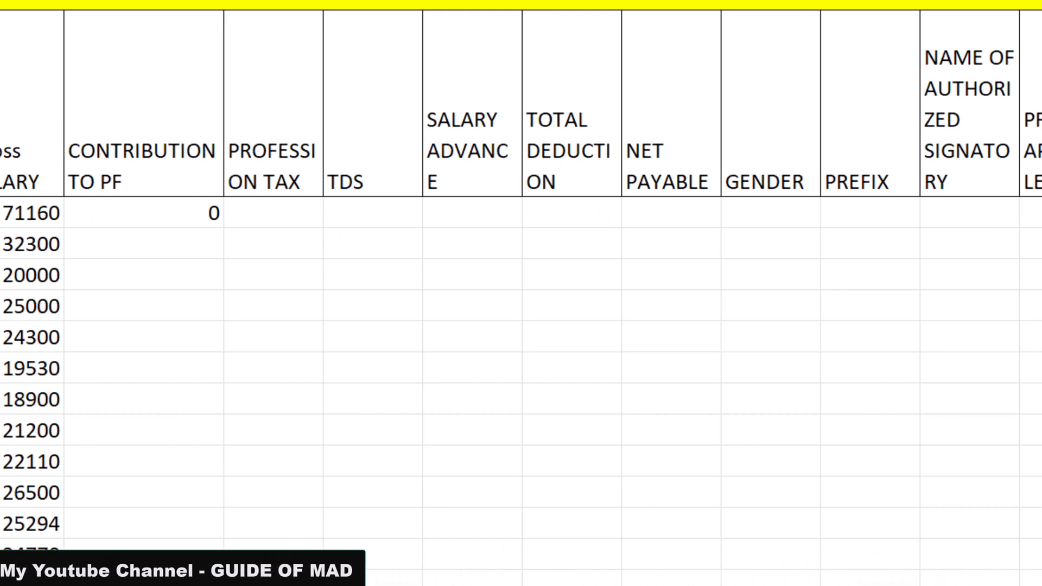
left_click(1035, 212)
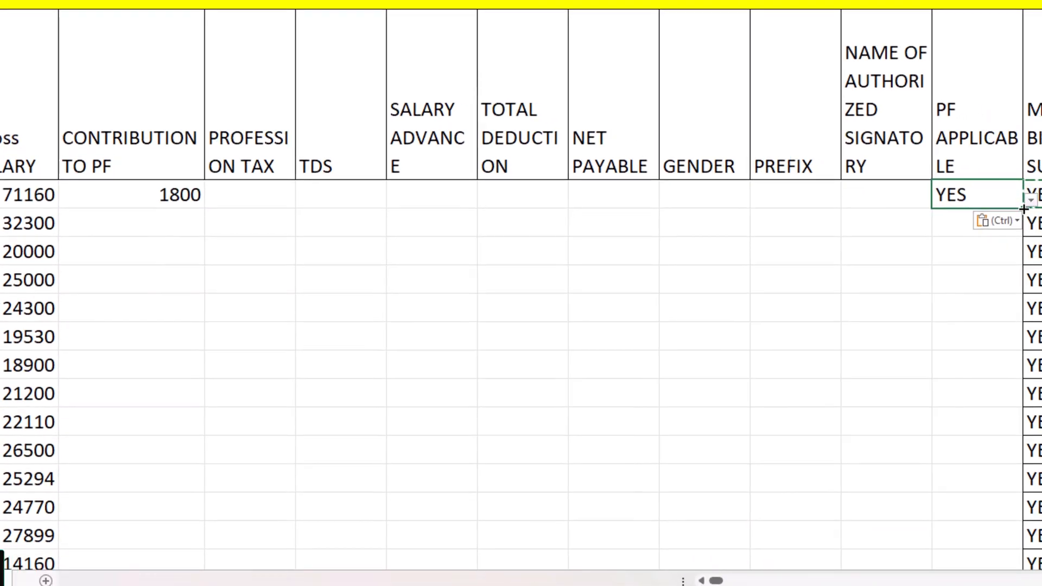
double_click(1024, 209)
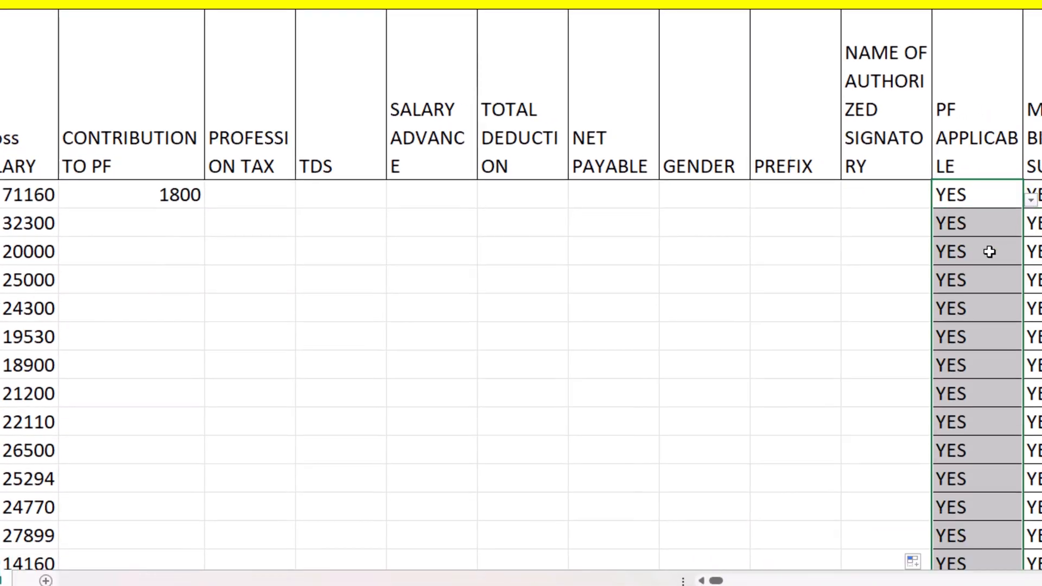
Fill the CONTRIBUTION TO PF formula down the column for all employees
left_click(148, 194)
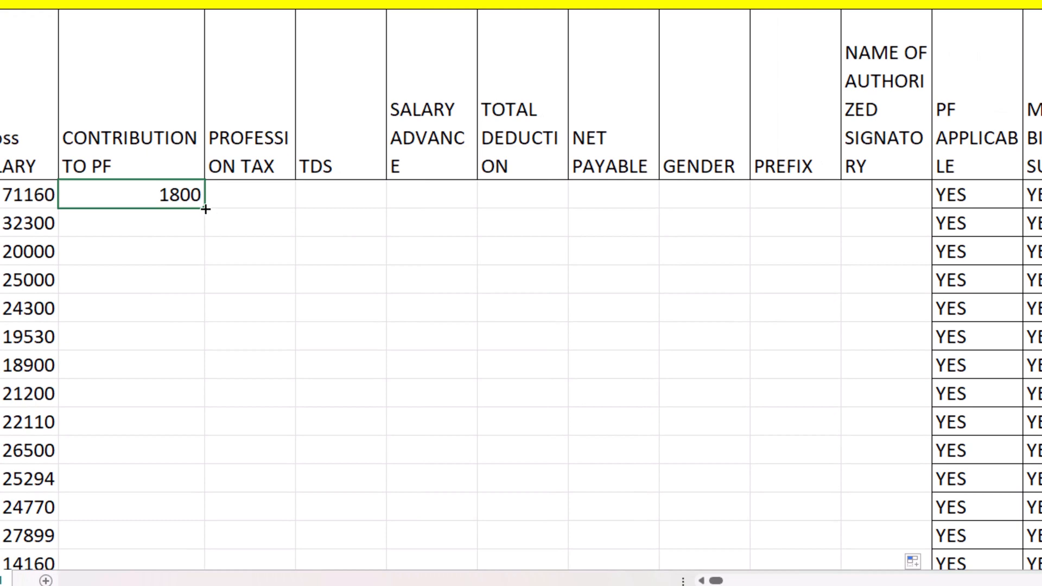
double_click(205, 209)
scroll(164, 275, "left", 3)
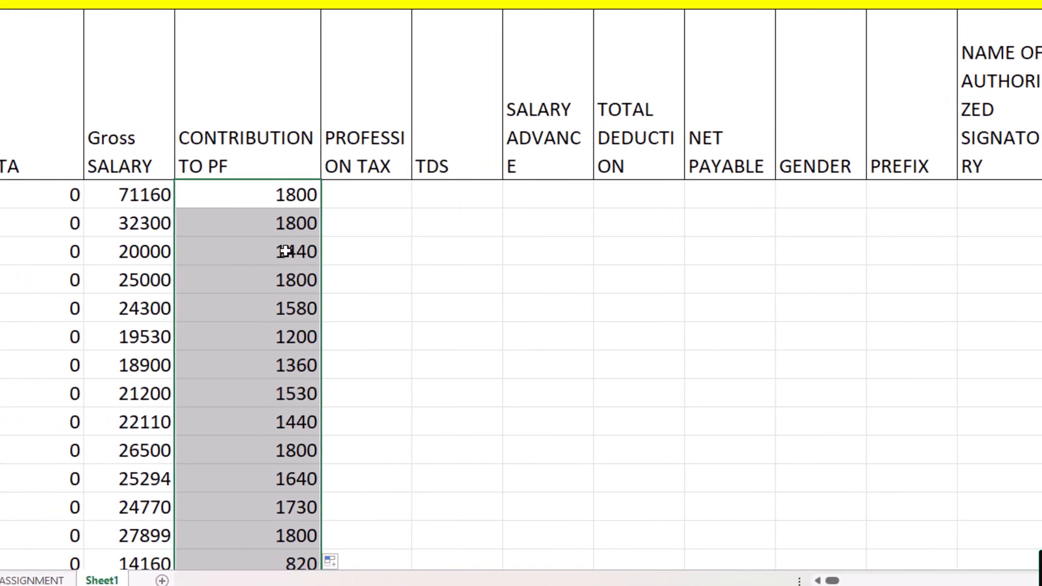
Recheck the first CONTRIBUTION TO PF formula without changing it and look through the filled column down to the last employee
left_click(286, 252)
left_click(279, 187)
double_click(279, 190)
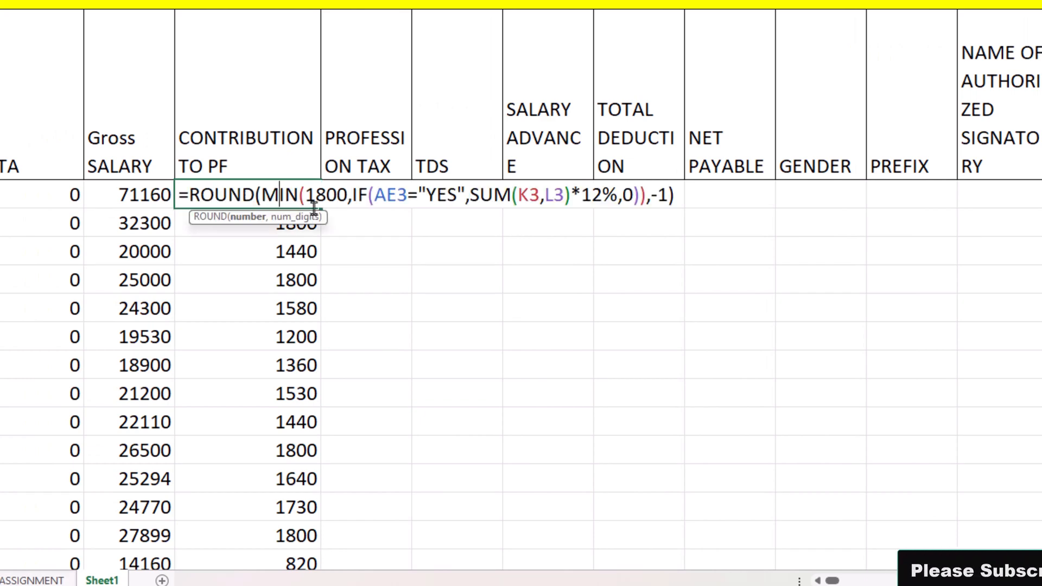
key("Escape")
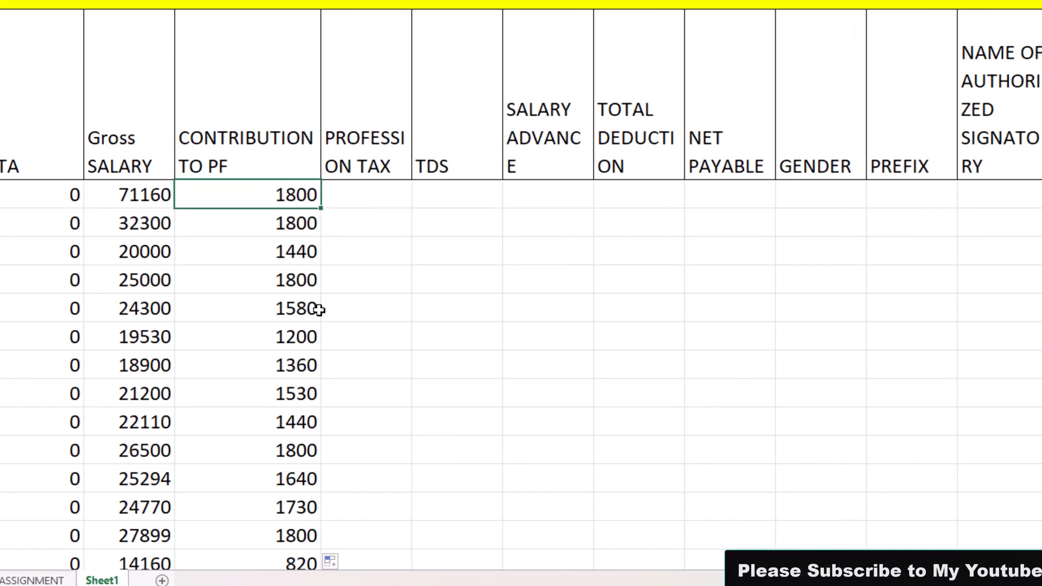
scroll(319, 309, "down", 2)
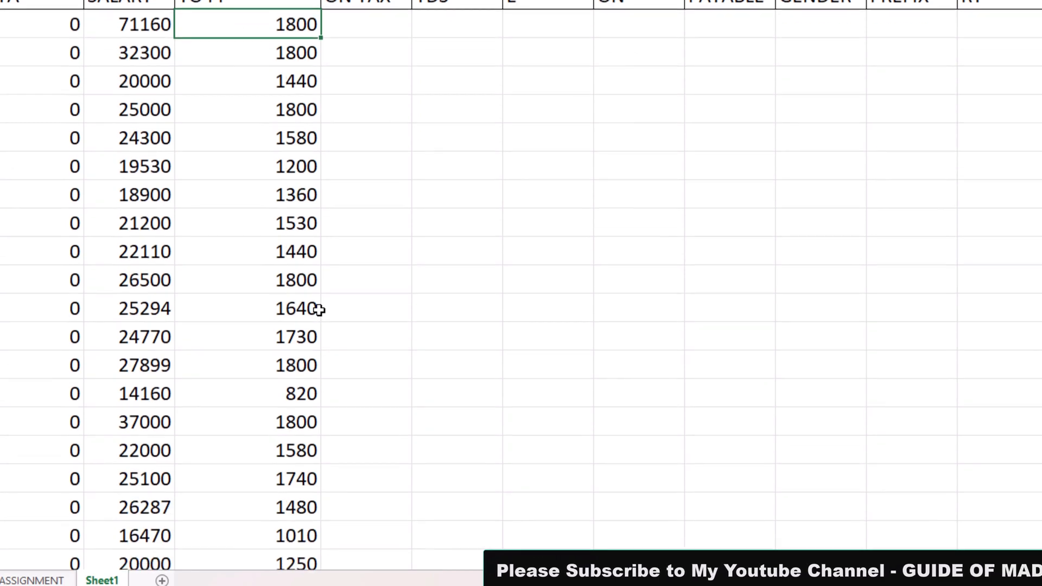
scroll(307, 334, "down", 2)
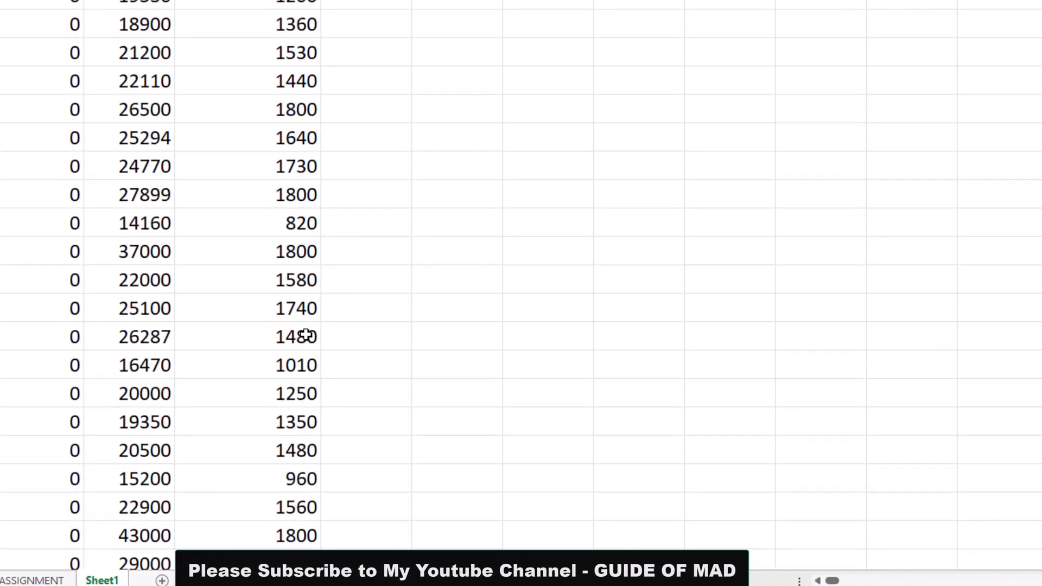
scroll(307, 334, "down", 1)
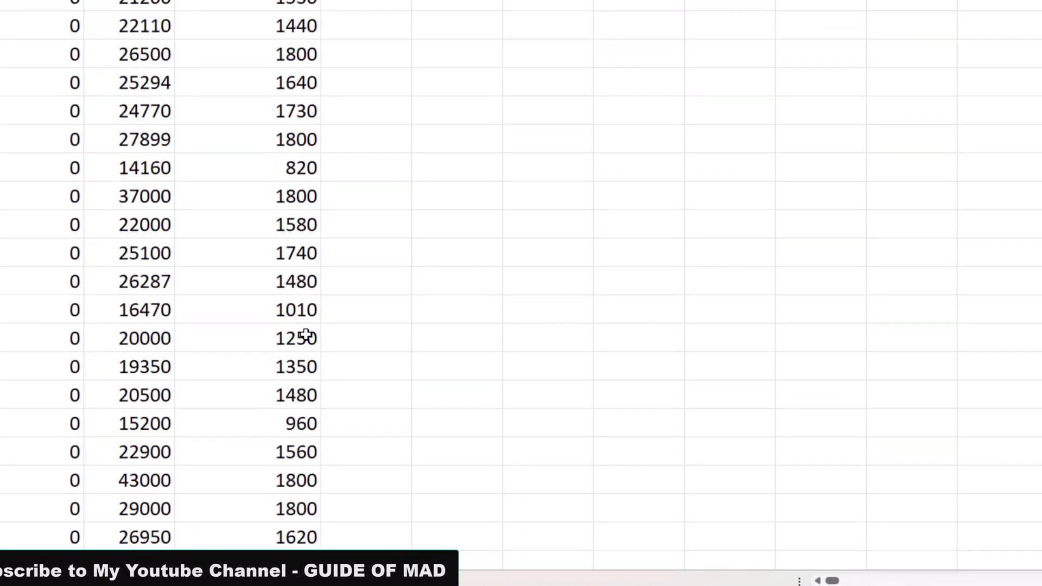
scroll(307, 333, "up", 5)
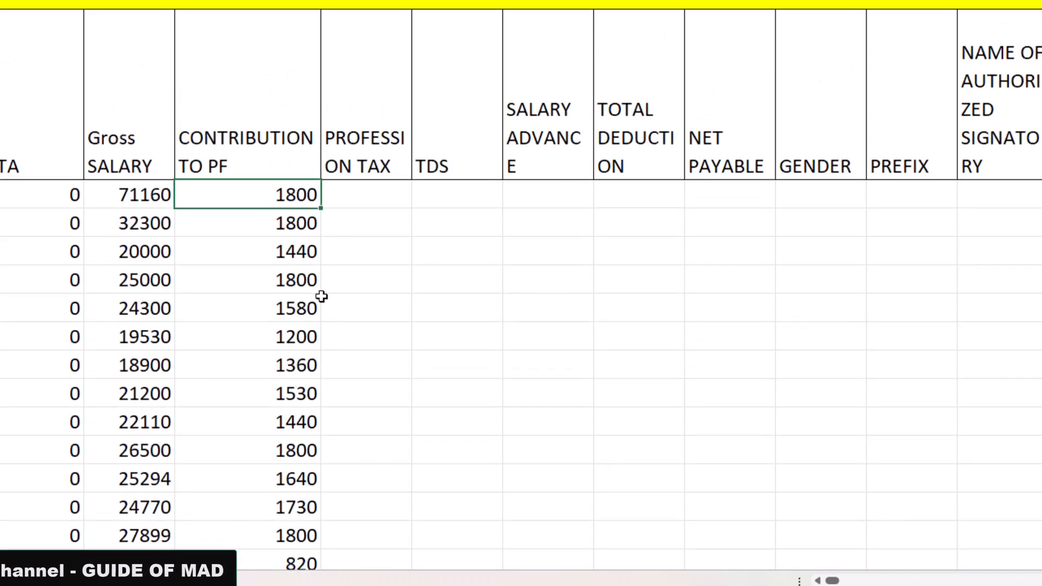
Select the first PROFESSION TAX cell, then switch to the ASSIGNMENT sheet and check that column's values
left_click(350, 193)
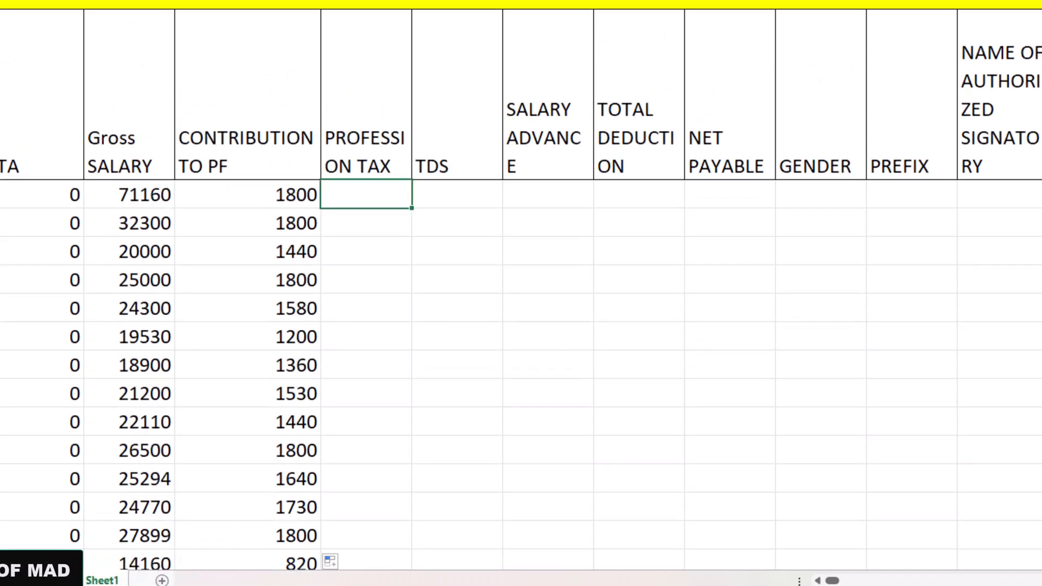
left_click_drag(412, 1, 442, 1)
key("ctrl+Page_Up")
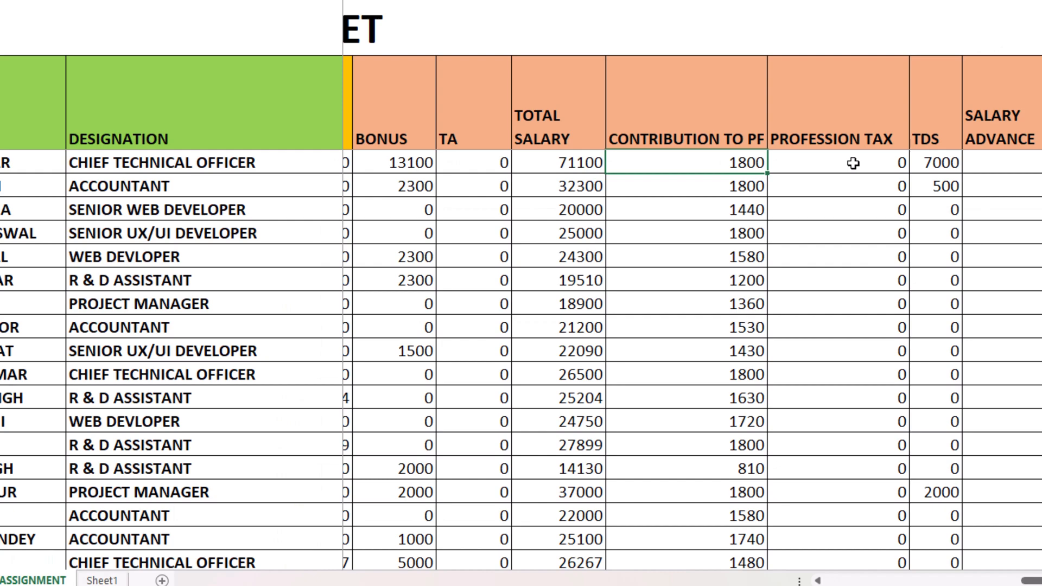
left_click_drag(853, 162, 840, 516)
scroll(843, 514, "up", 4)
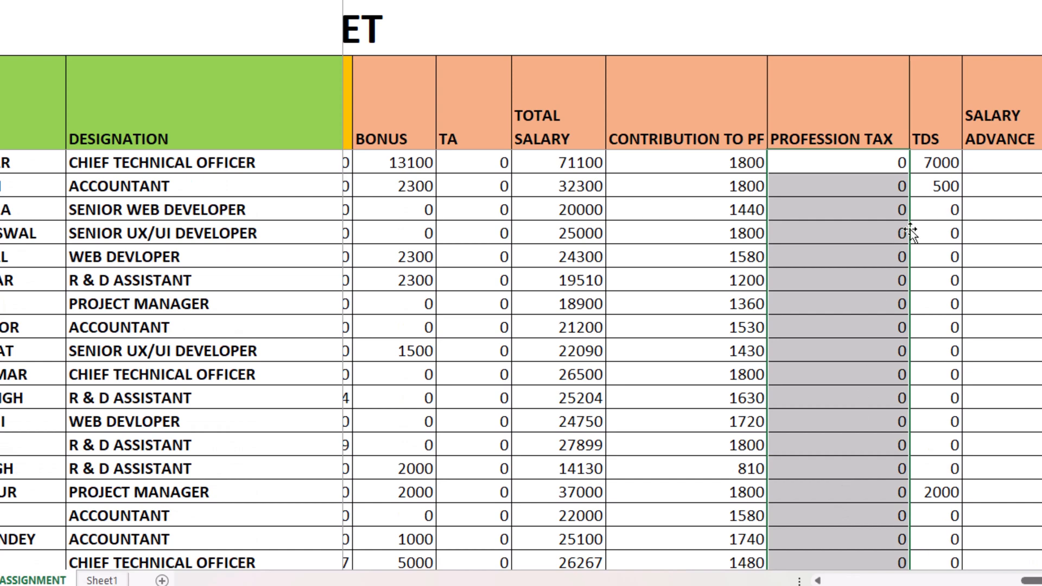
Look through the TDS and SALARY ADVANCE values on the ASSIGNMENT sheet
left_click(939, 173)
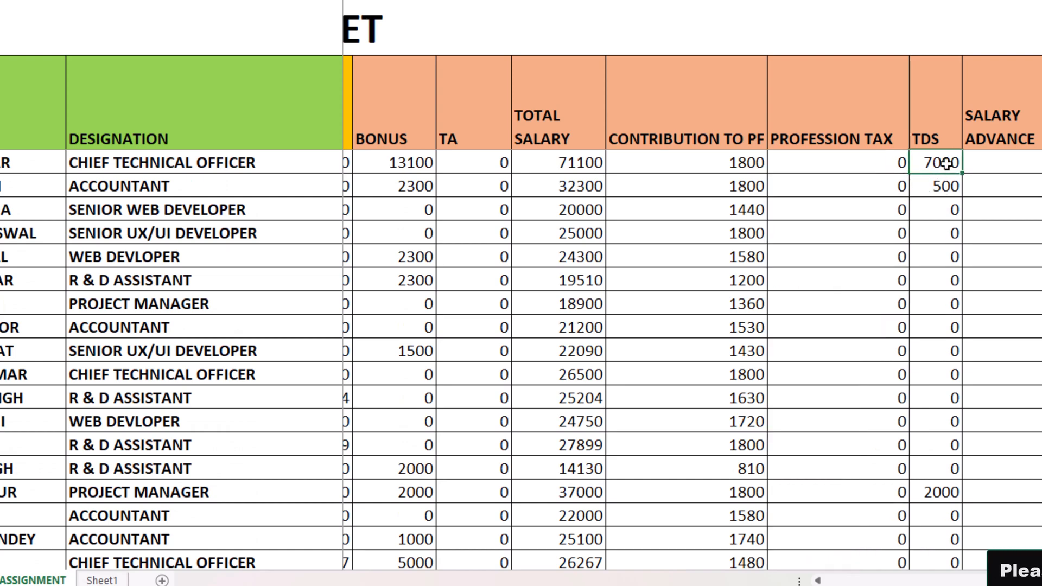
left_click_drag(946, 163, 970, 497)
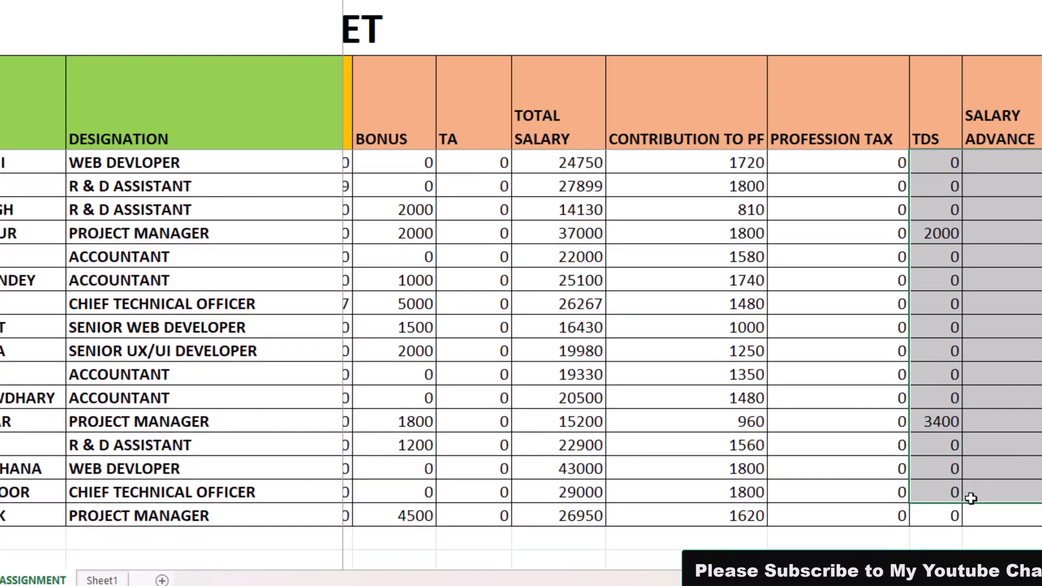
left_click(1020, 398)
scroll(1026, 201, "up", 4)
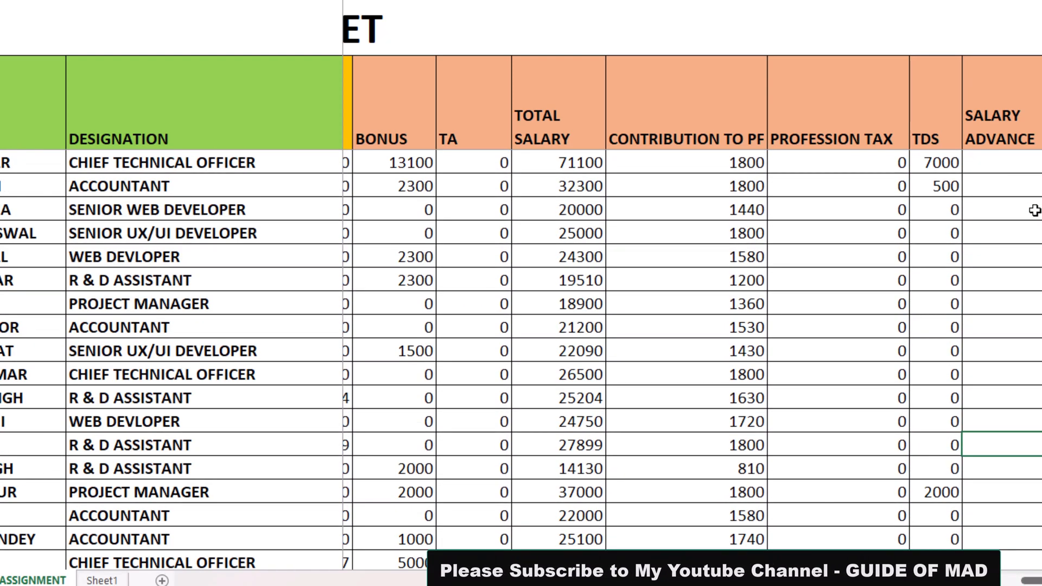